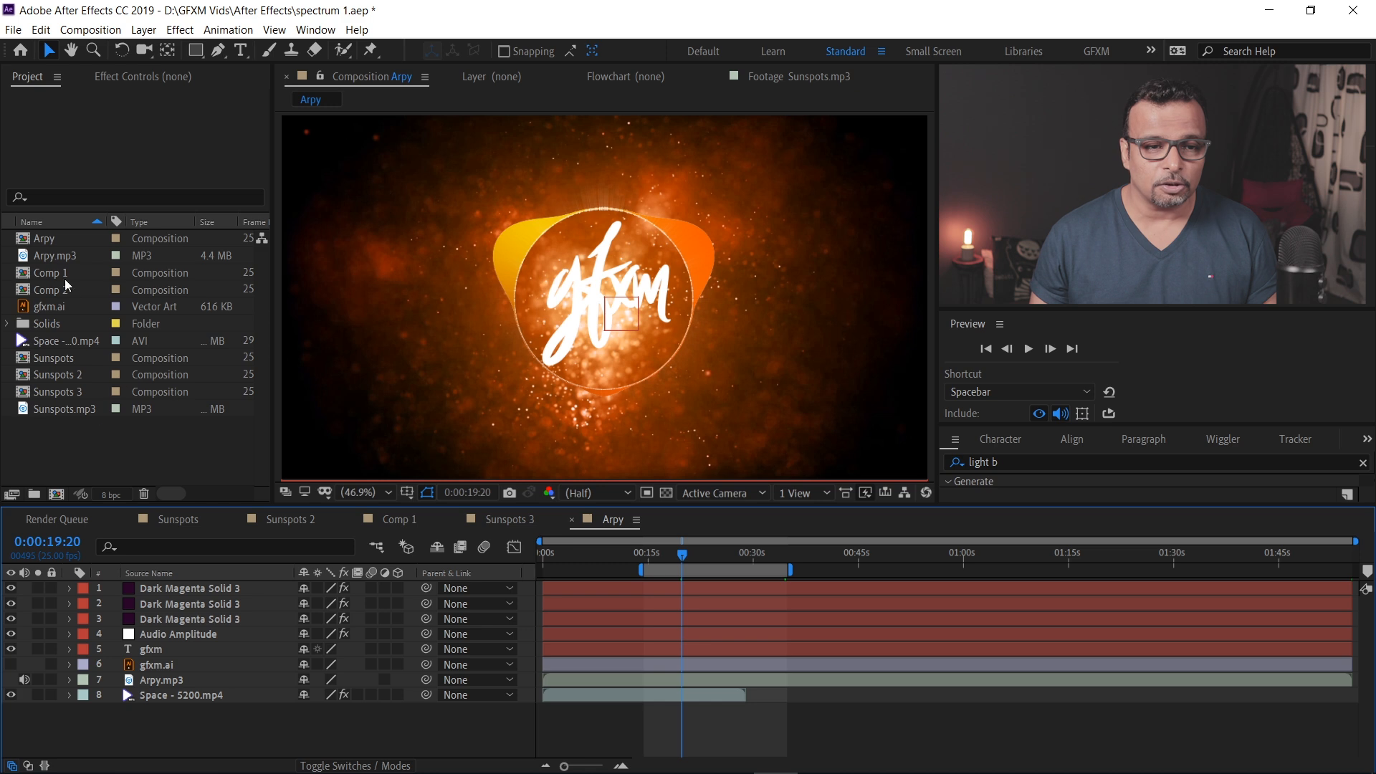
Create a new composition from Arpy.mp3 and preview its audio from around 8 and 29 seconds
left_click(52, 257)
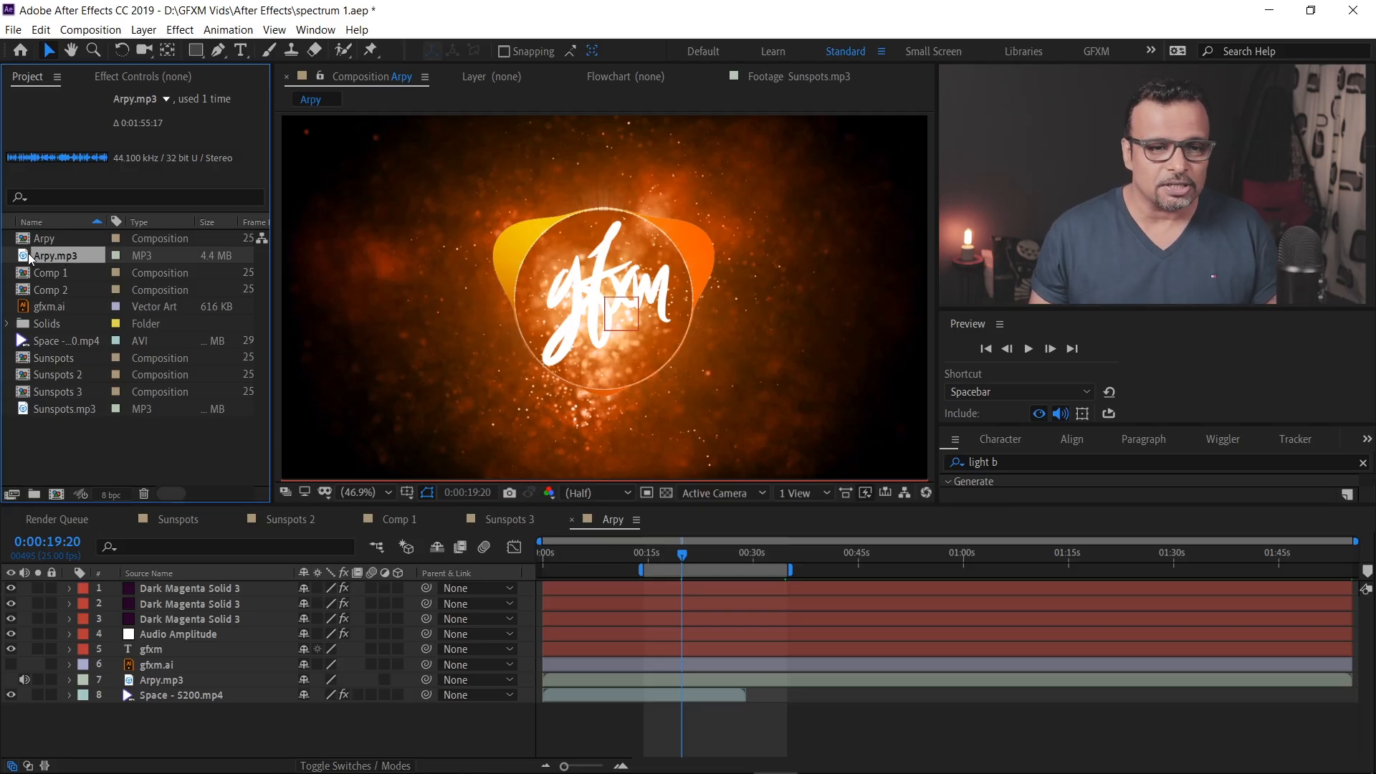
left_click_drag(48, 256, 57, 494)
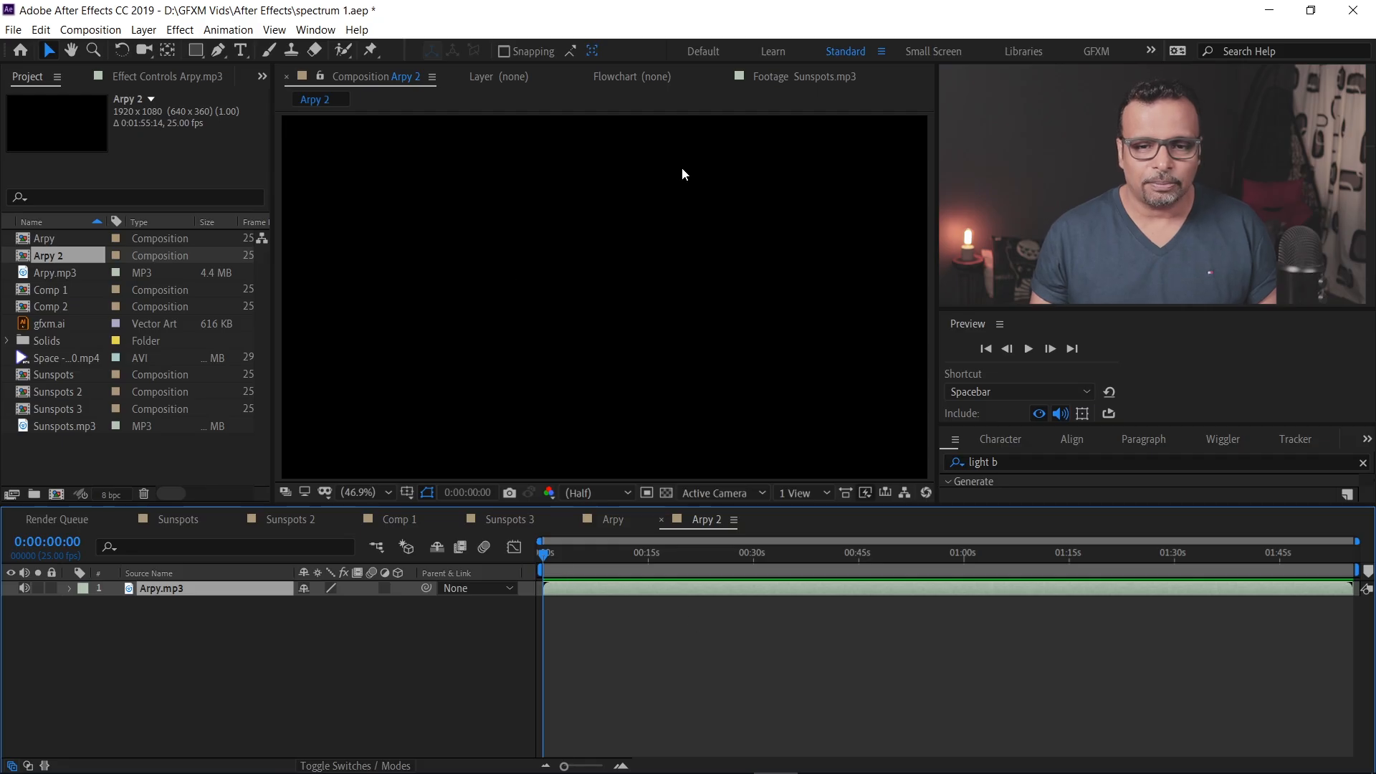
left_click_drag(1336, 554, 605, 543)
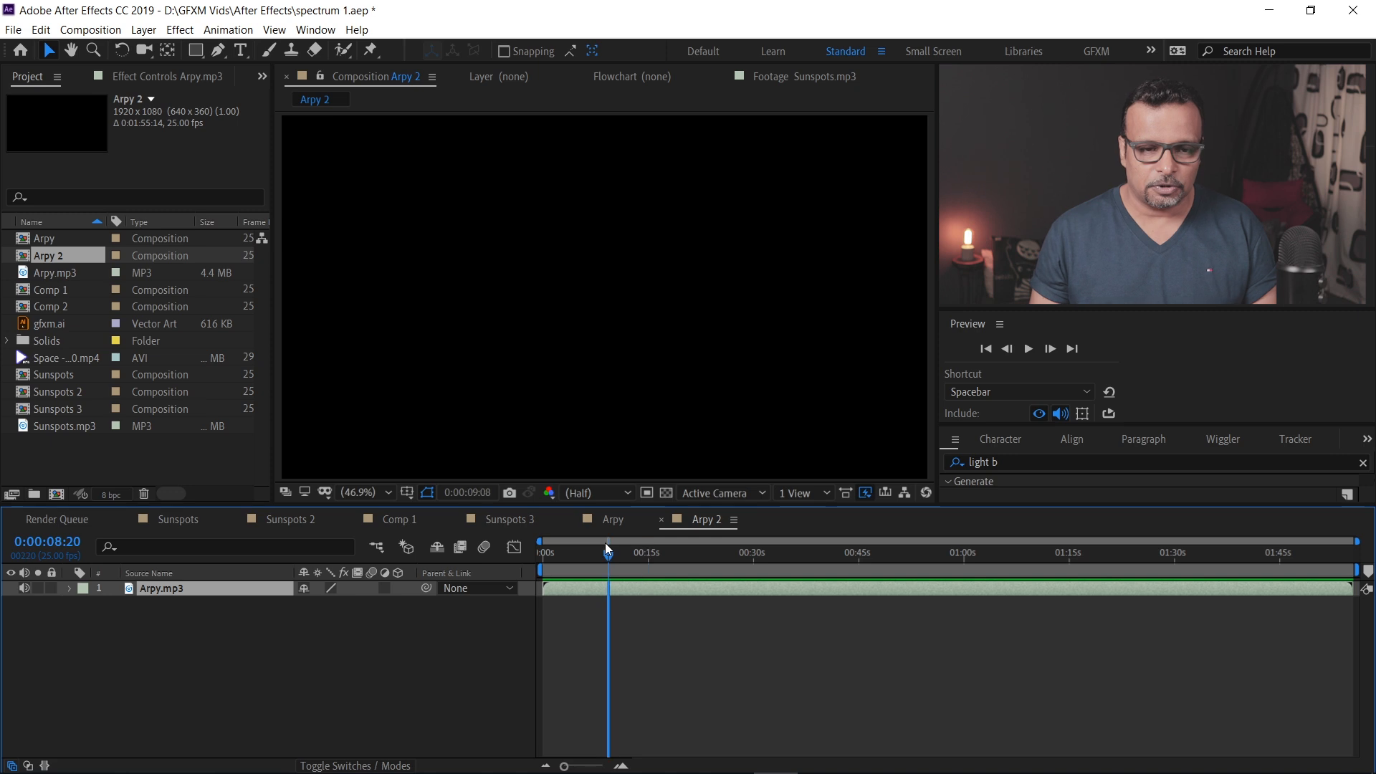
key("space")
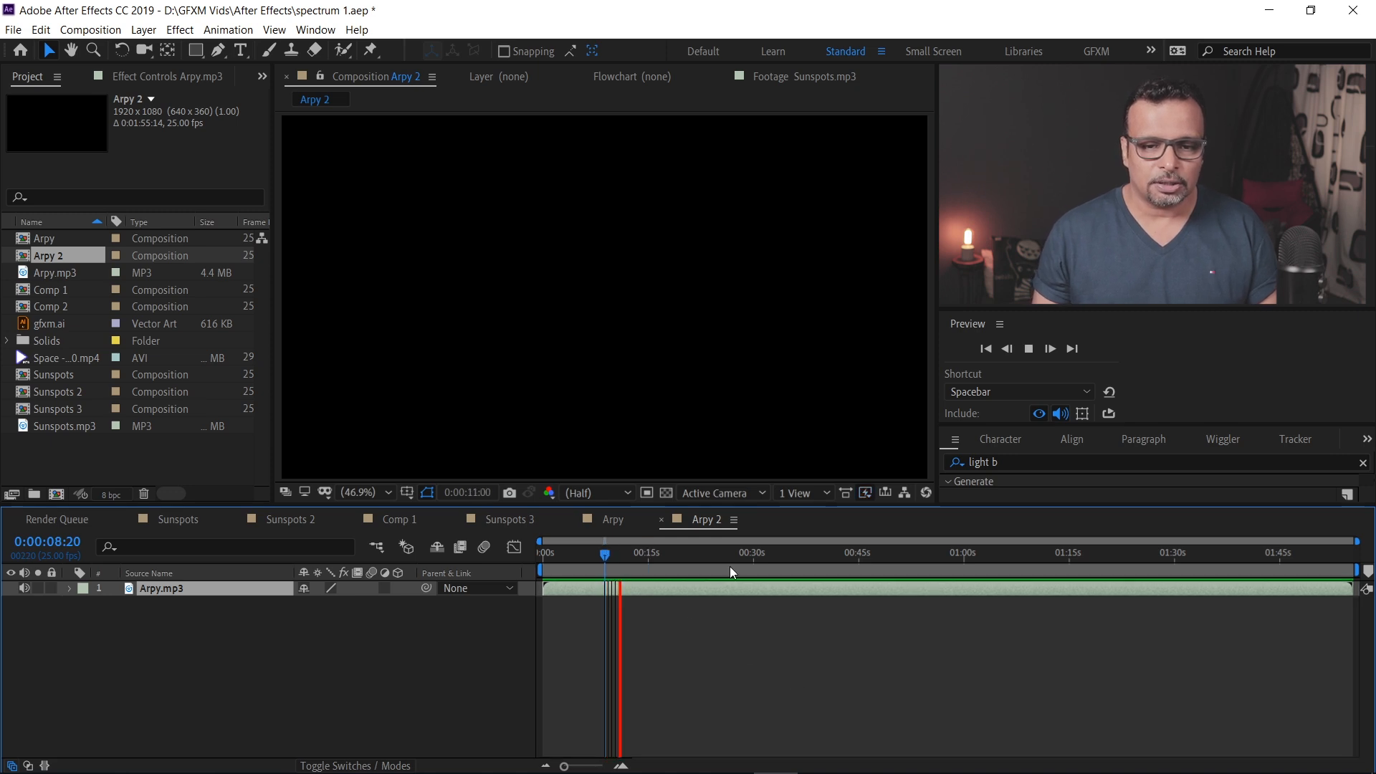
left_click(750, 555)
key("space")
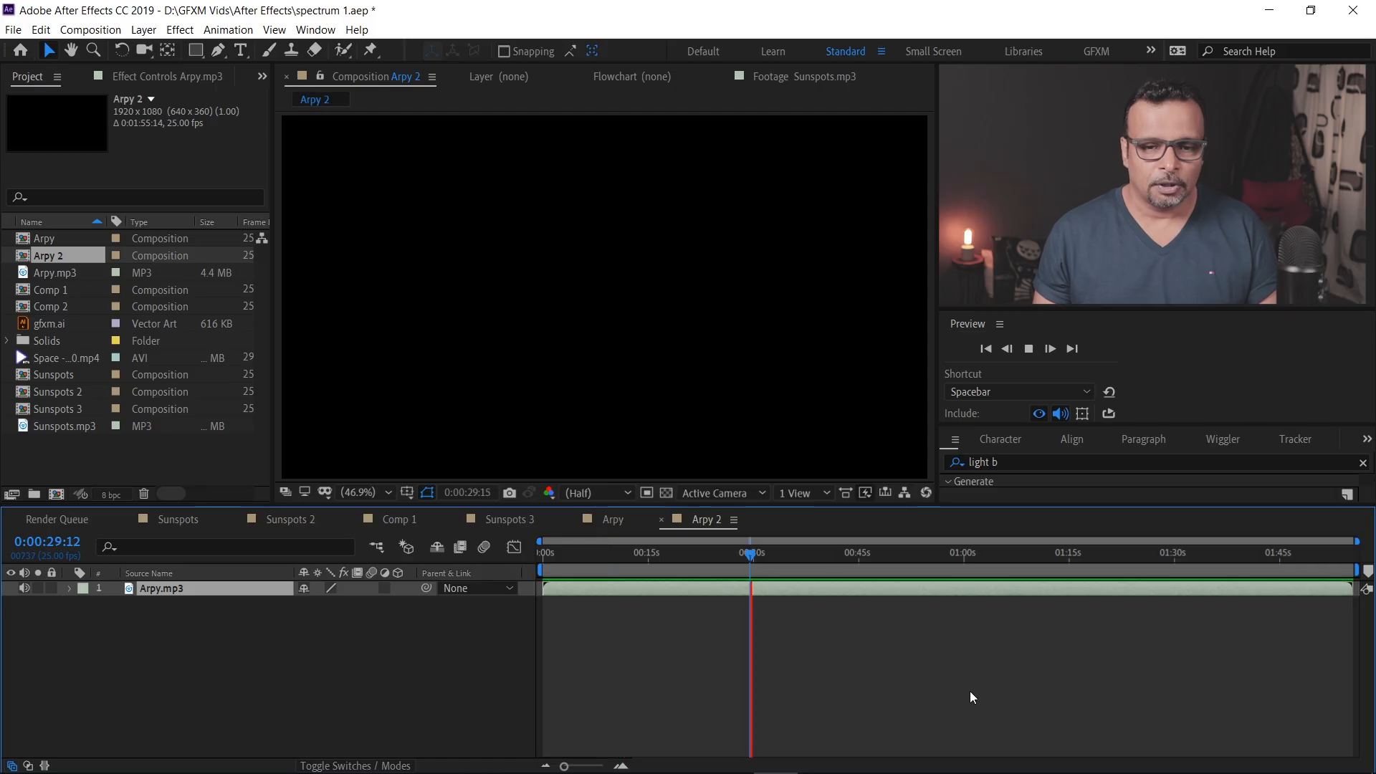
key("space")
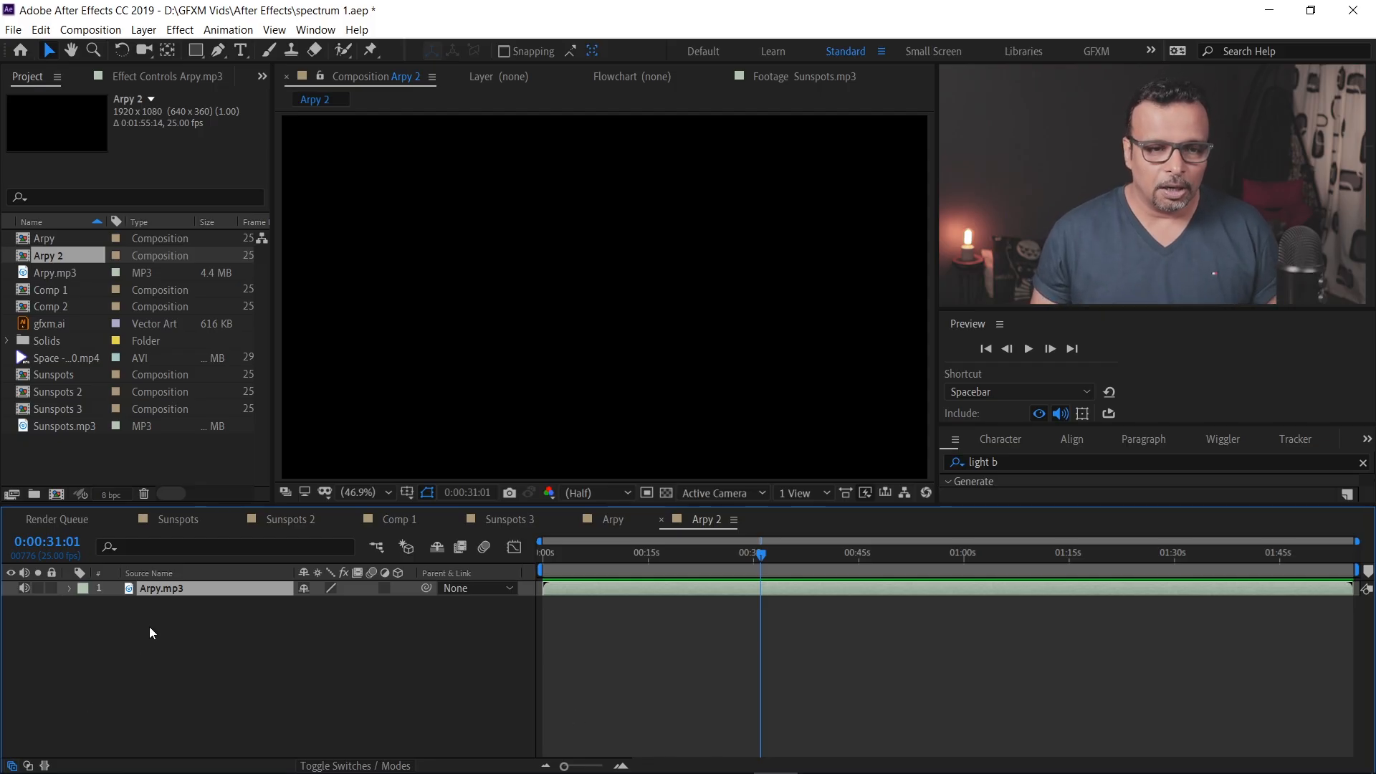
Add the Space - 5200.mp4 footage below the Arpy.mp3 layer and show the frame at 0:00:07:17
left_click(47, 358)
left_click_drag(48, 359, 47, 634)
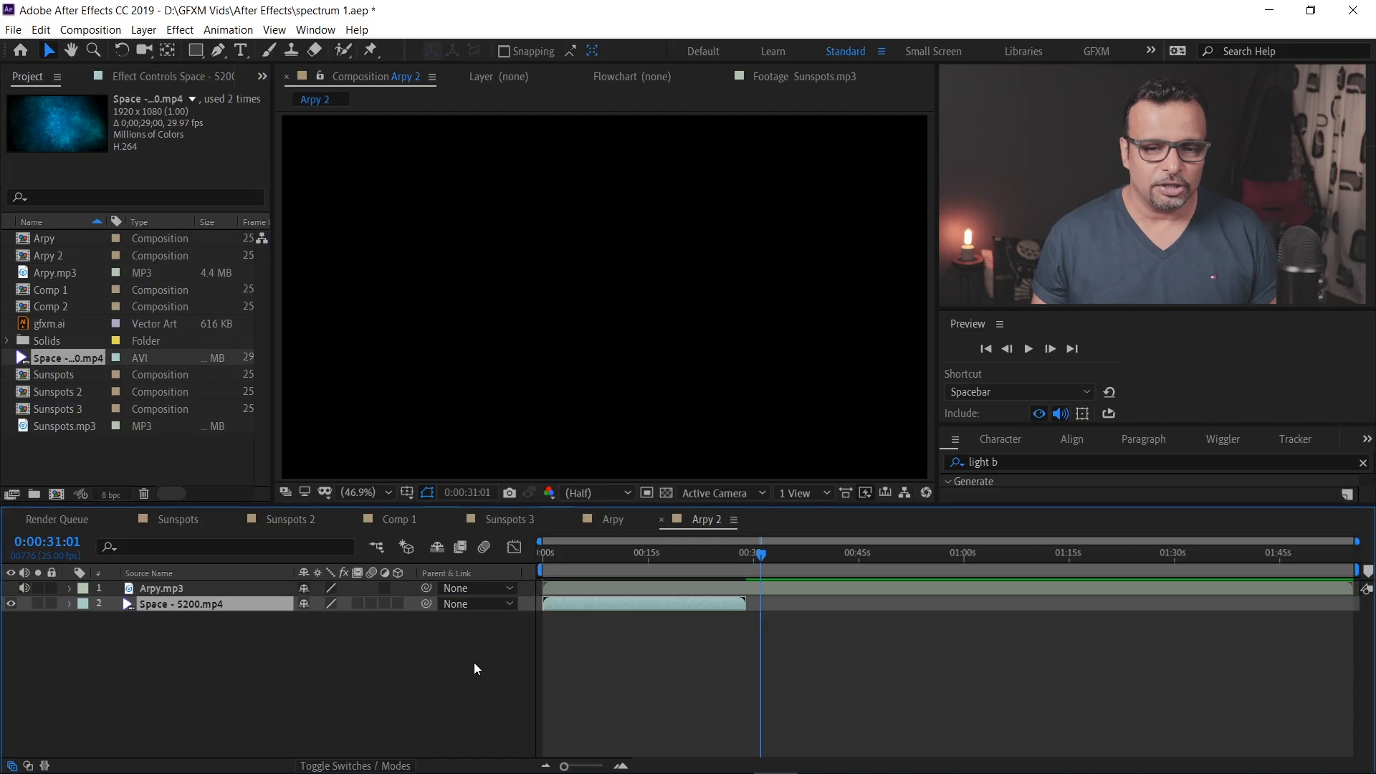
left_click_drag(761, 556, 596, 544)
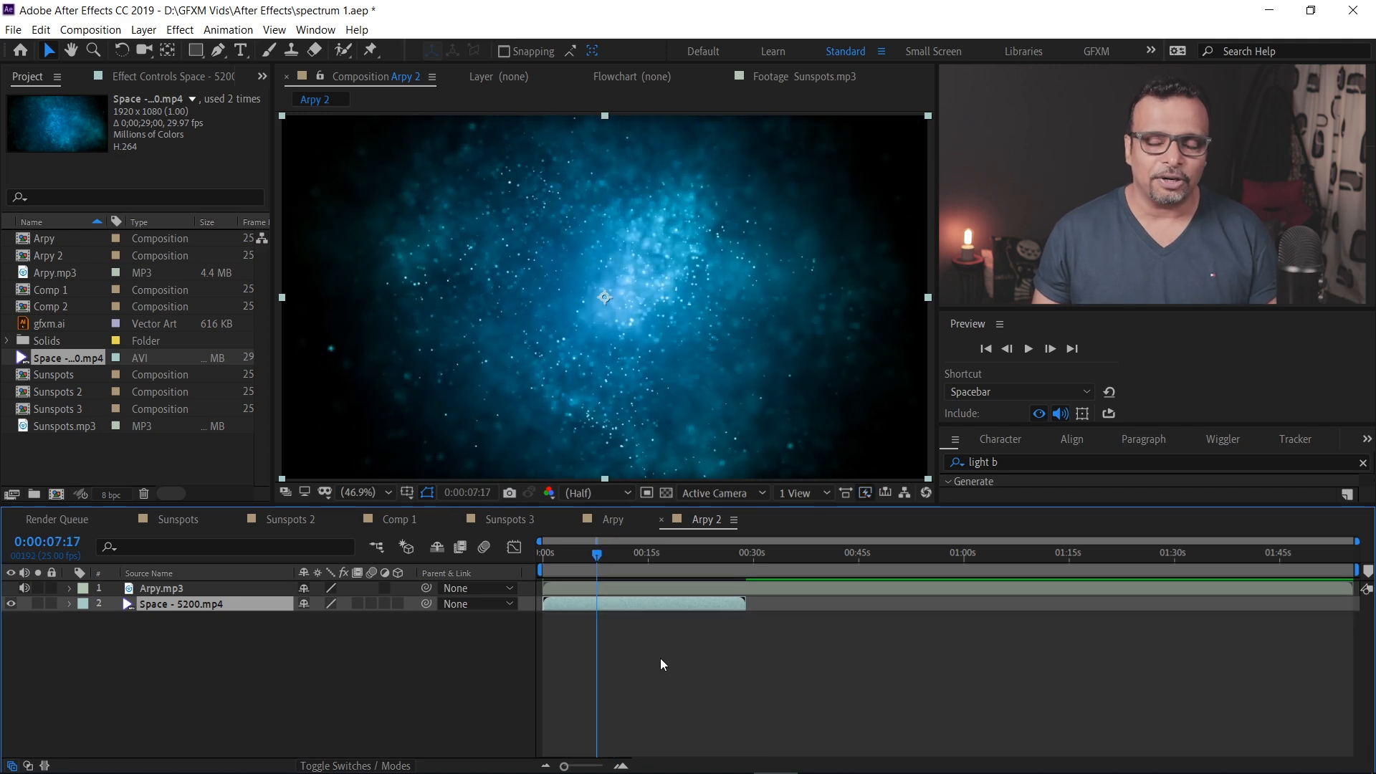
Interpret the Space - 5200.mp4 footage so that it loops 50 times
right_click(44, 362)
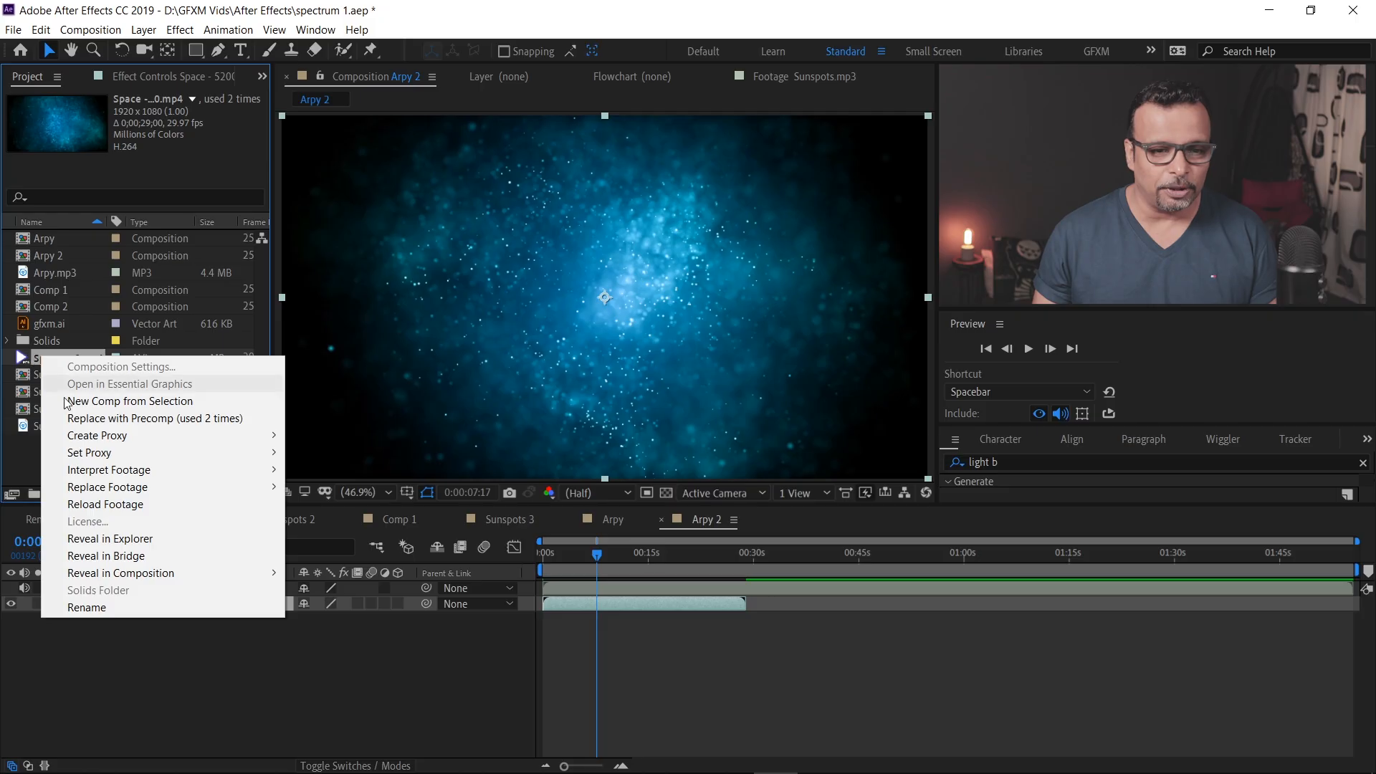
mouse_move(108, 470)
left_click(372, 471)
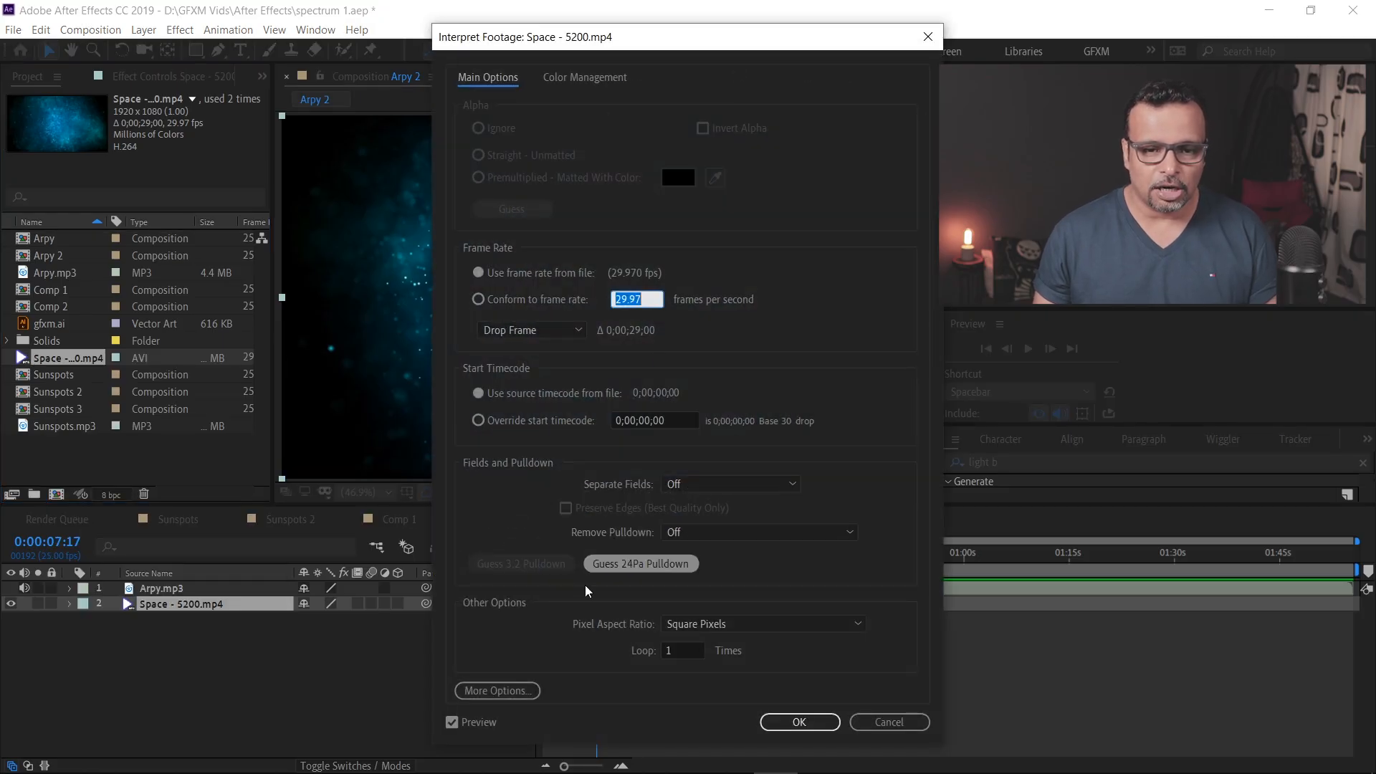
double_click(681, 650)
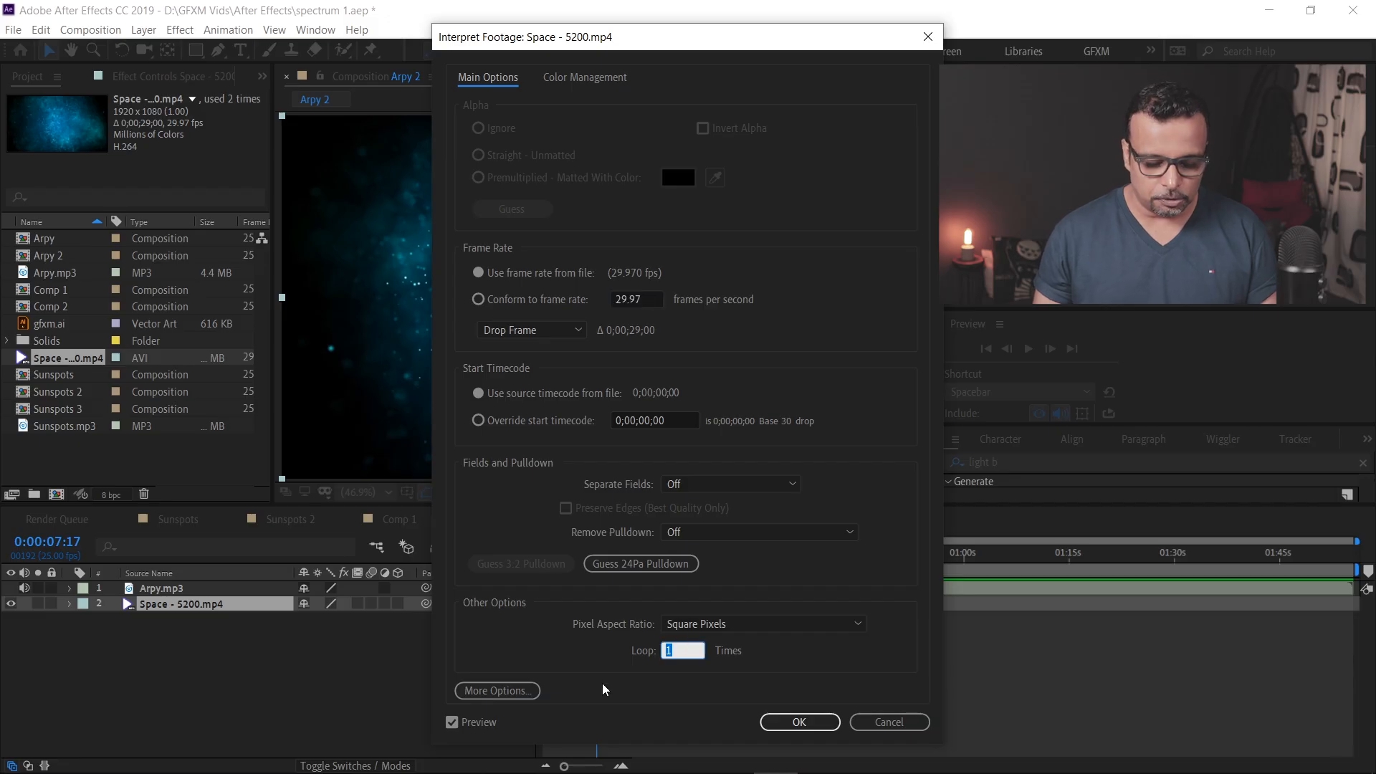
type("50")
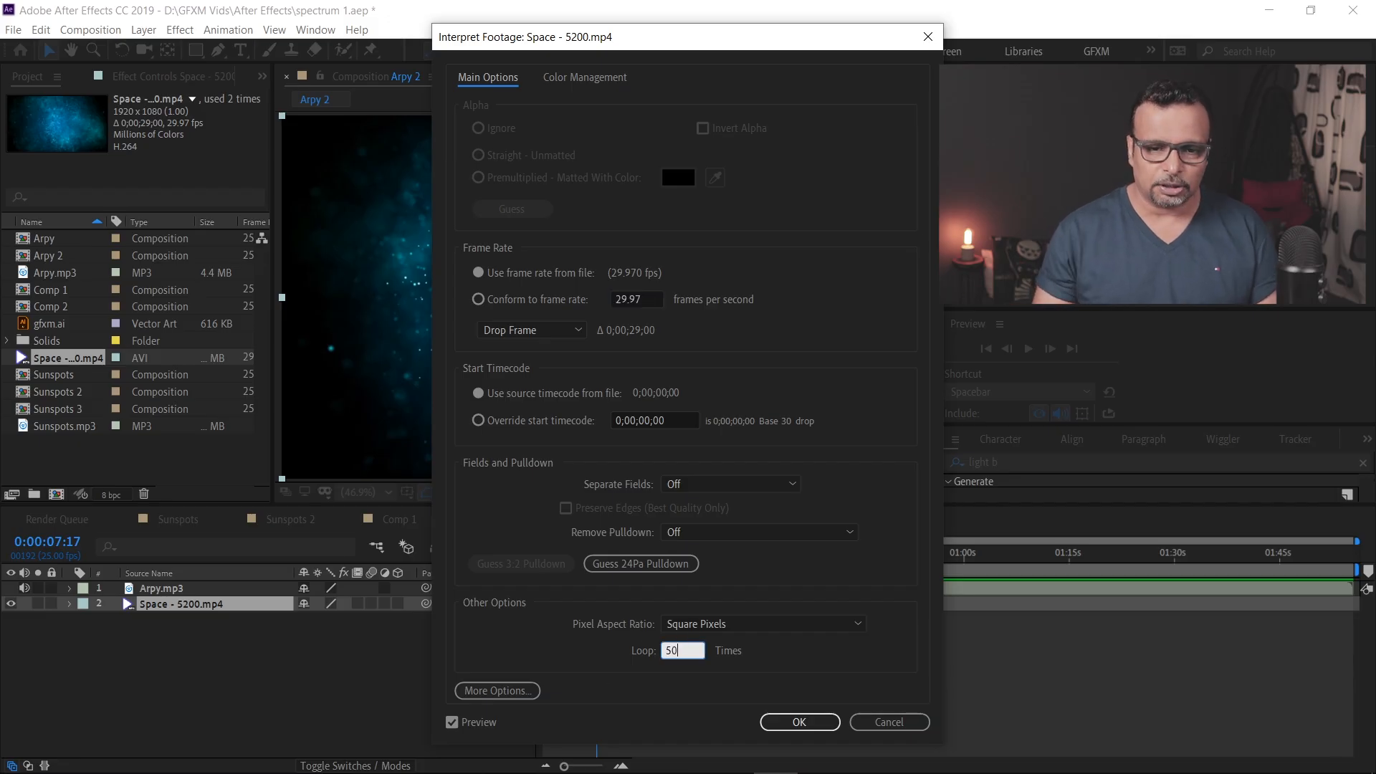
left_click(799, 722)
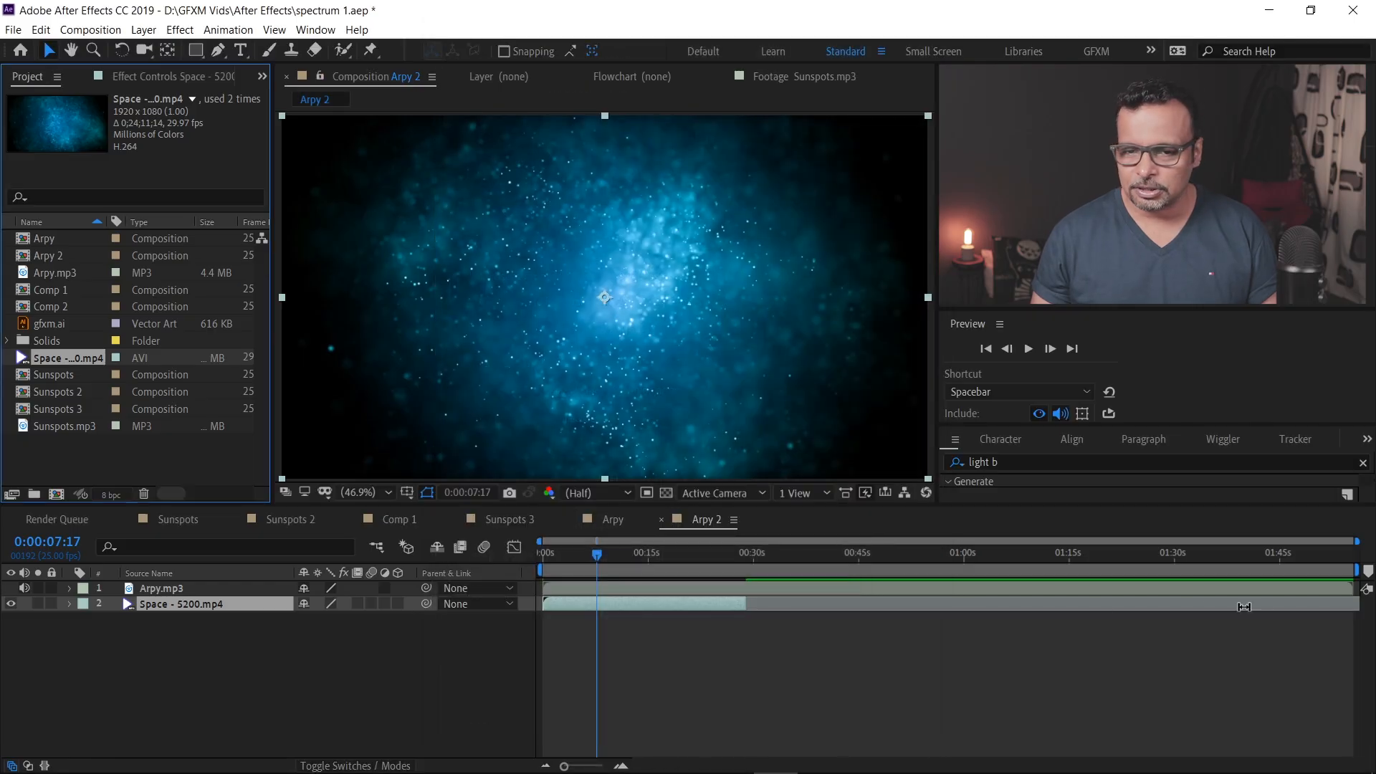
Extend the Space - 5200.mp4 layer to the end of the composition and preview the looped background
left_click_drag(737, 556, 765, 557)
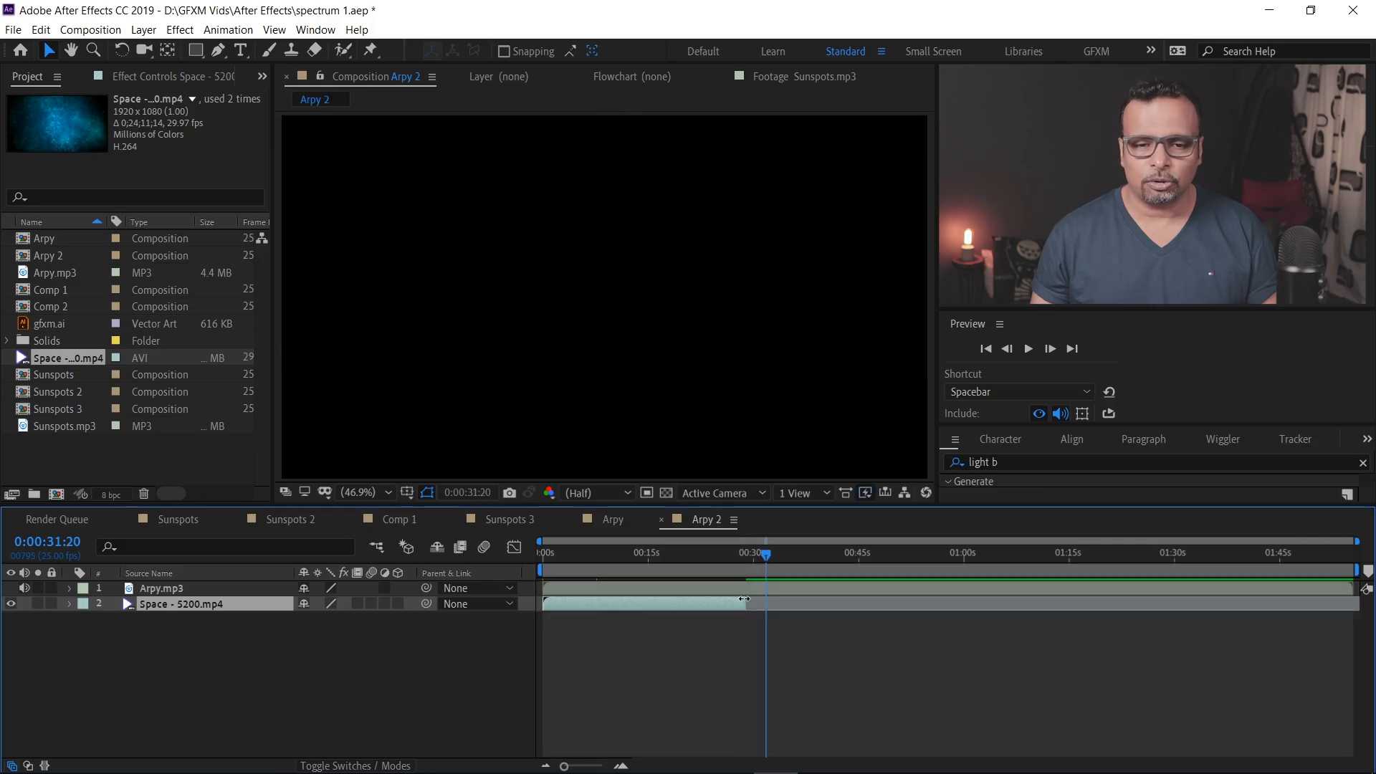
left_click_drag(745, 601, 1367, 601)
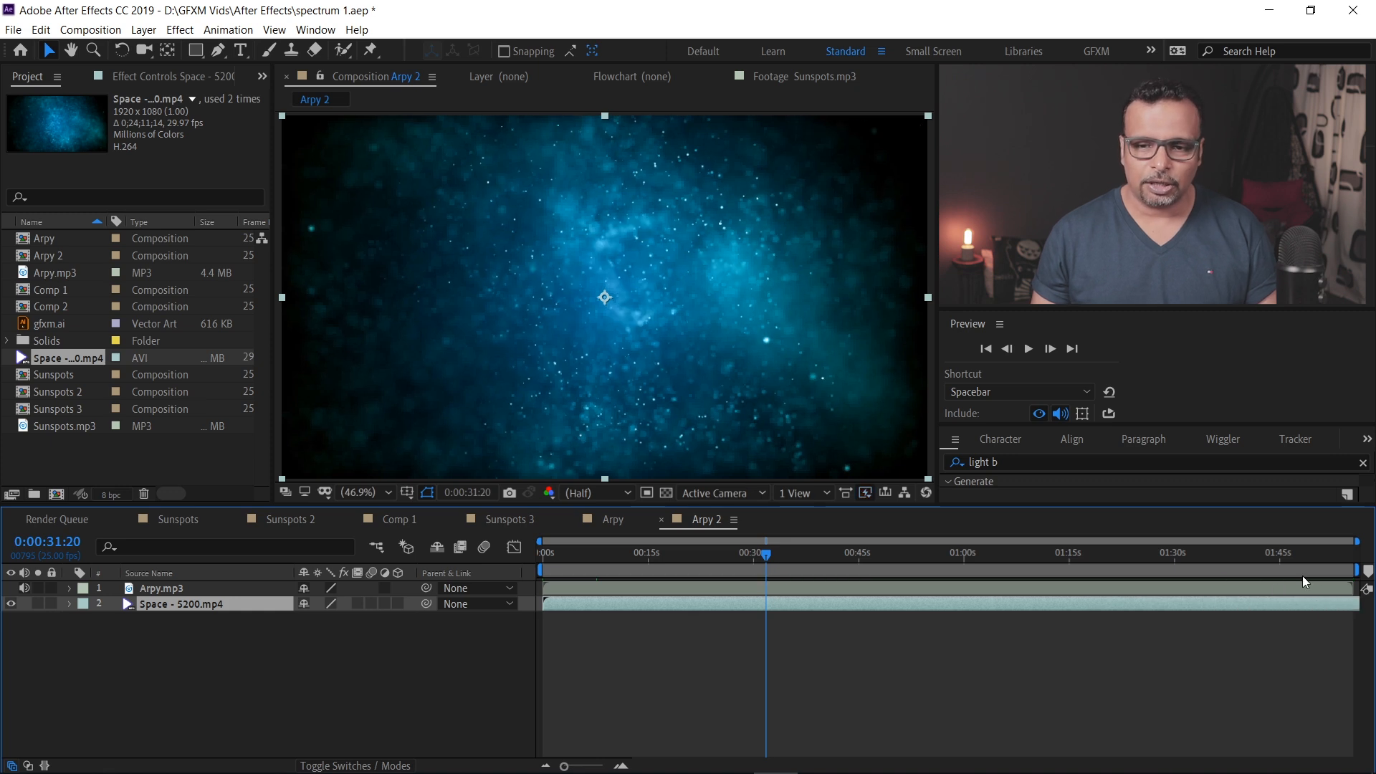
left_click_drag(778, 557, 693, 552)
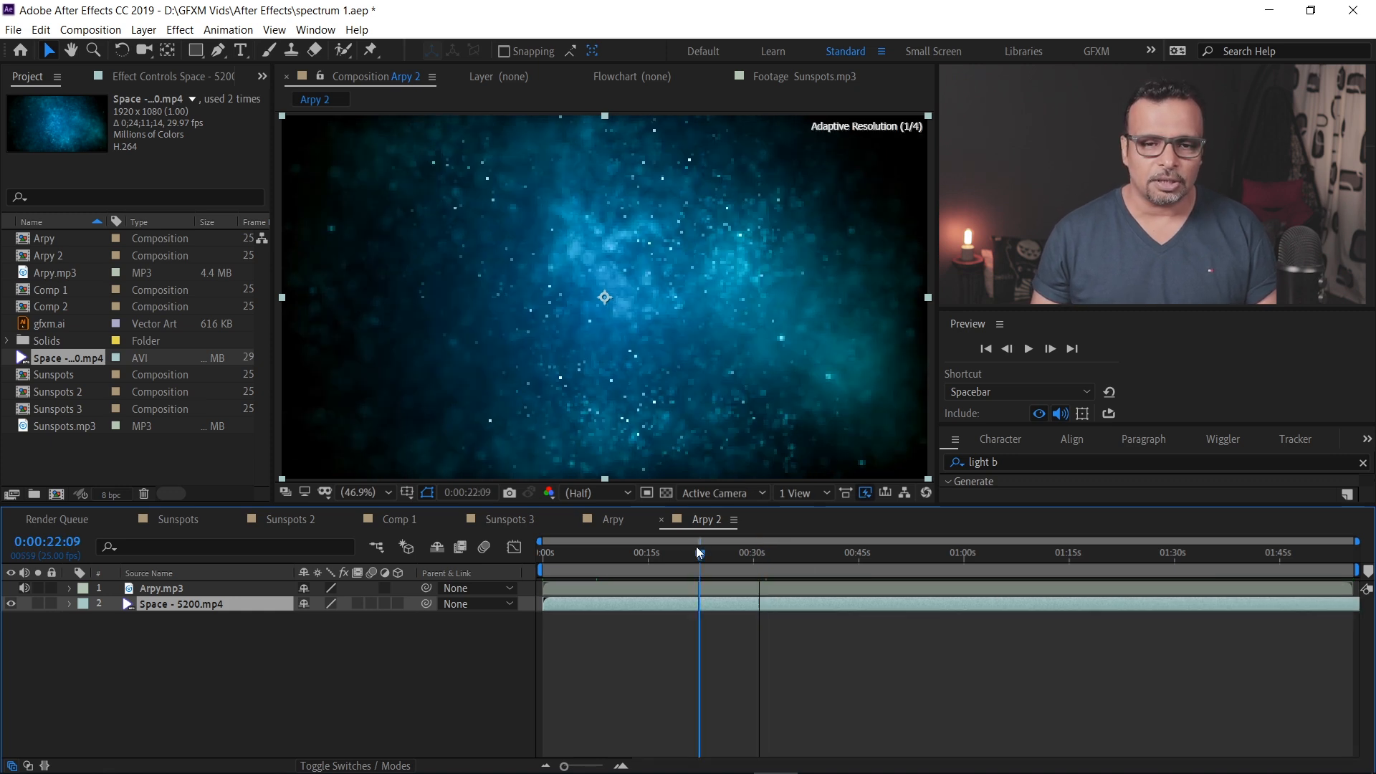
key("space")
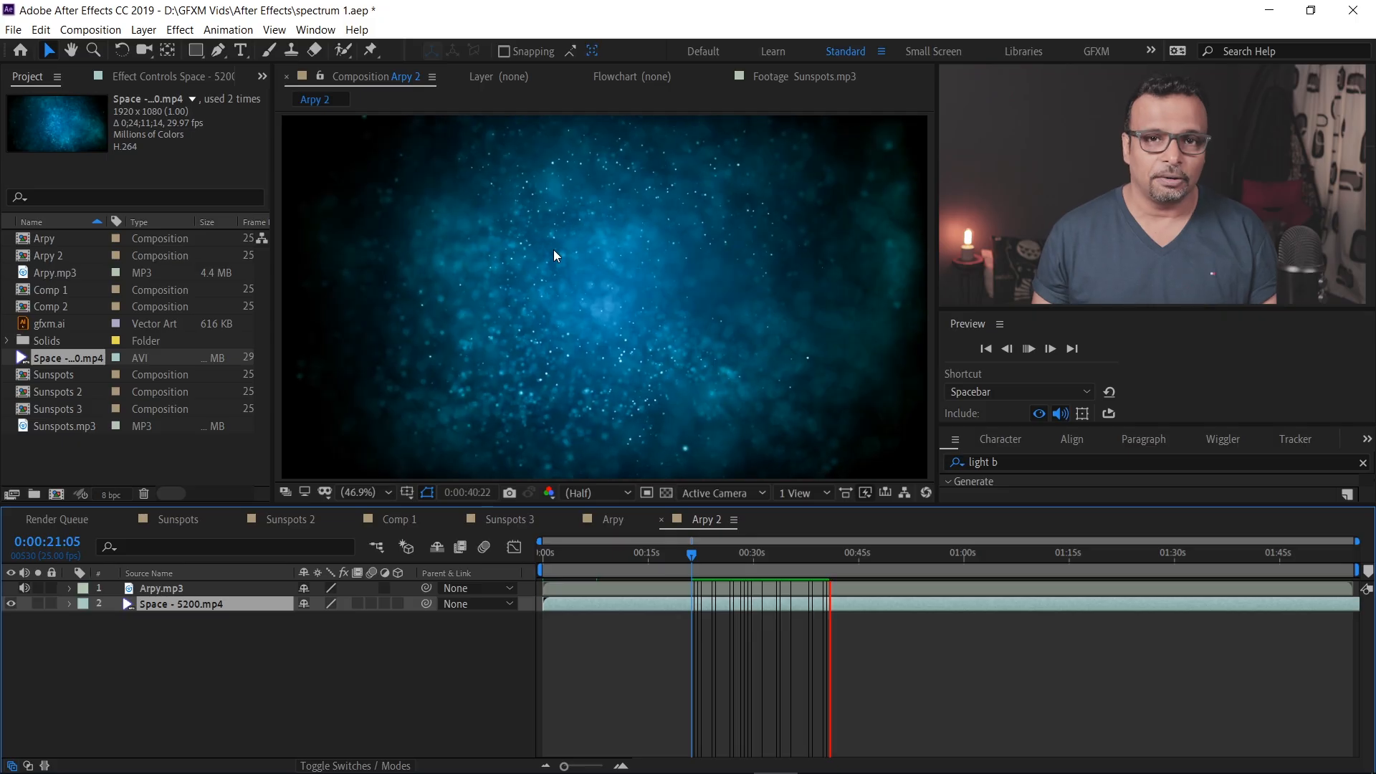
key("space")
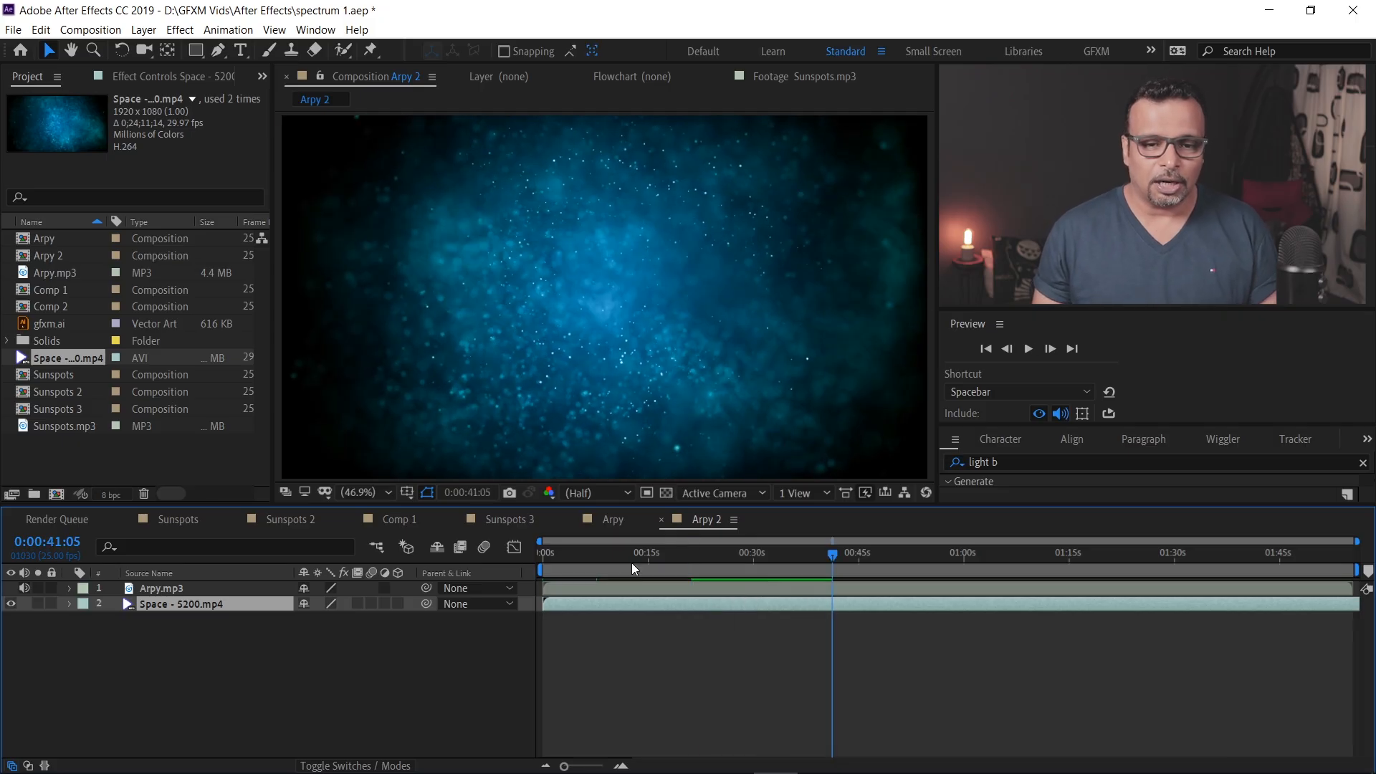
Search the effects for "hue" and apply Hue/Saturation to the Space - 5200.mp4 layer
left_click(615, 566)
left_click_drag(615, 565, 611, 566)
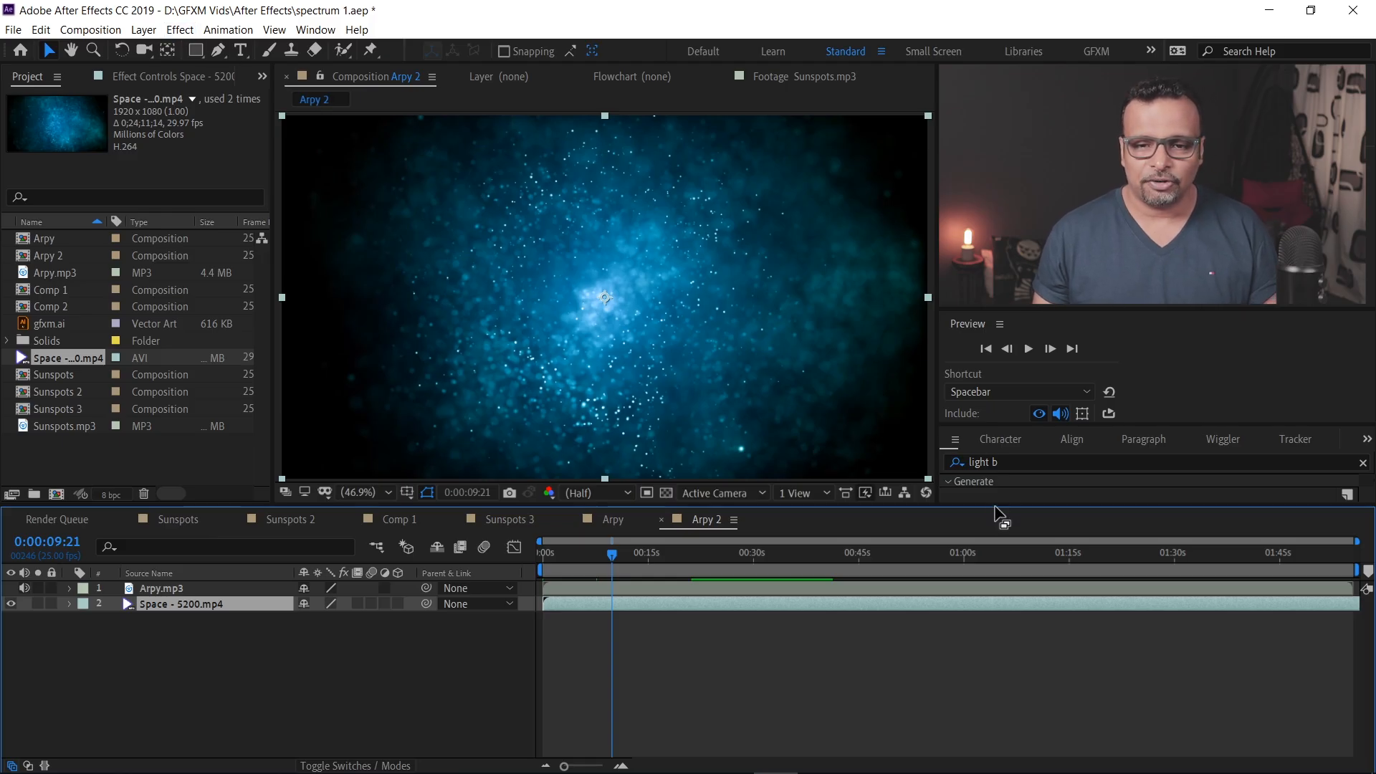
left_click_drag(996, 506, 997, 508)
left_click_drag(1002, 572, 1001, 570)
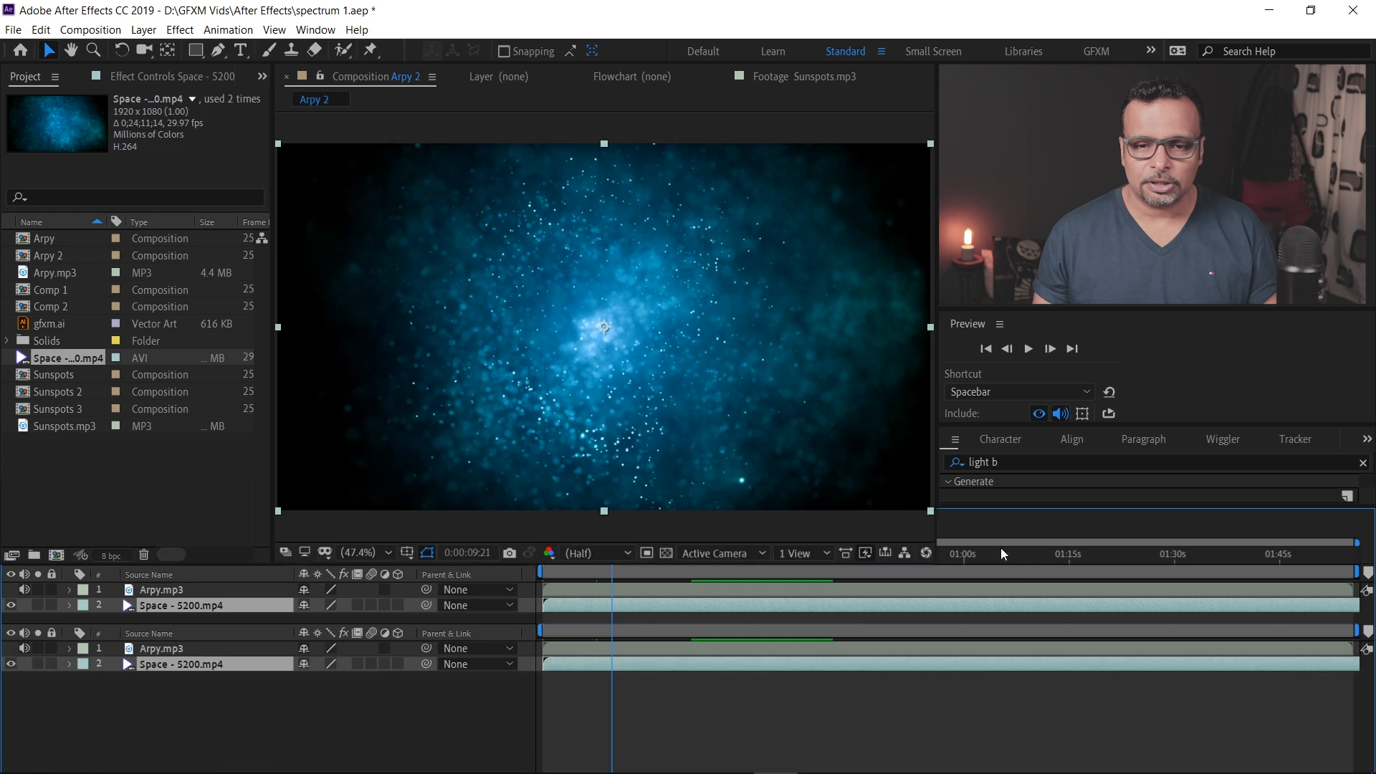
left_click(1005, 462)
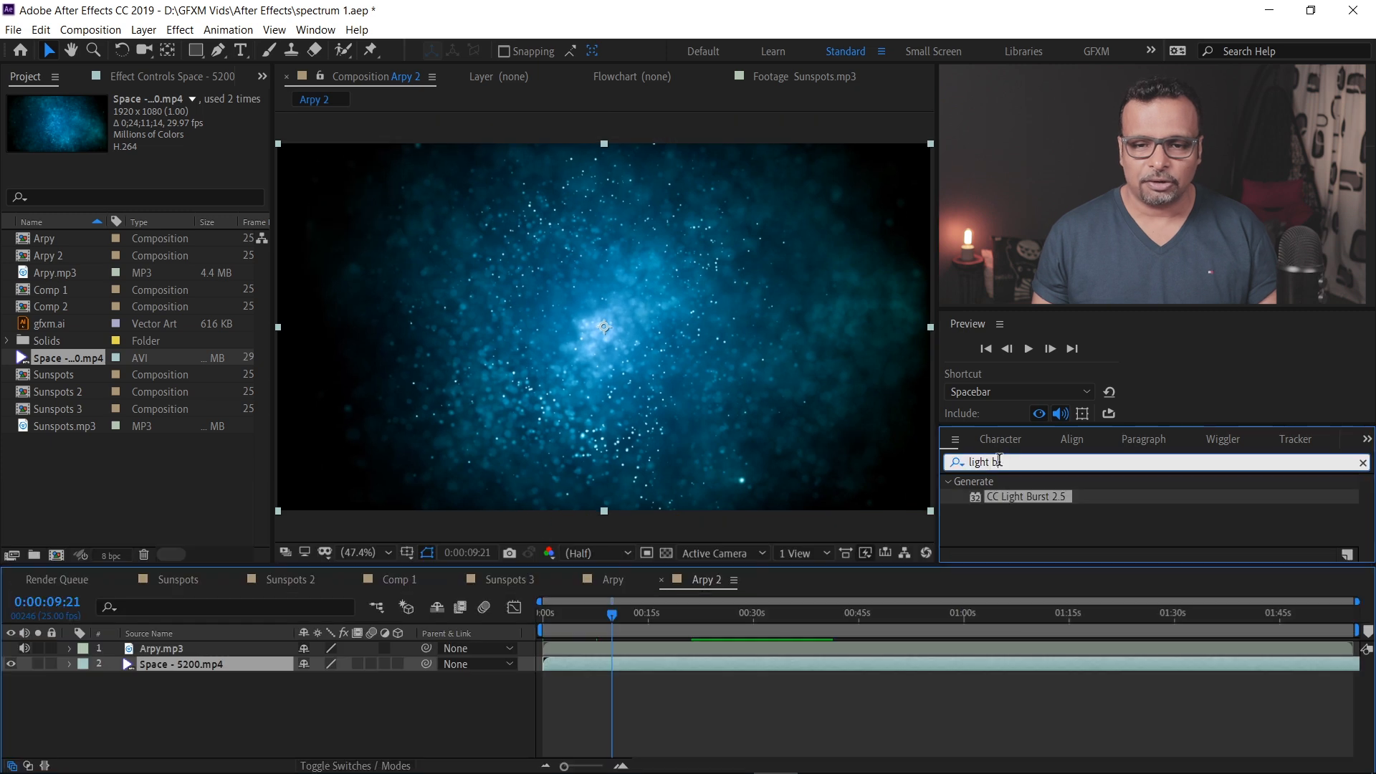
left_click(954, 464)
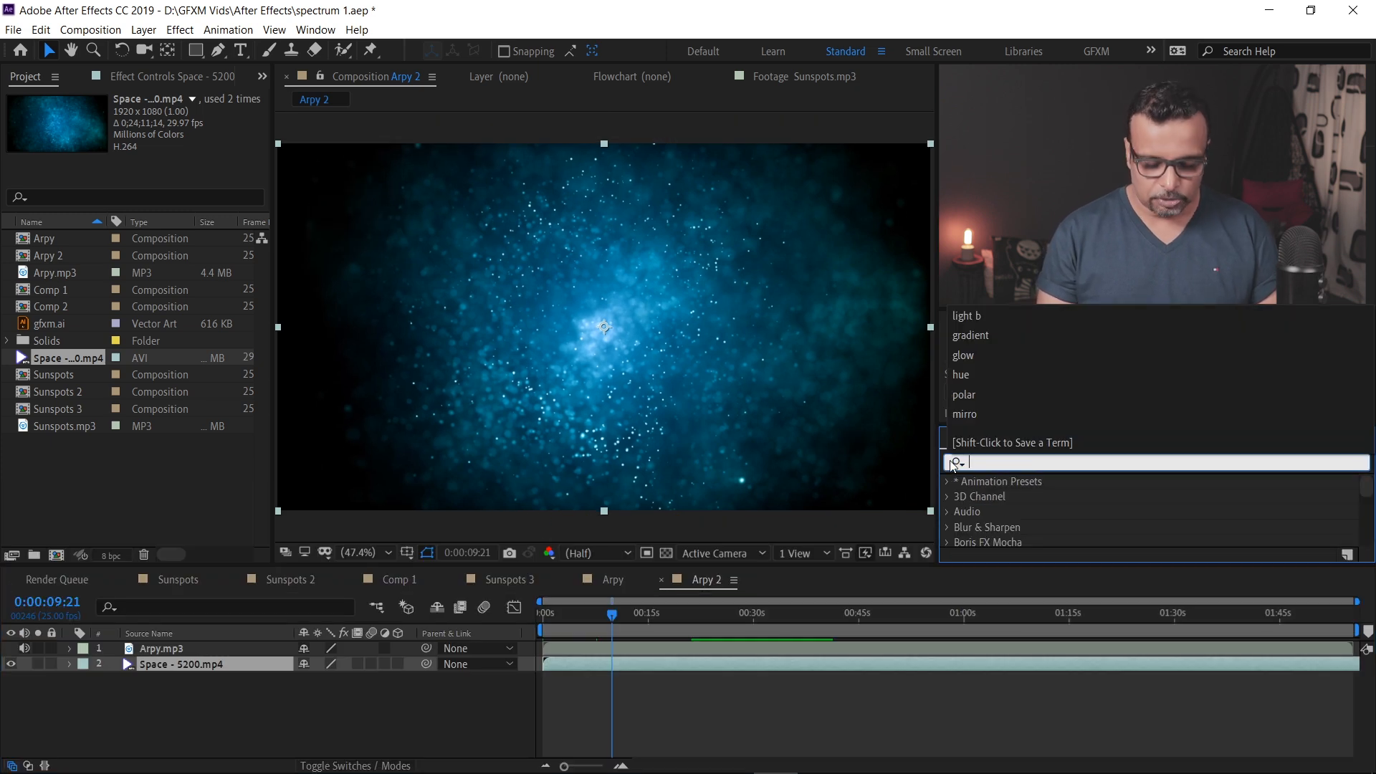
type("hue")
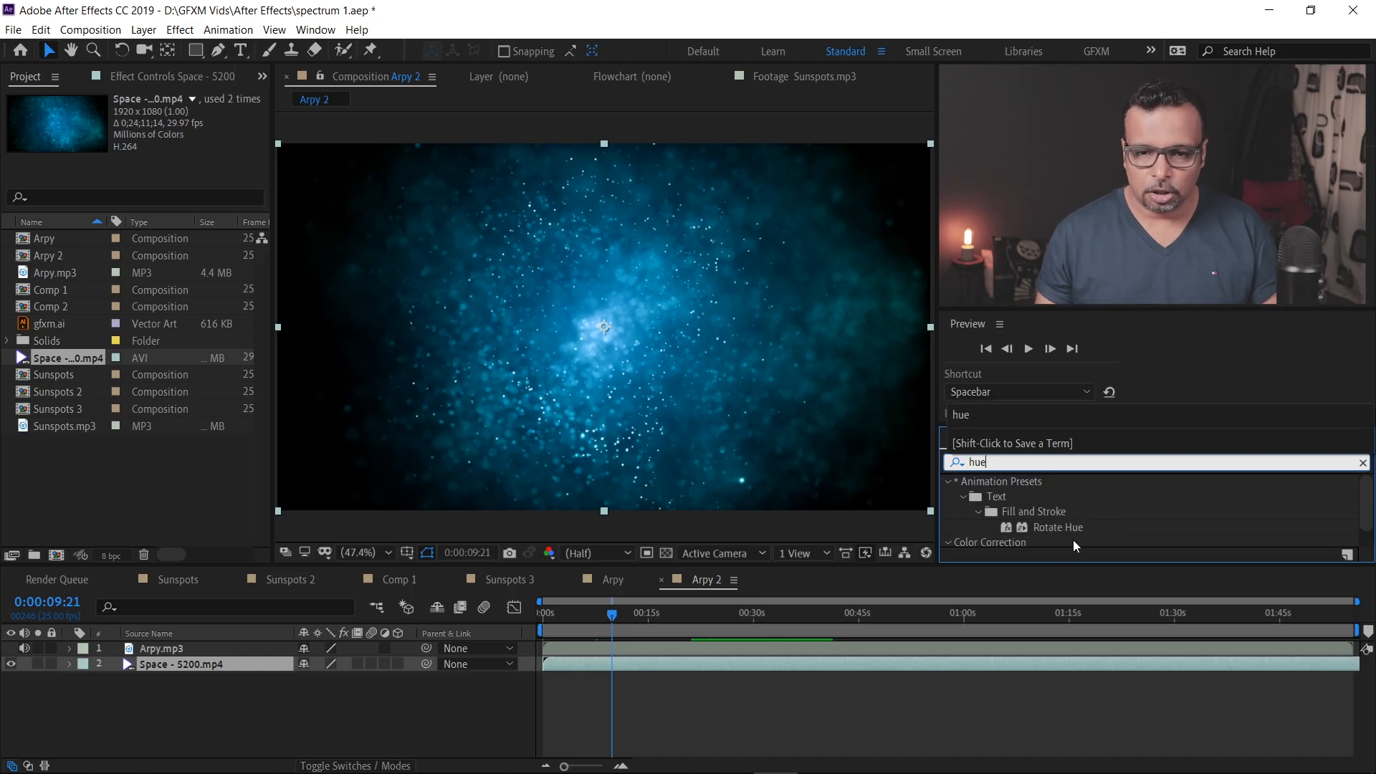
left_click_drag(1068, 538, 635, 665)
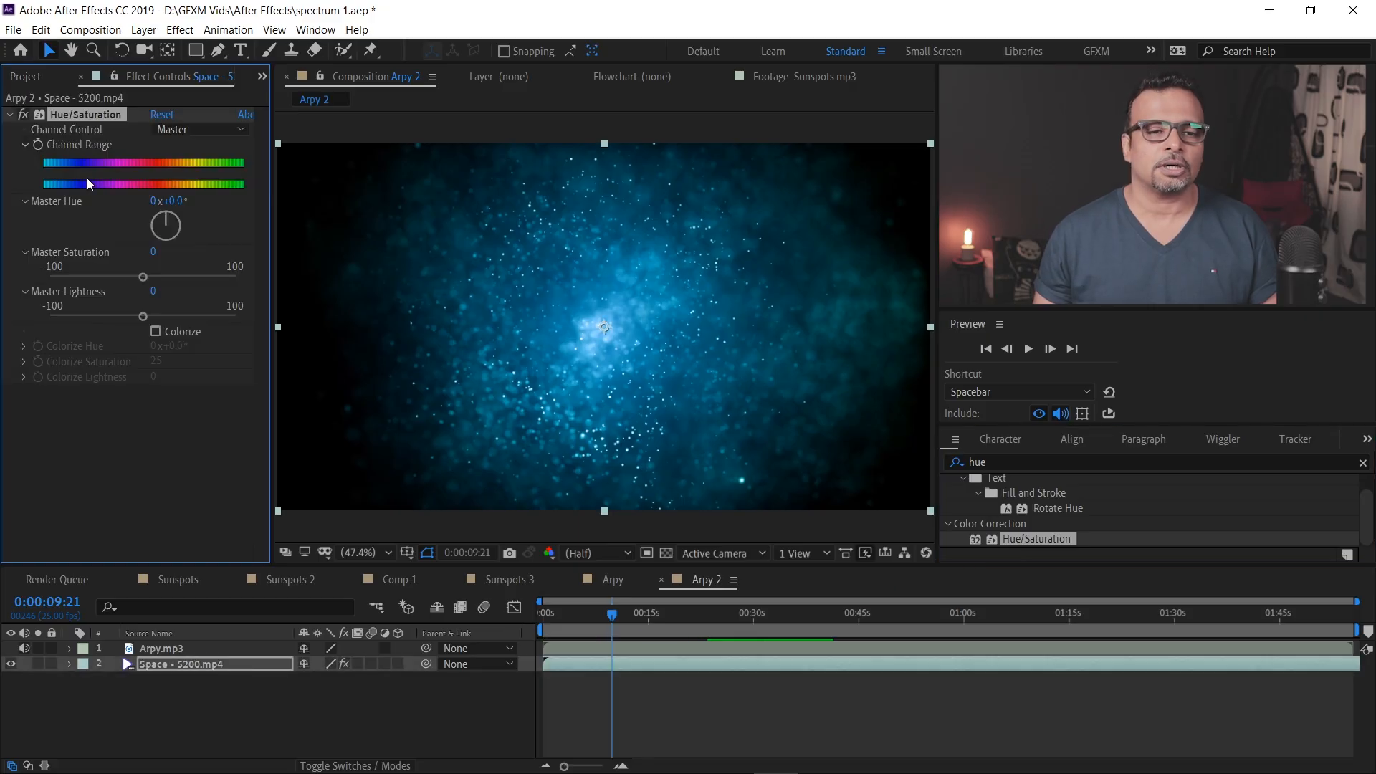
Set the Space layer's Master Hue to 177° and preview the recoloured background
mouse_move(165, 220)
left_mouse_down()
mouse_move(182, 234)
mouse_move(166, 235)
left_mouse_up()
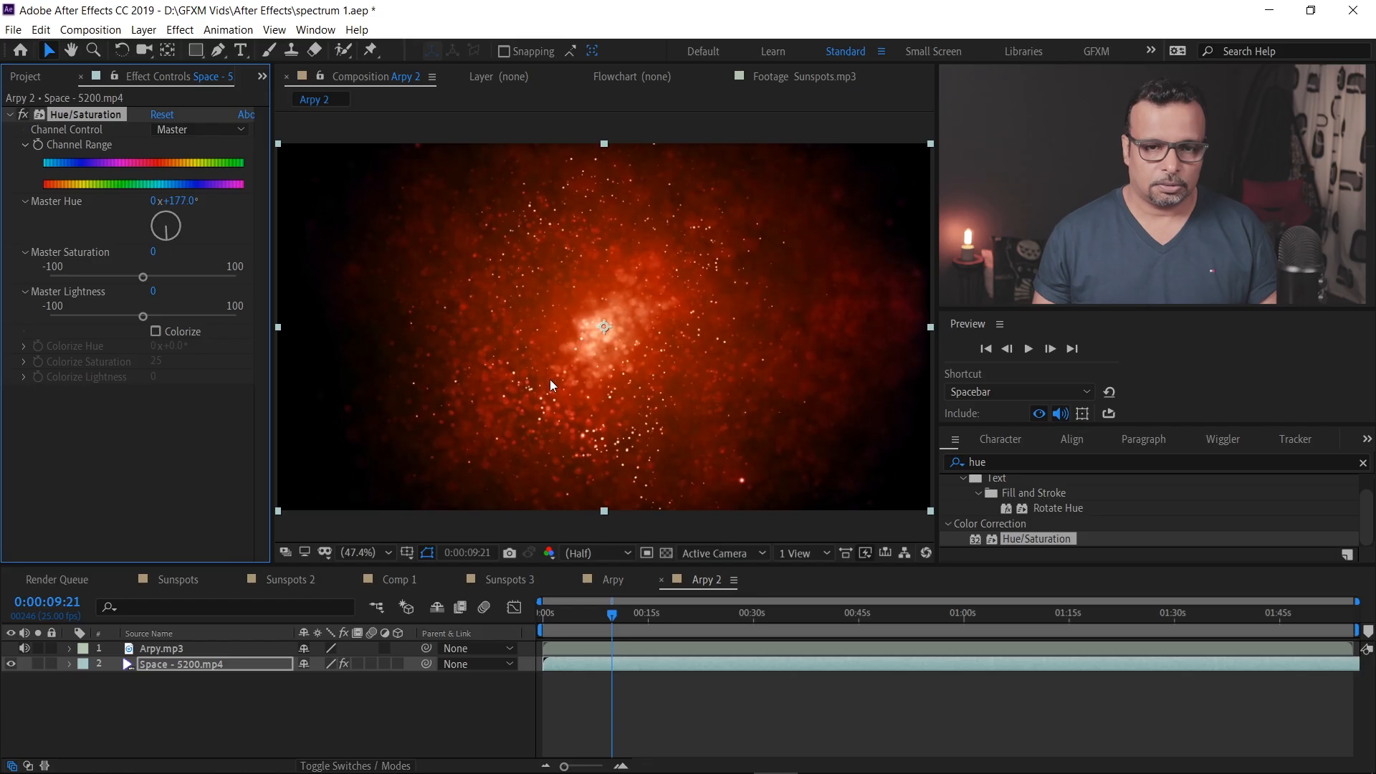
key("space")
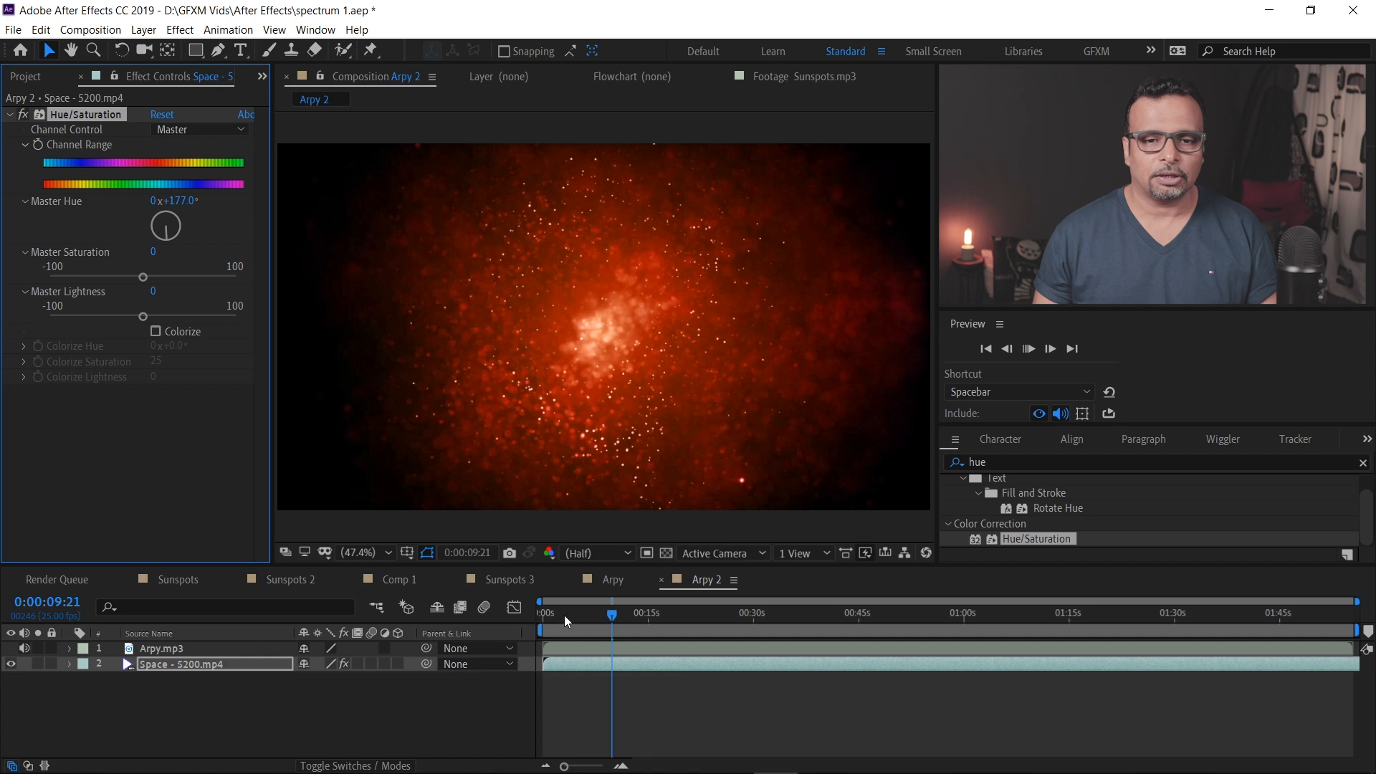
key("space")
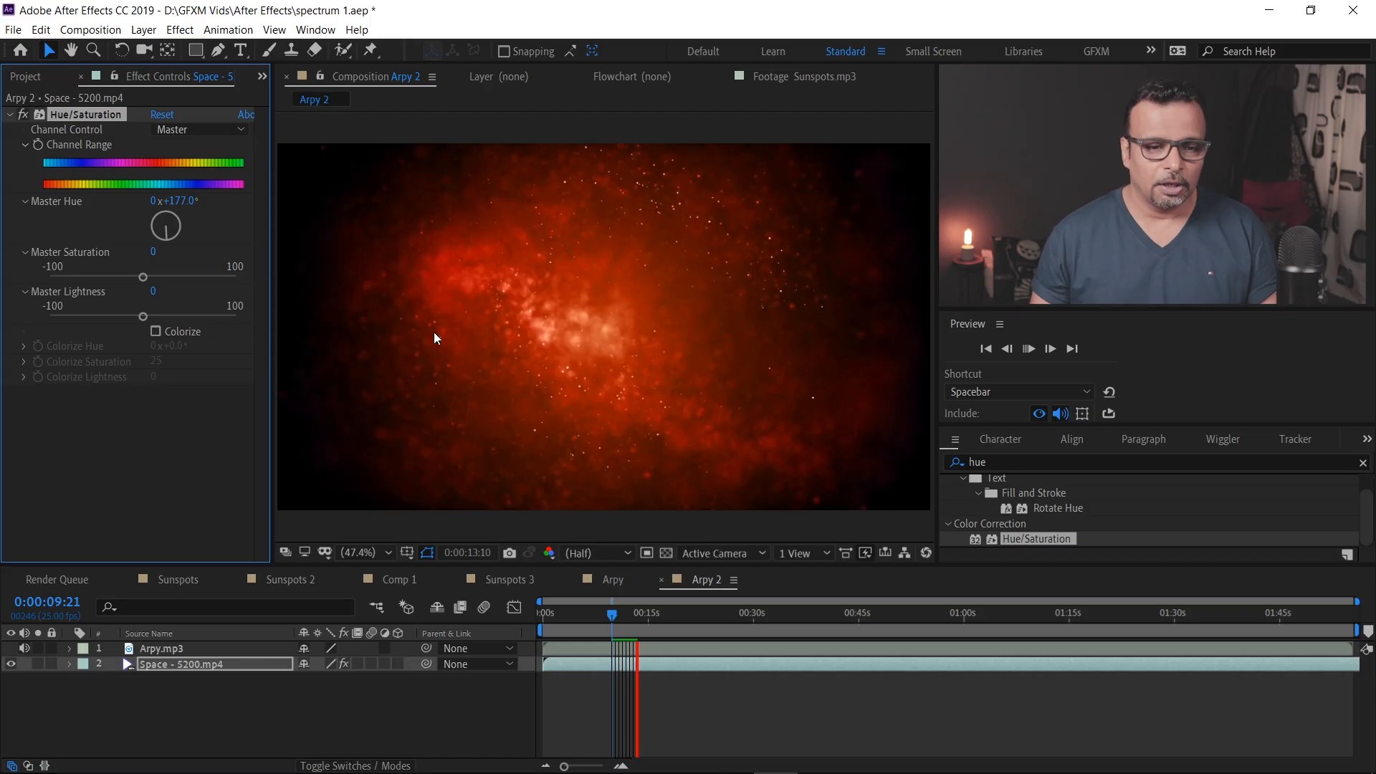
key("space")
mouse_move(178, 564)
left_mouse_down()
mouse_move(176, 532)
mouse_move(175, 554)
left_mouse_up()
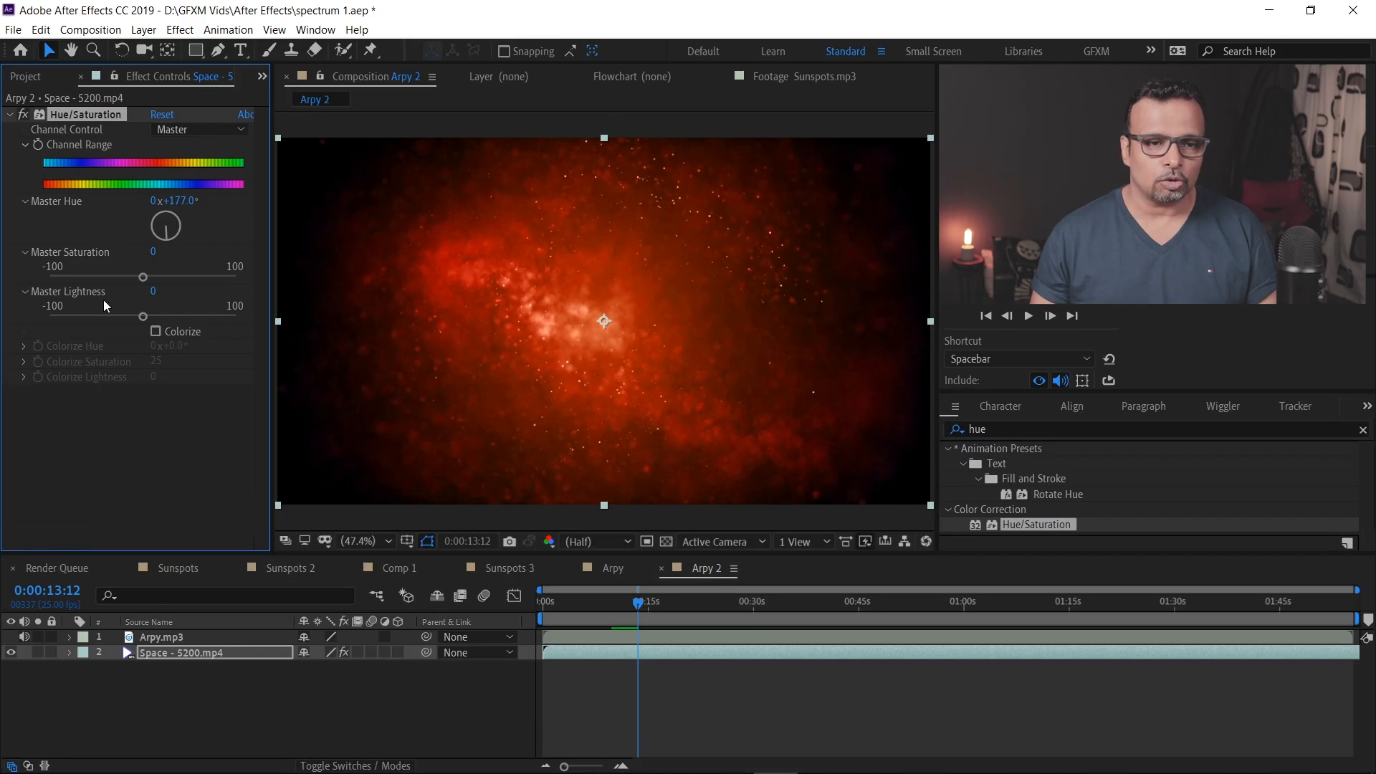
Try gfxm.ai as a logo layer above the audio and remove it again
left_click(26, 81)
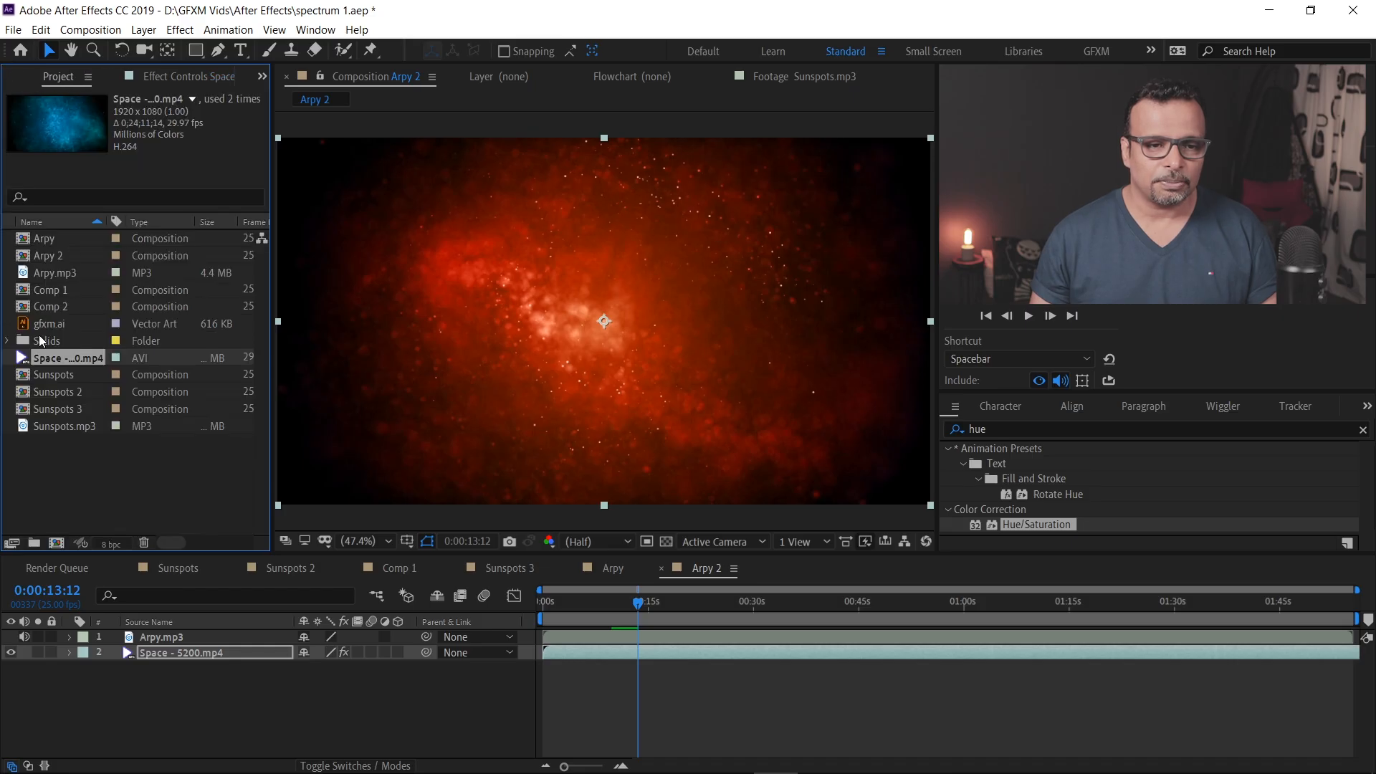
left_click(45, 326)
left_click_drag(50, 323, 172, 634)
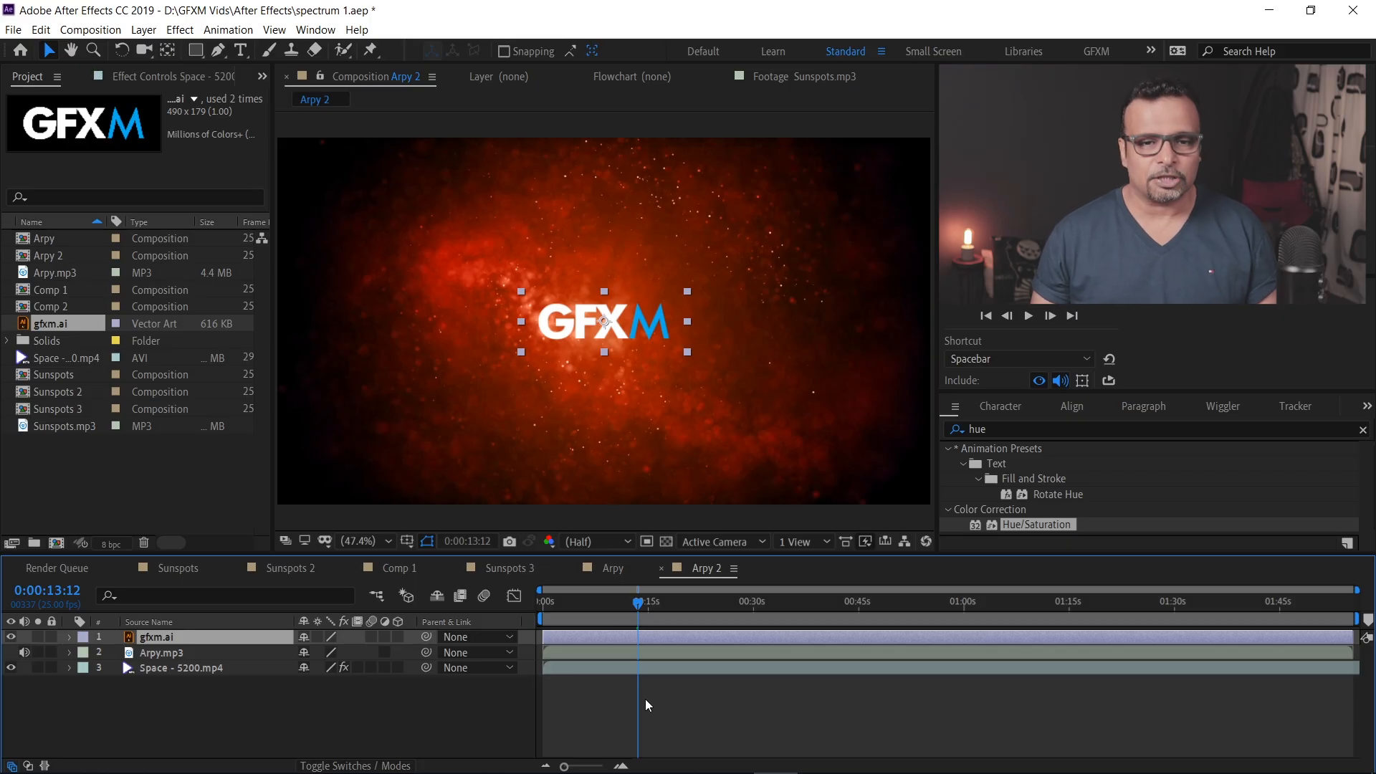
key("Delete")
Create a text layer reading "gfxm" in the centre of the composition and finish editing it
right_click(96, 694)
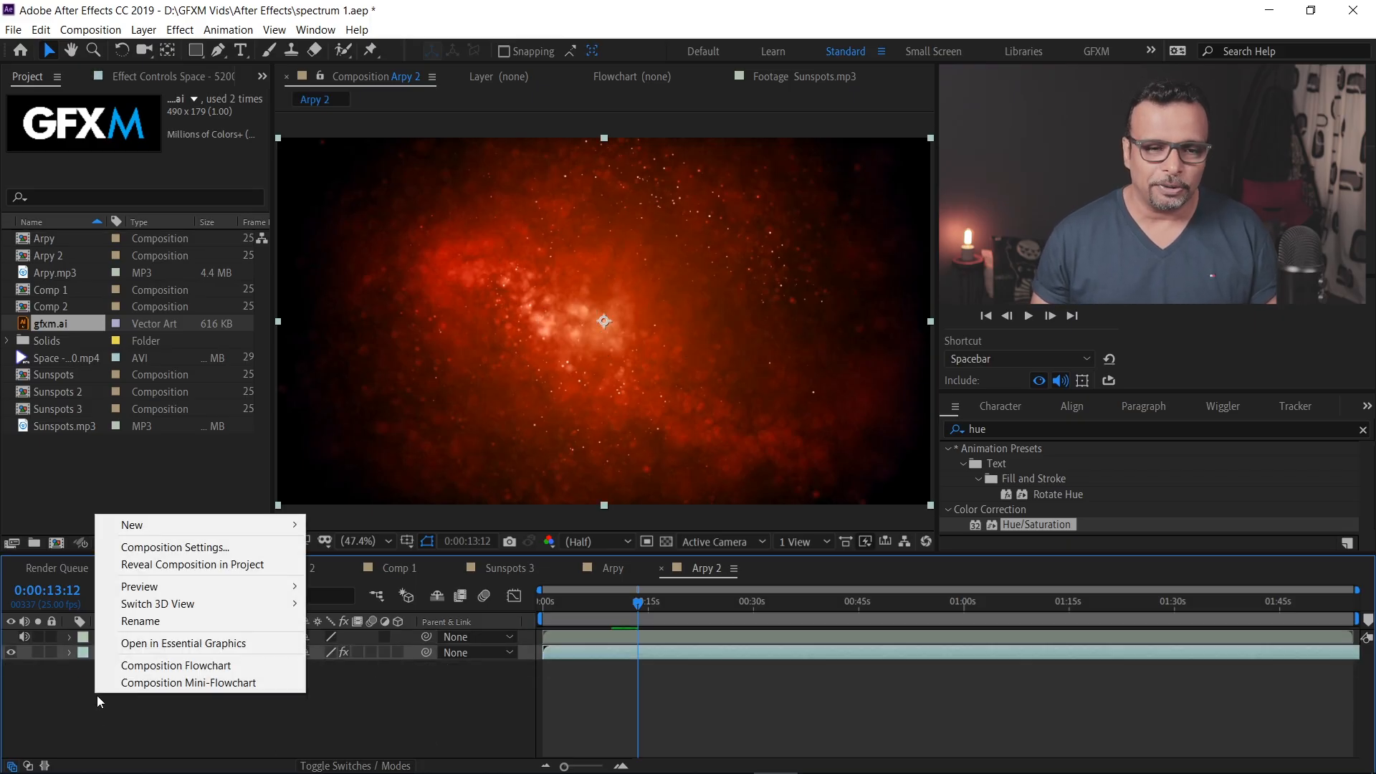
mouse_move(201, 529)
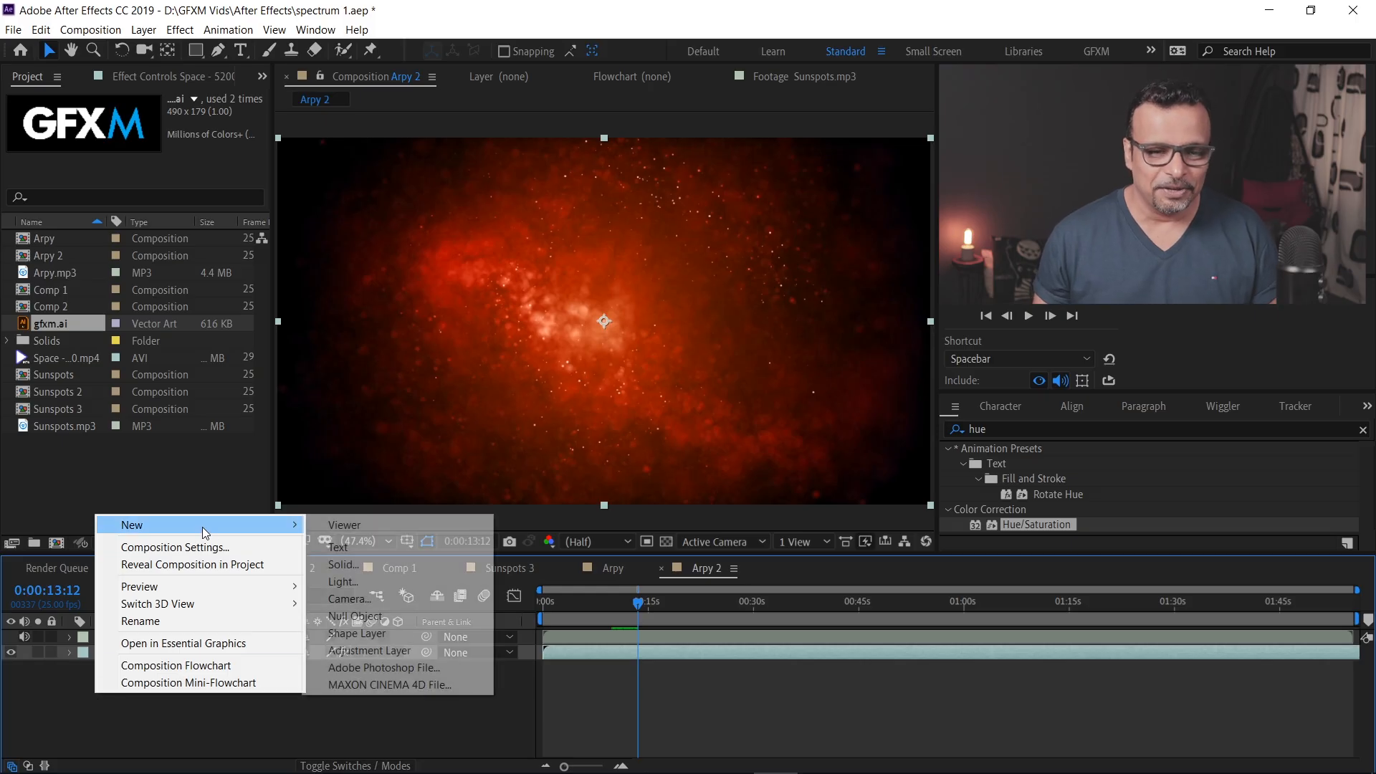
left_click(370, 548)
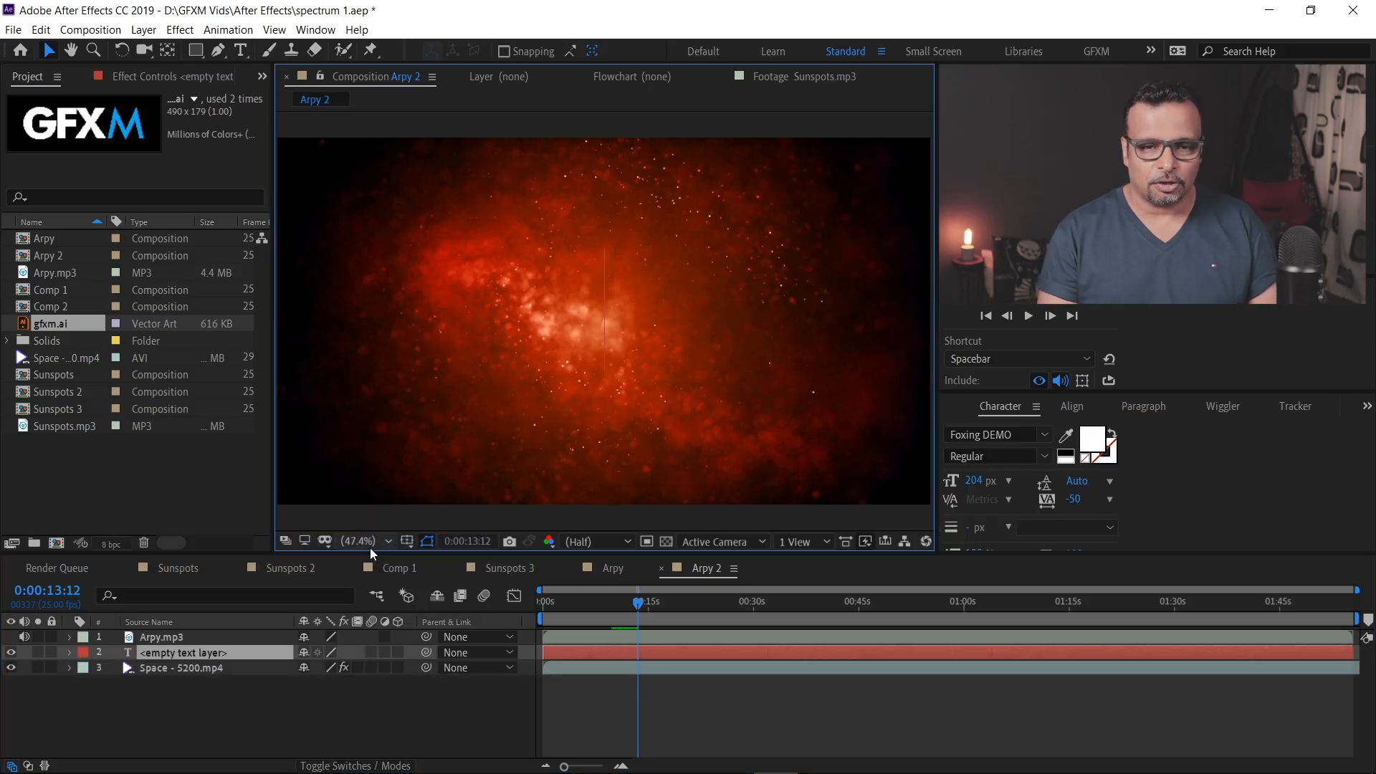
type("gfxm")
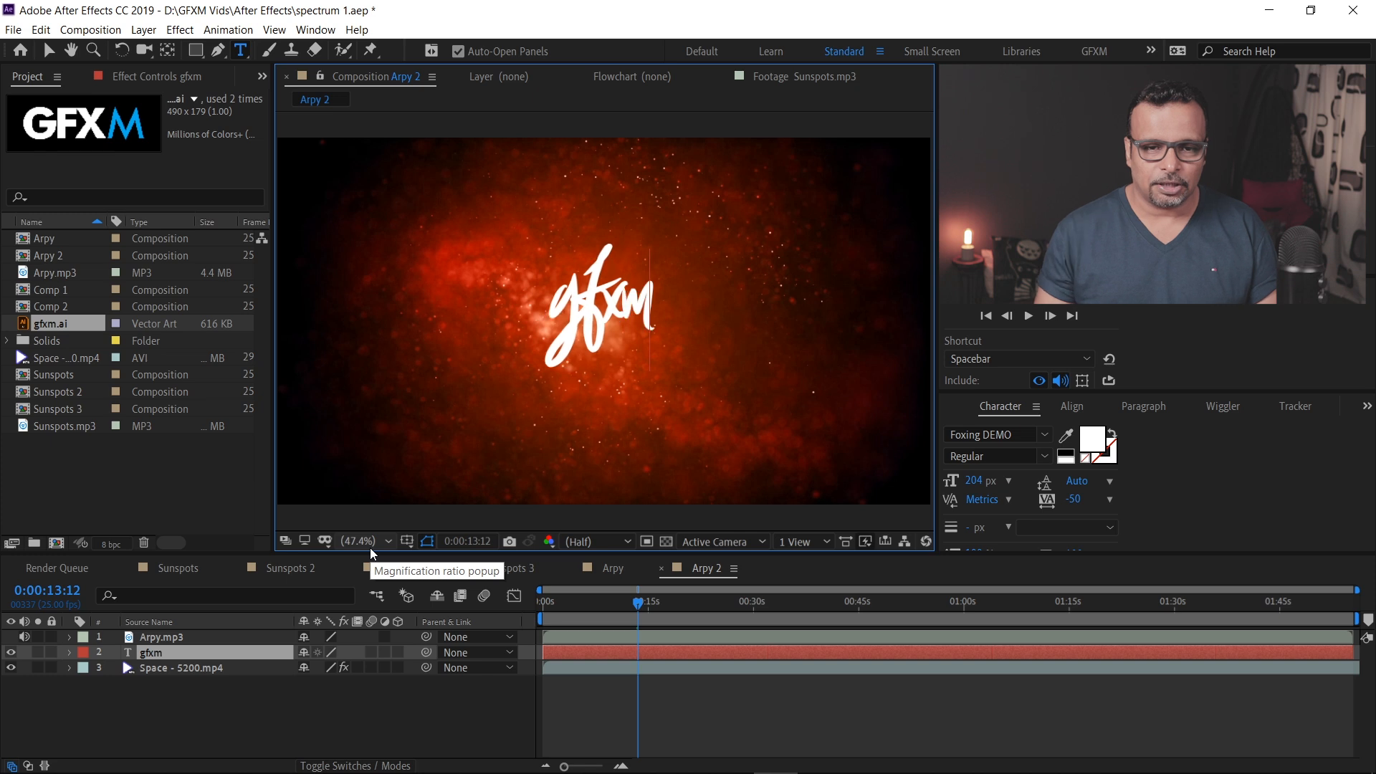
left_click(44, 55)
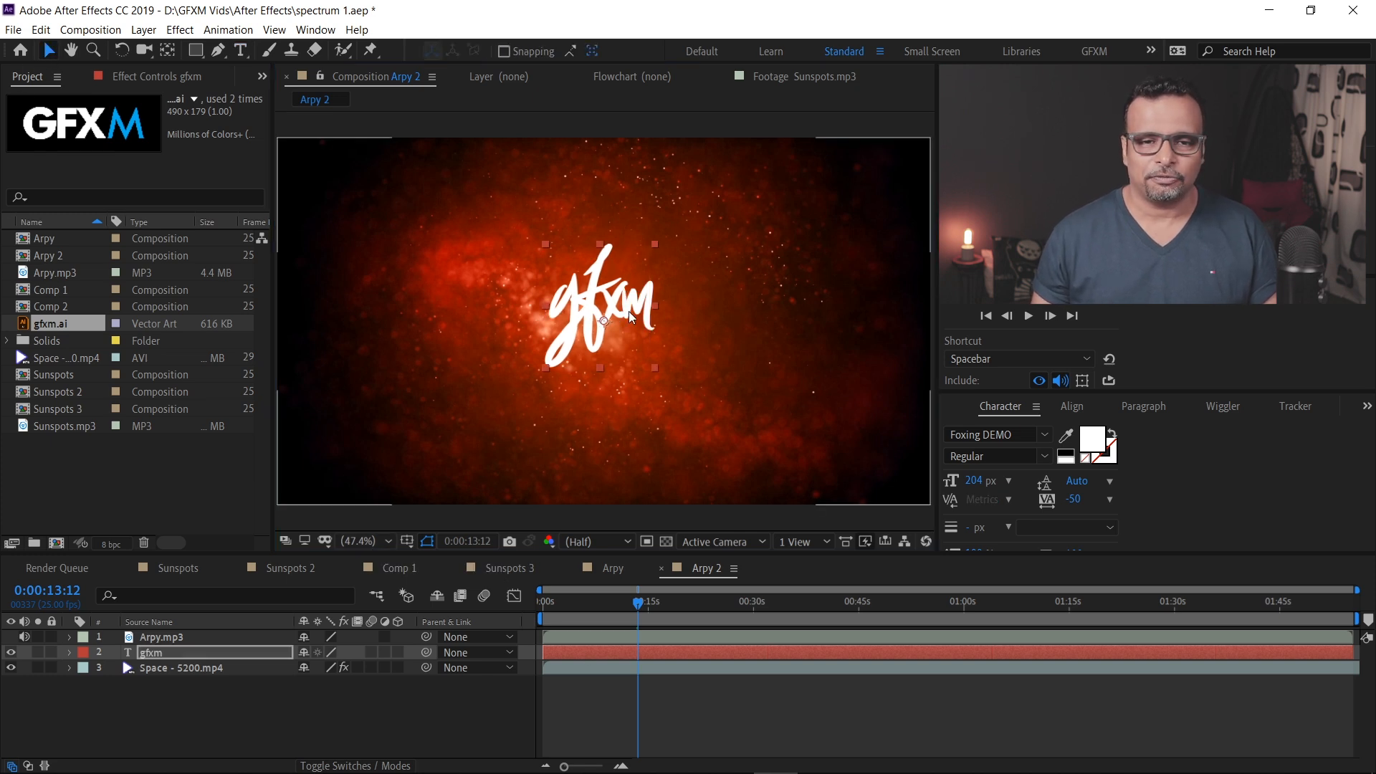
Nudge the gfxm text slightly down towards the centre of the composition and browse the available fonts, keeping Foxing DEMO
left_click_drag(621, 310, 623, 320)
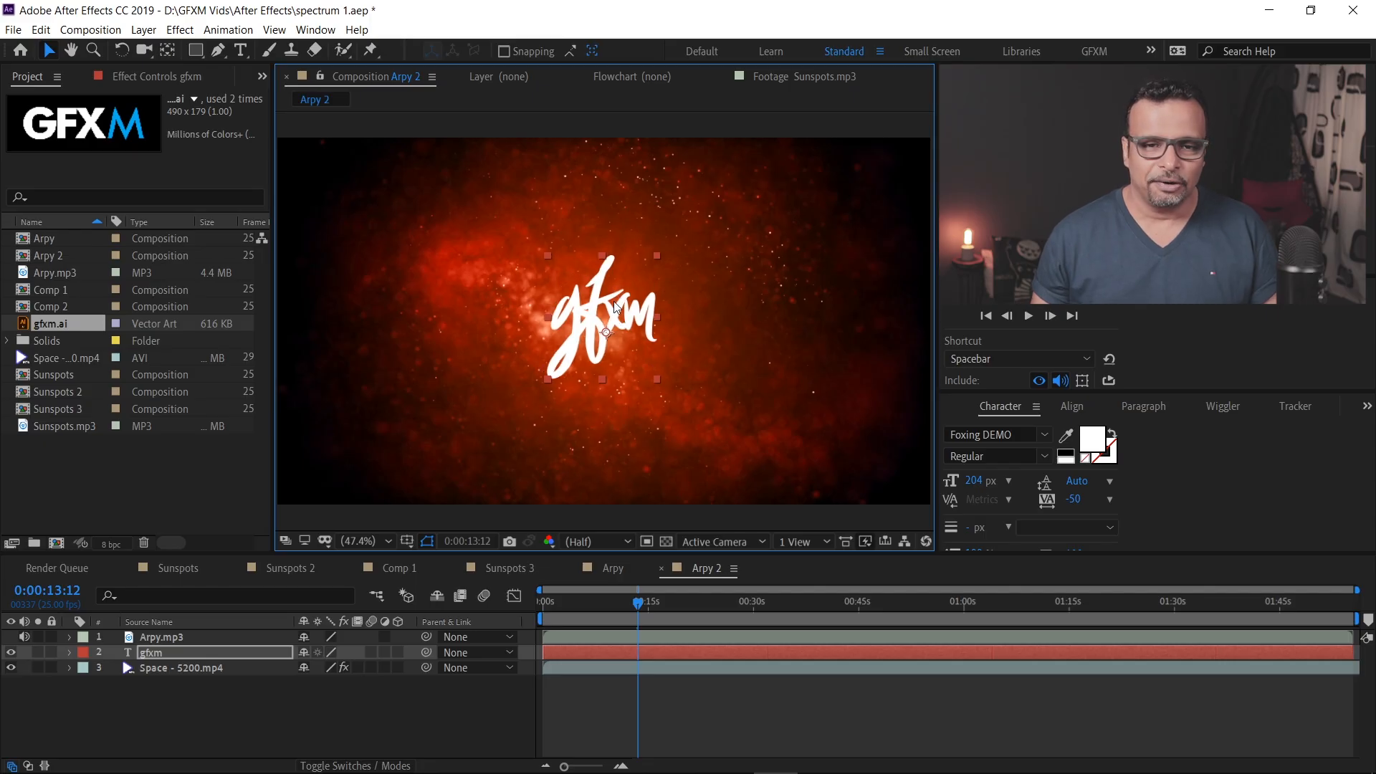
left_click(1024, 435)
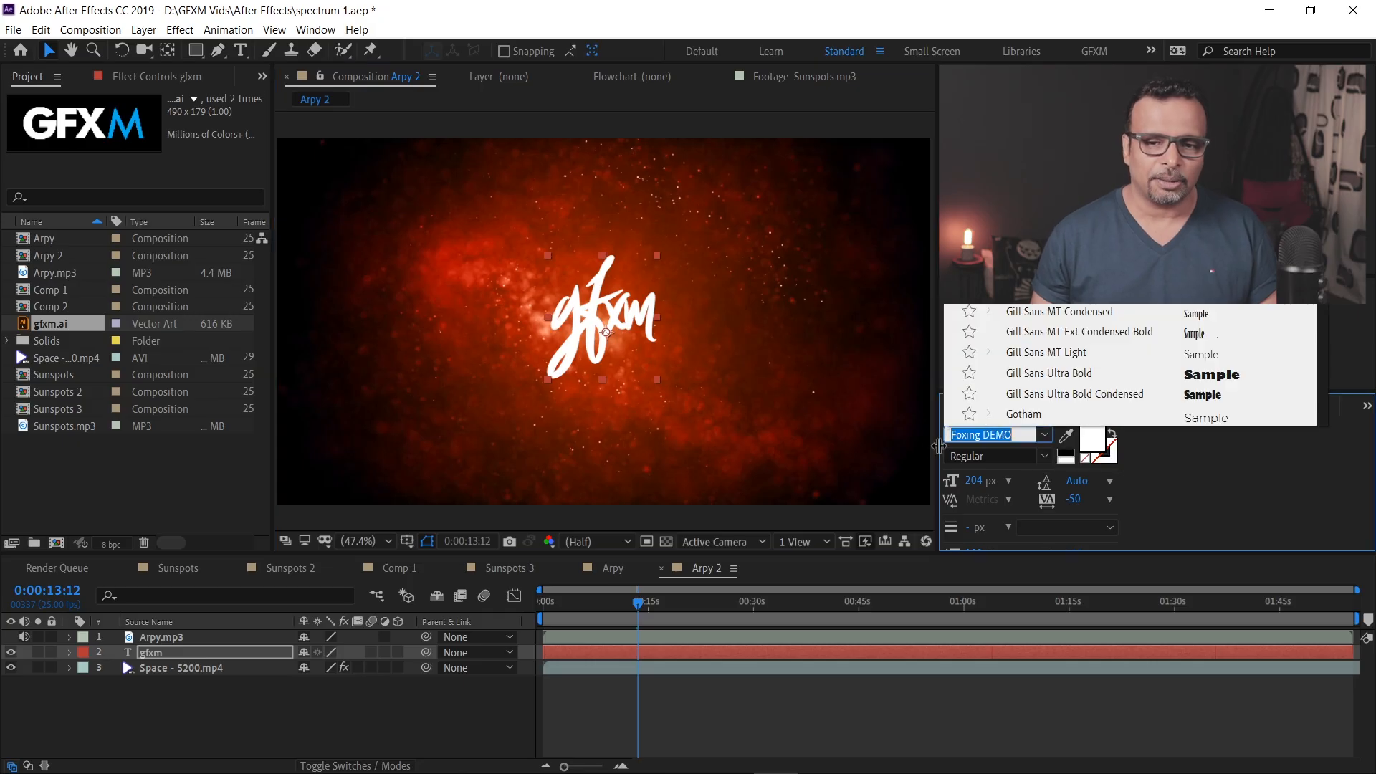
left_click(699, 722)
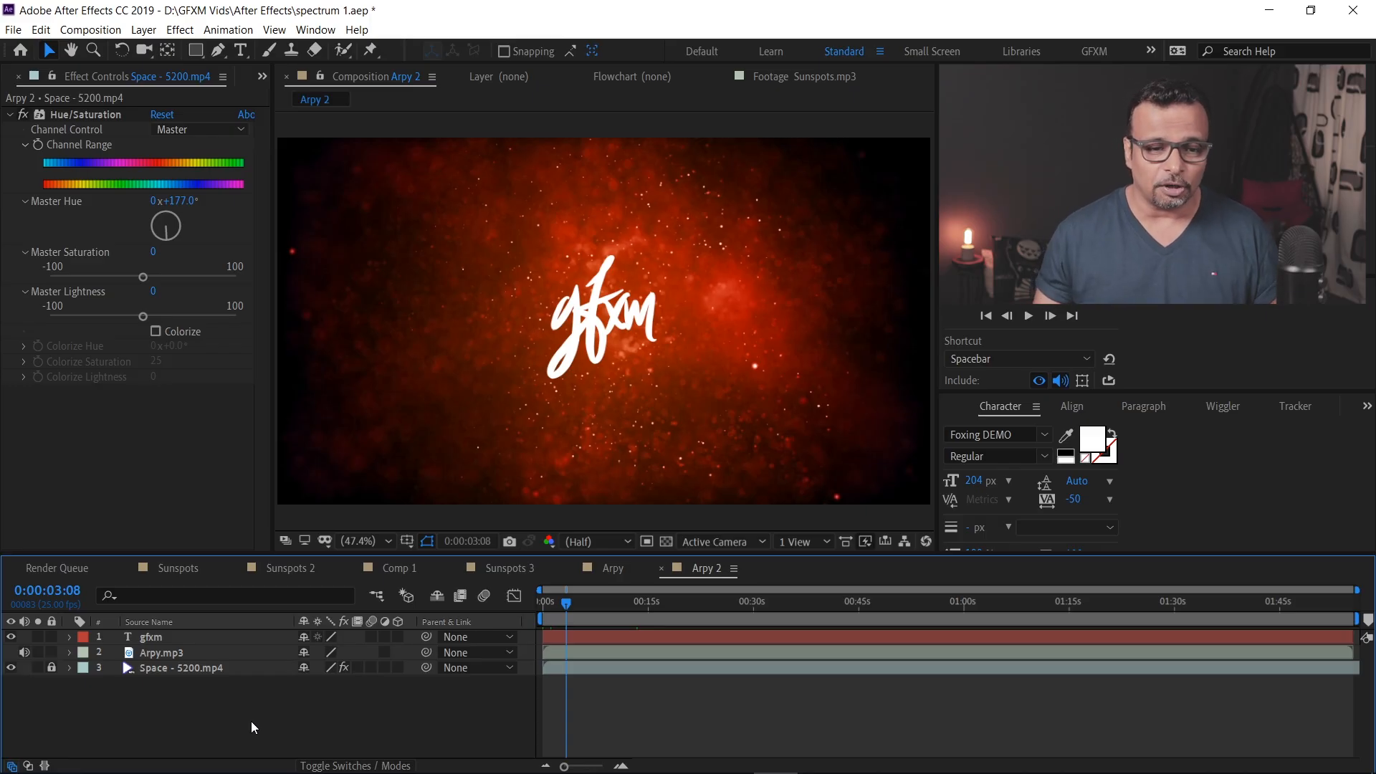
Convert the audio of the Arpy.mp3 layer to keyframes with the Keyframe Assistant
left_click(149, 654)
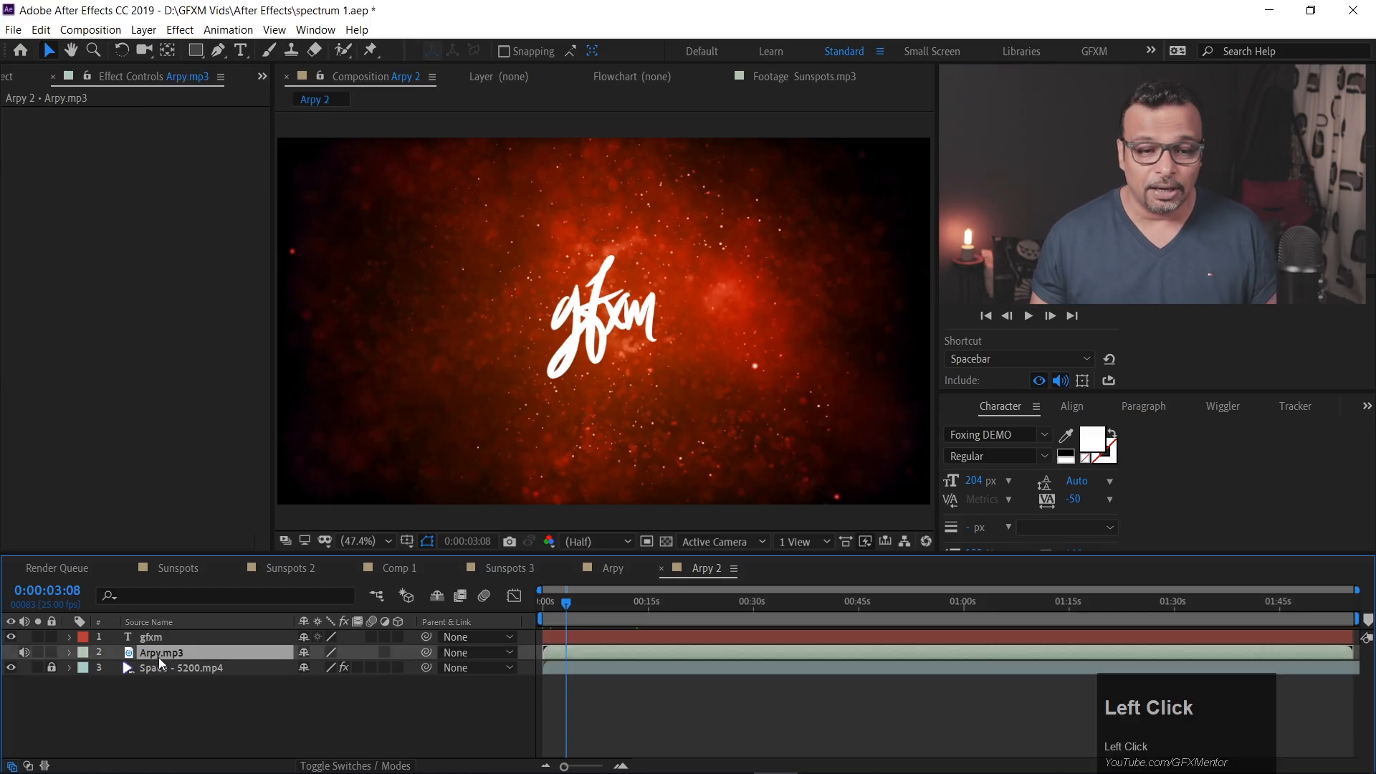
right_click(157, 652)
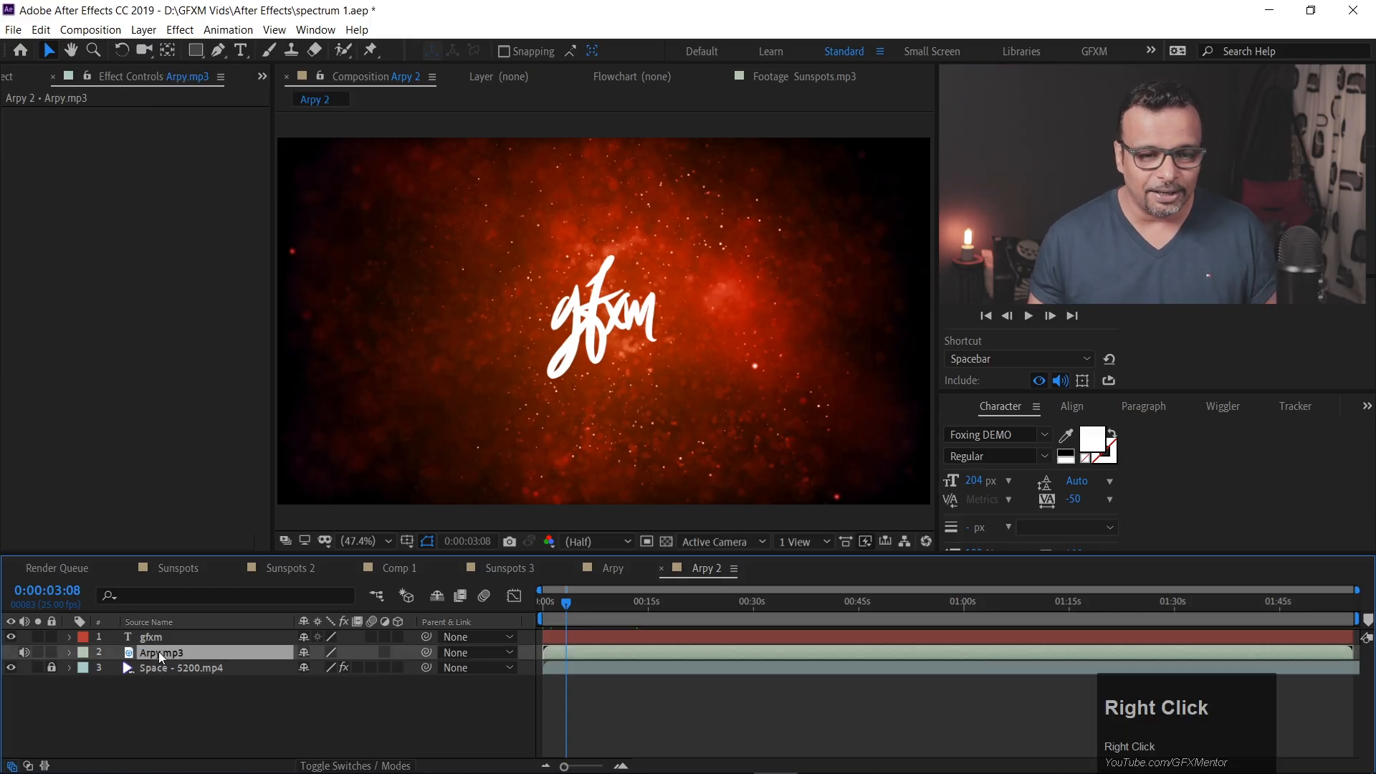
mouse_move(222, 476)
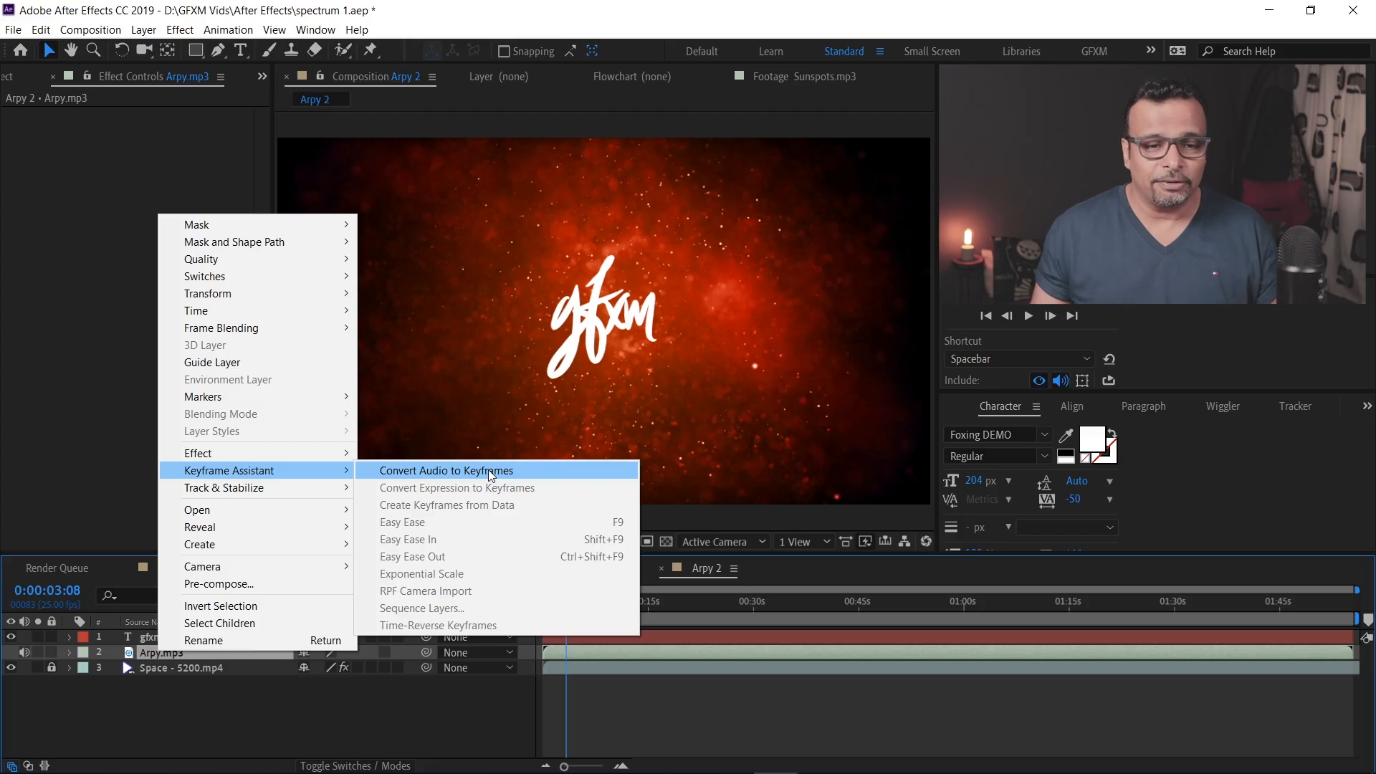
left_click(427, 472)
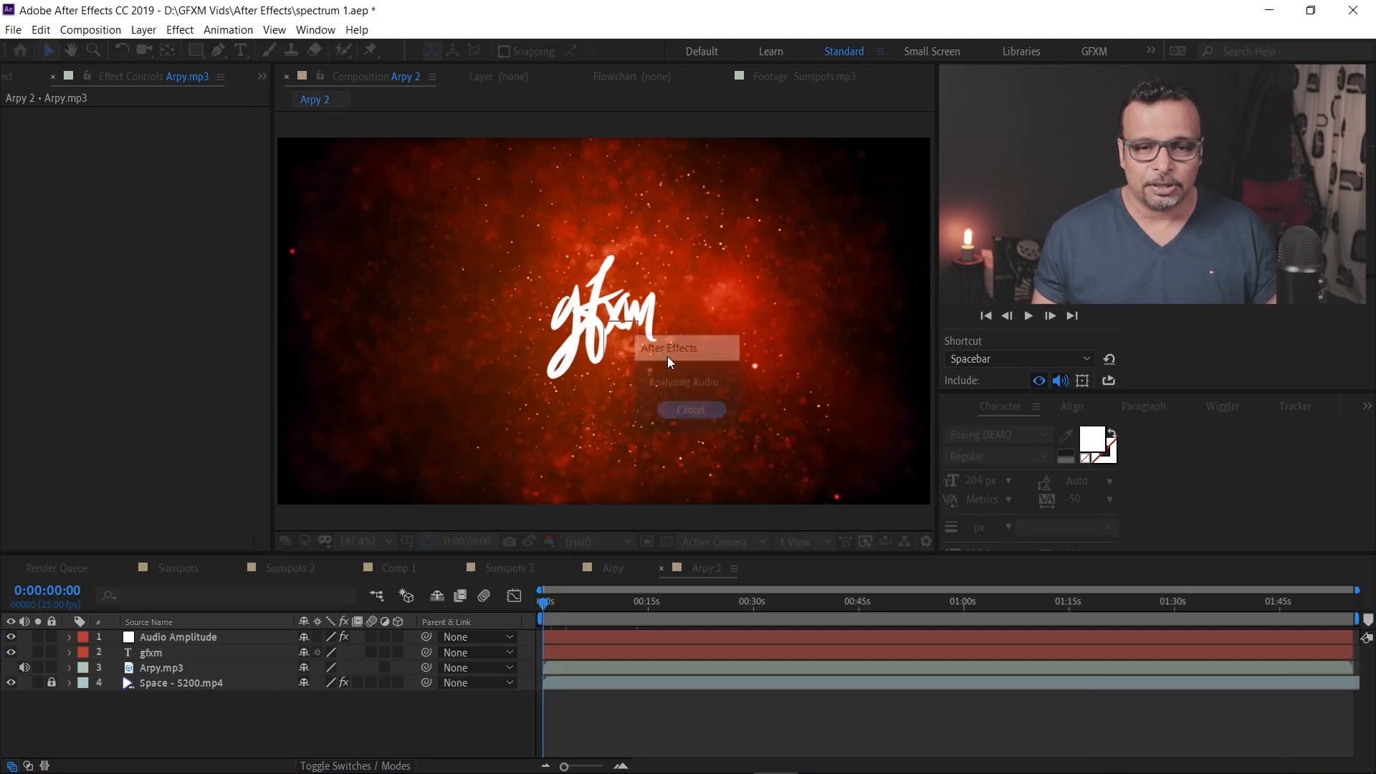
Reveal the Audio Amplitude layer's keyframed properties and delete its Left Channel and Right Channel effects
left_click(168, 635)
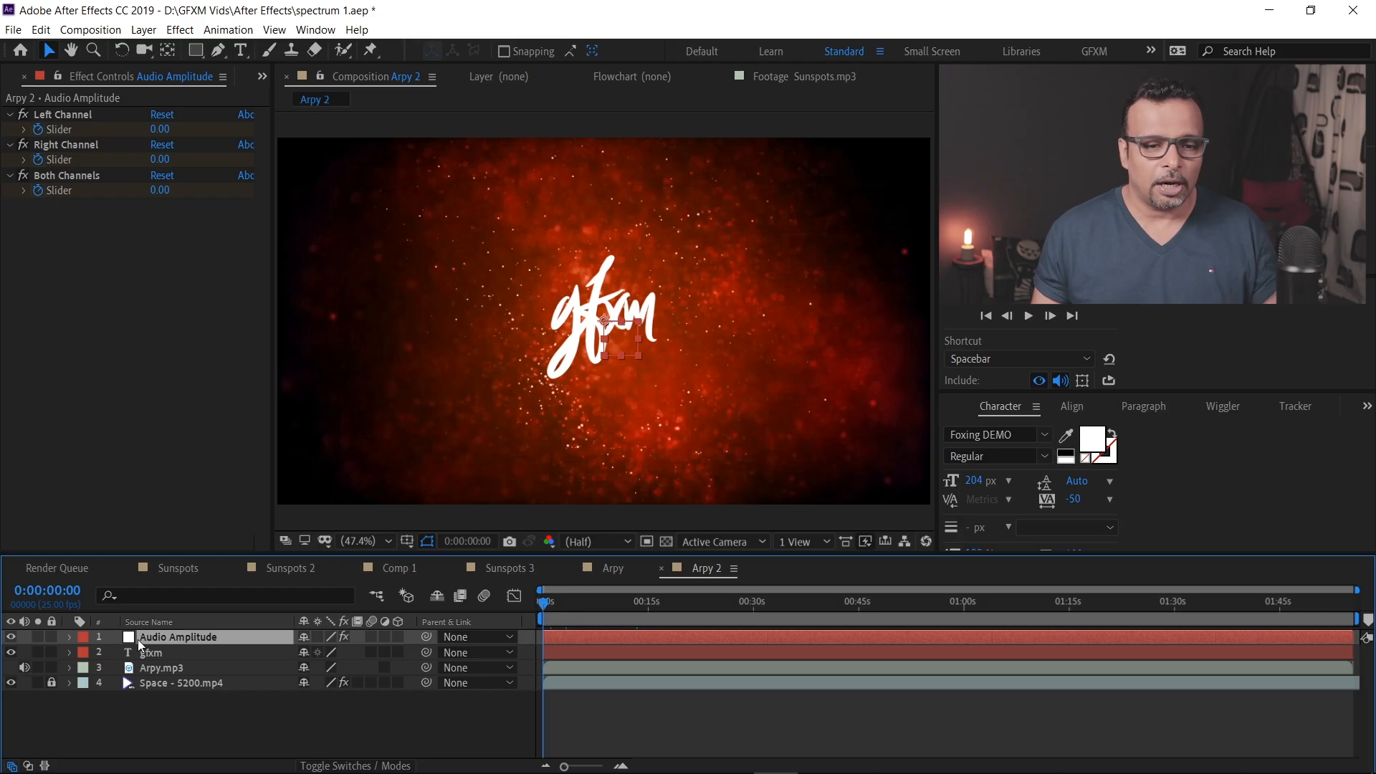
key("u")
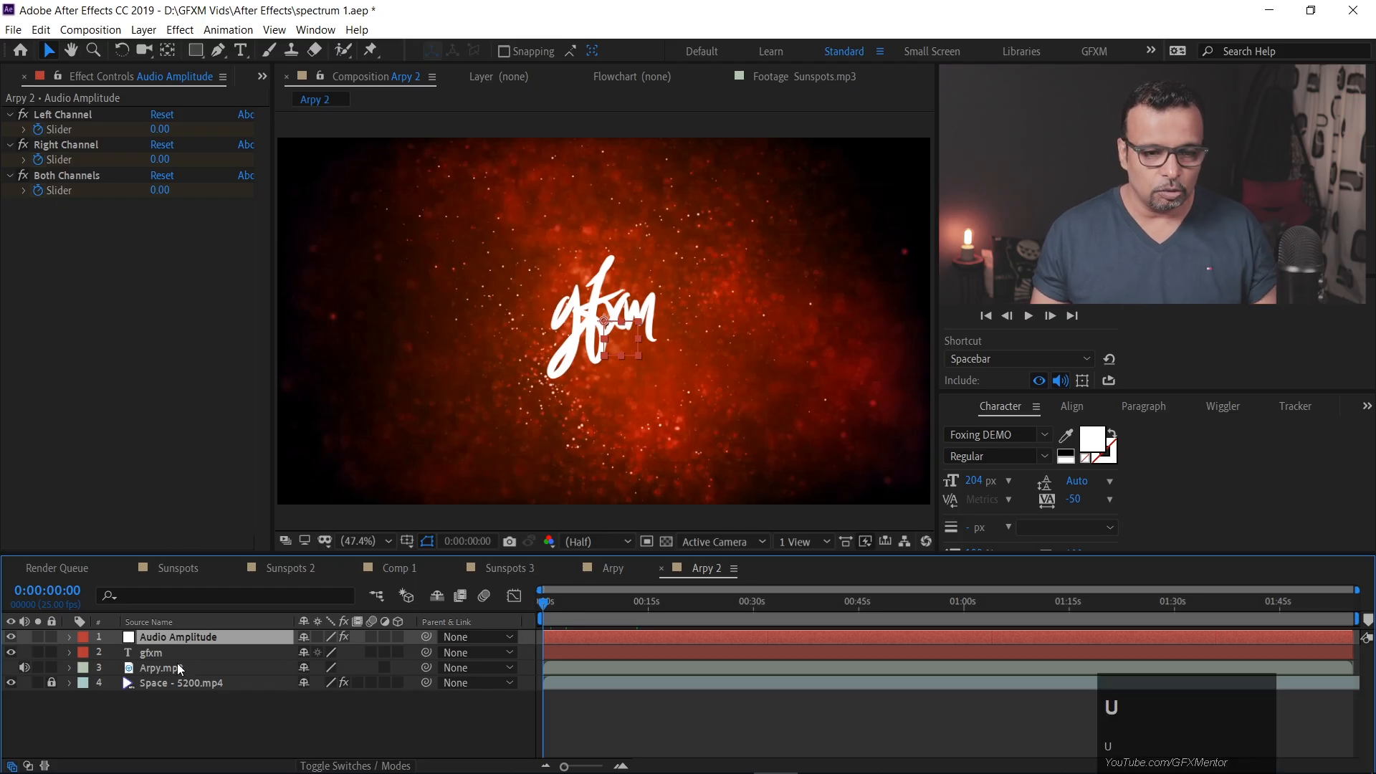
left_click(157, 654)
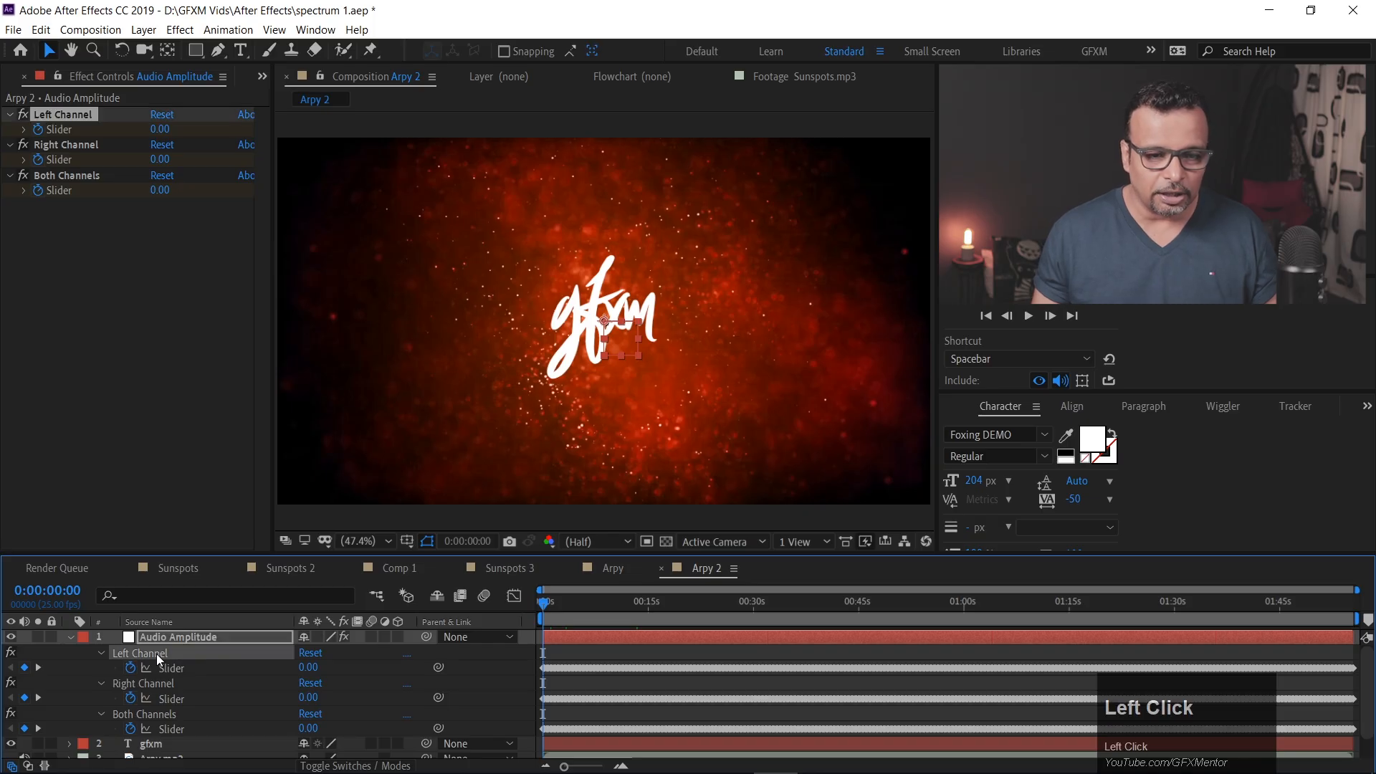
key("BackSpace")
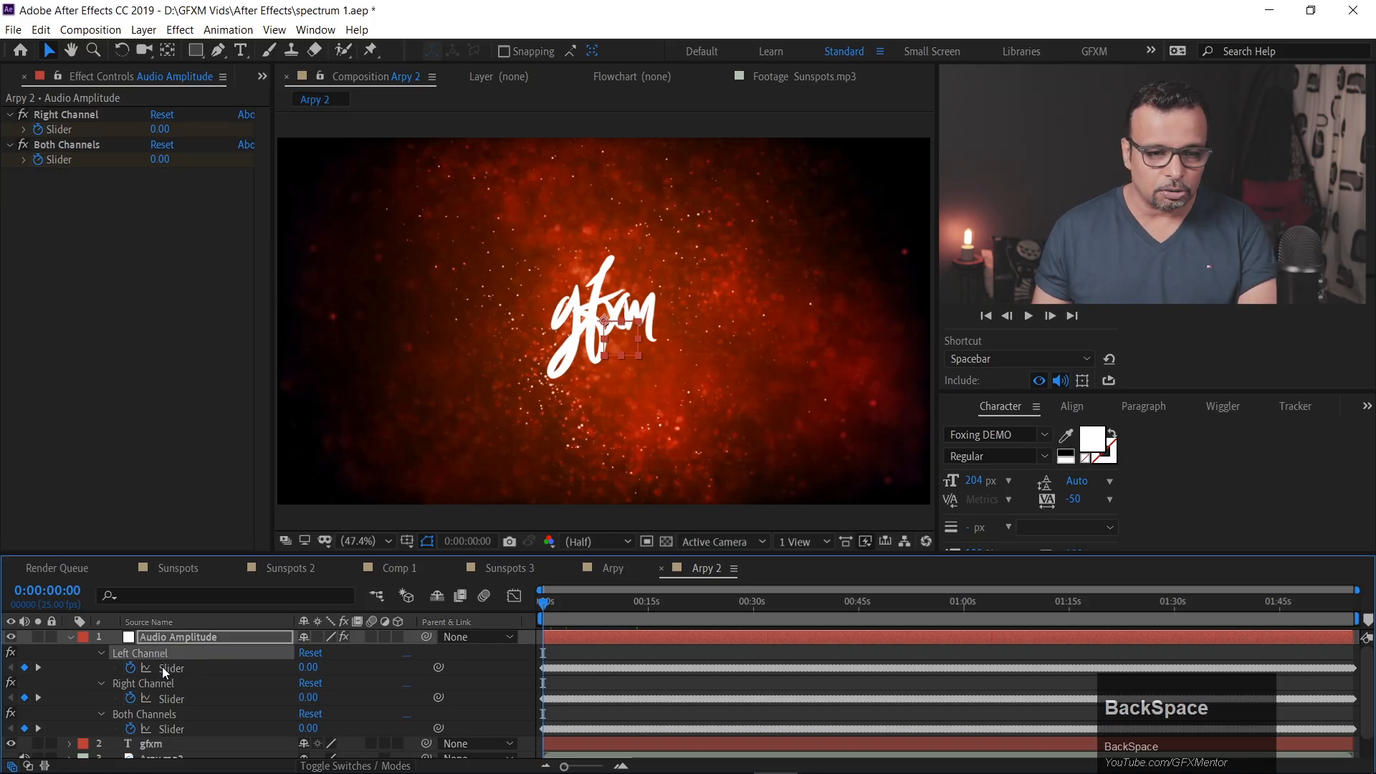
left_click(162, 651)
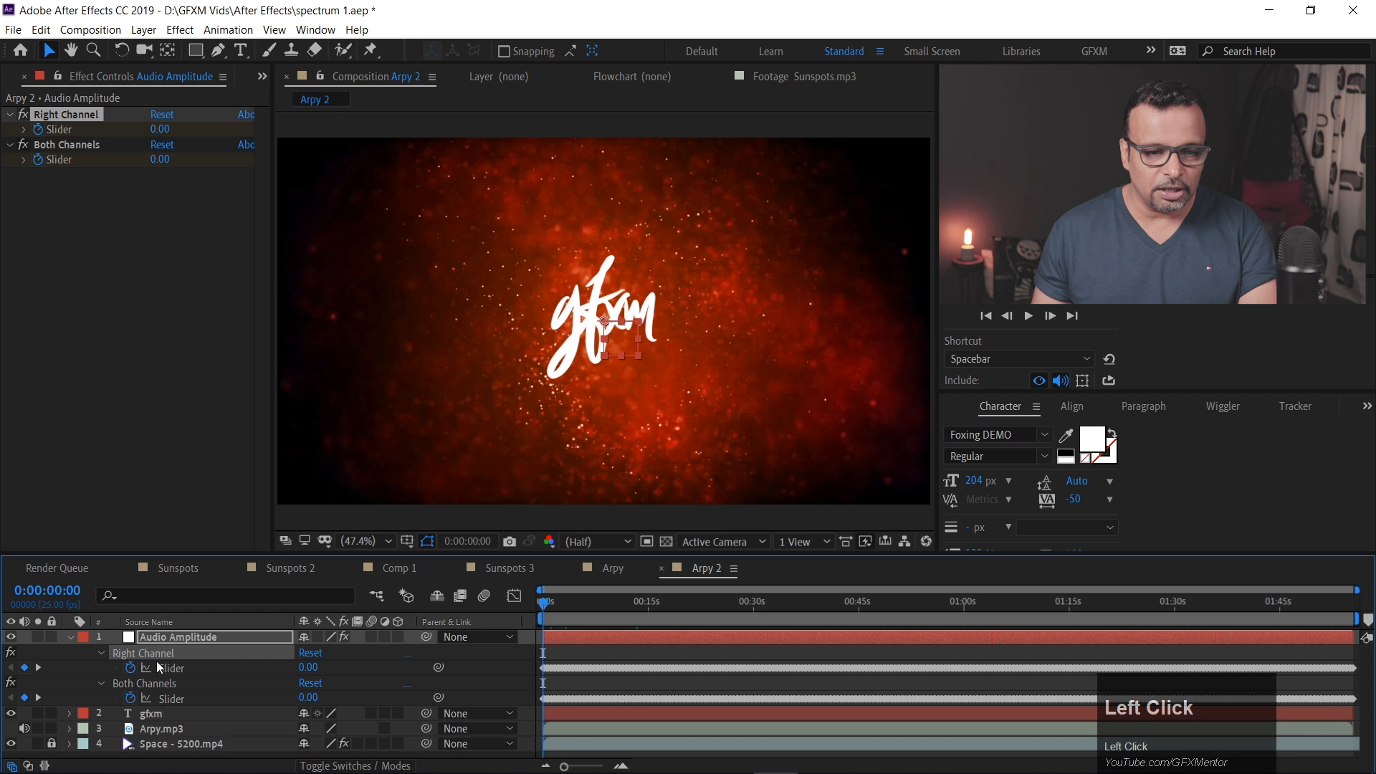
key("BackSpace")
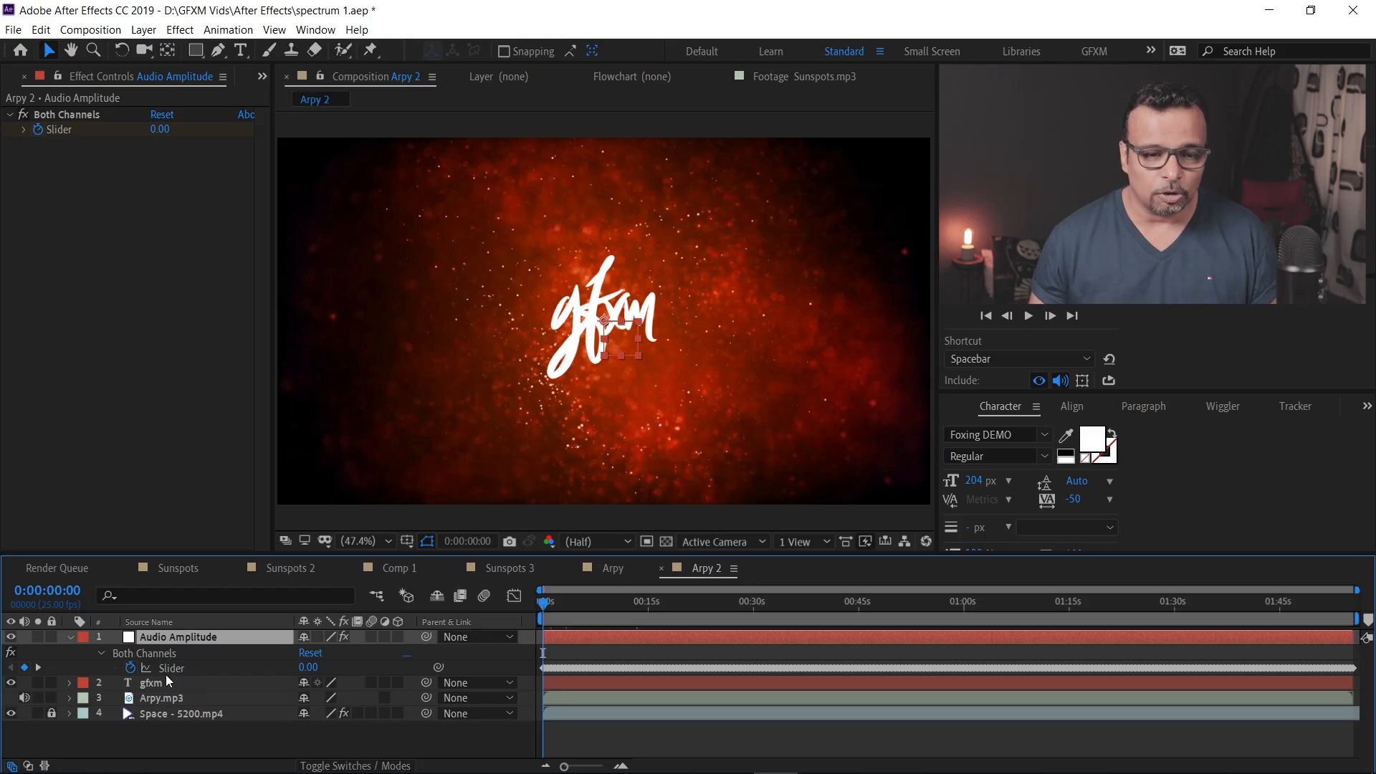
Examine the Both Channels slider's keyframes in the graph editor
left_click(171, 668)
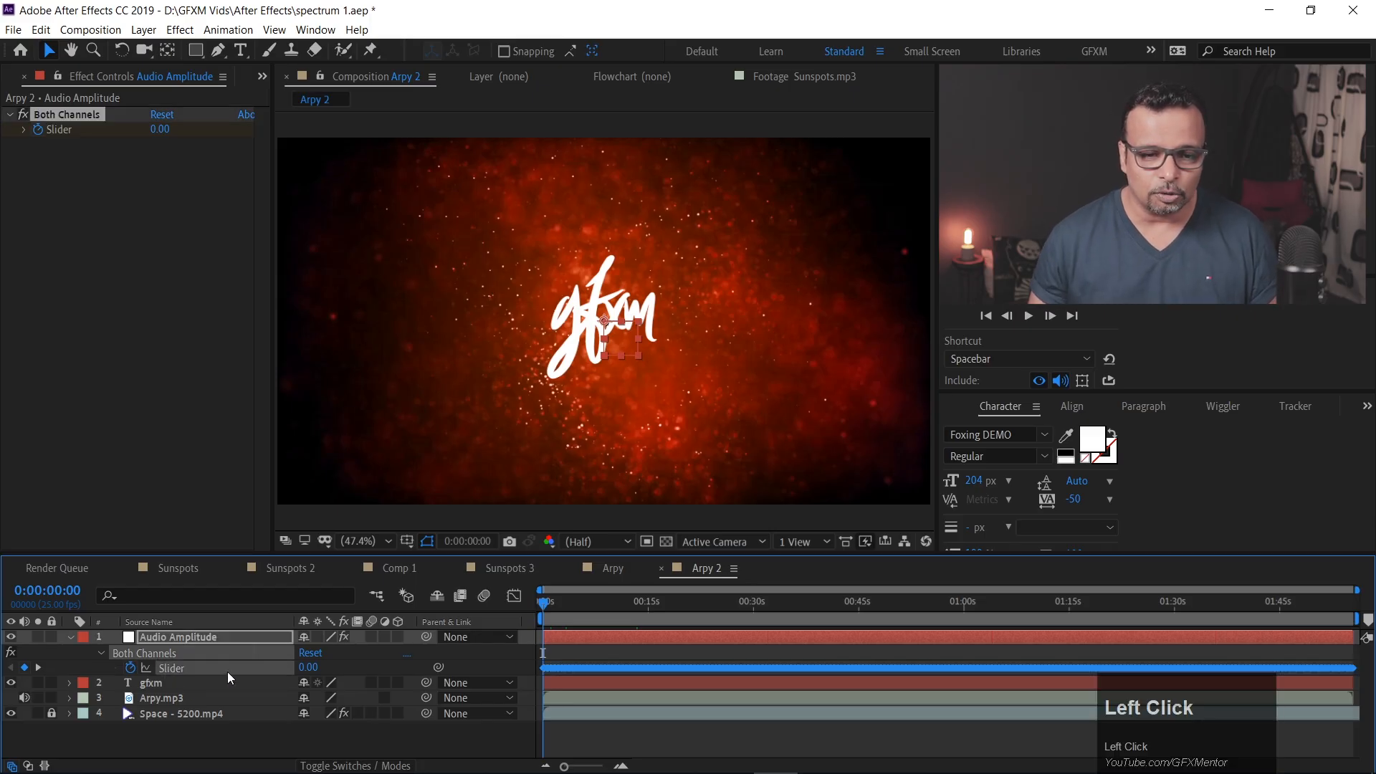
left_click(511, 599)
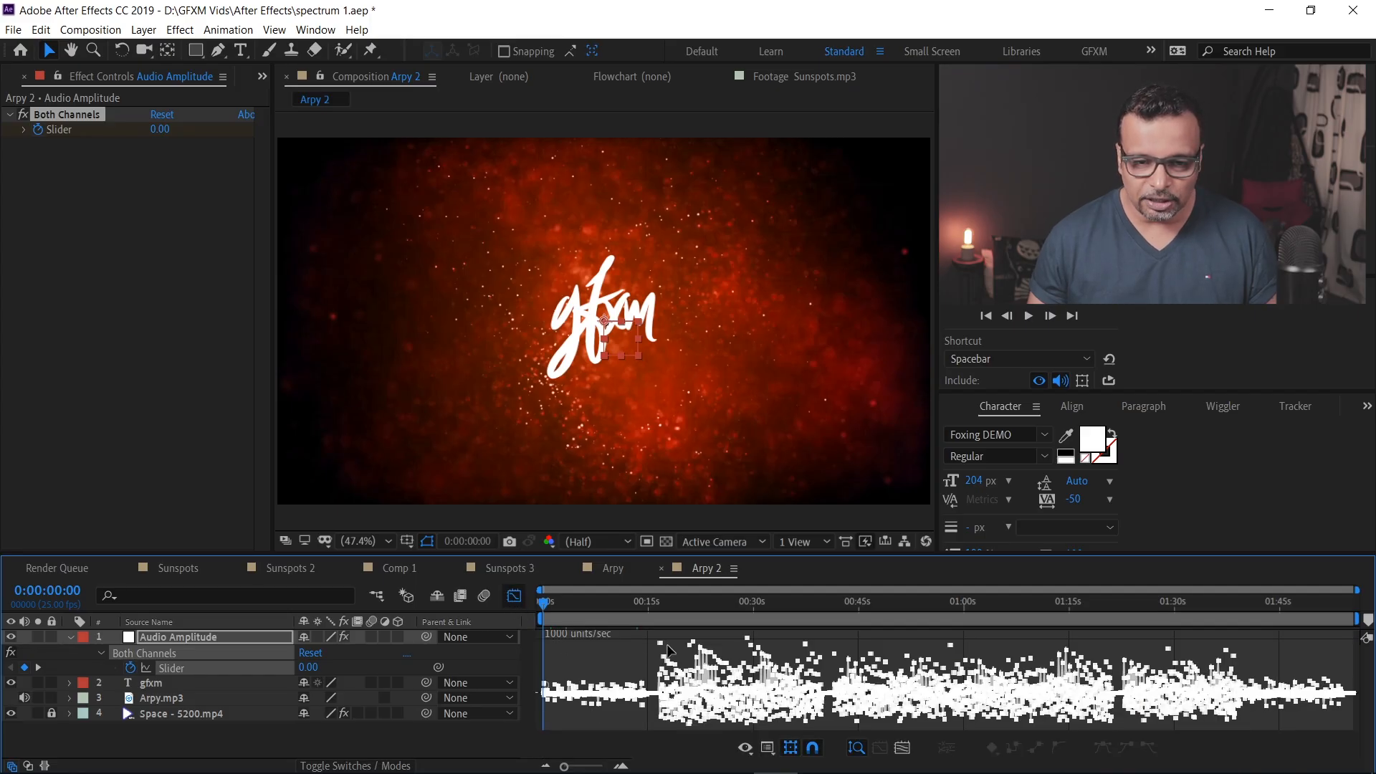
scroll(690, 703, "up", 1)
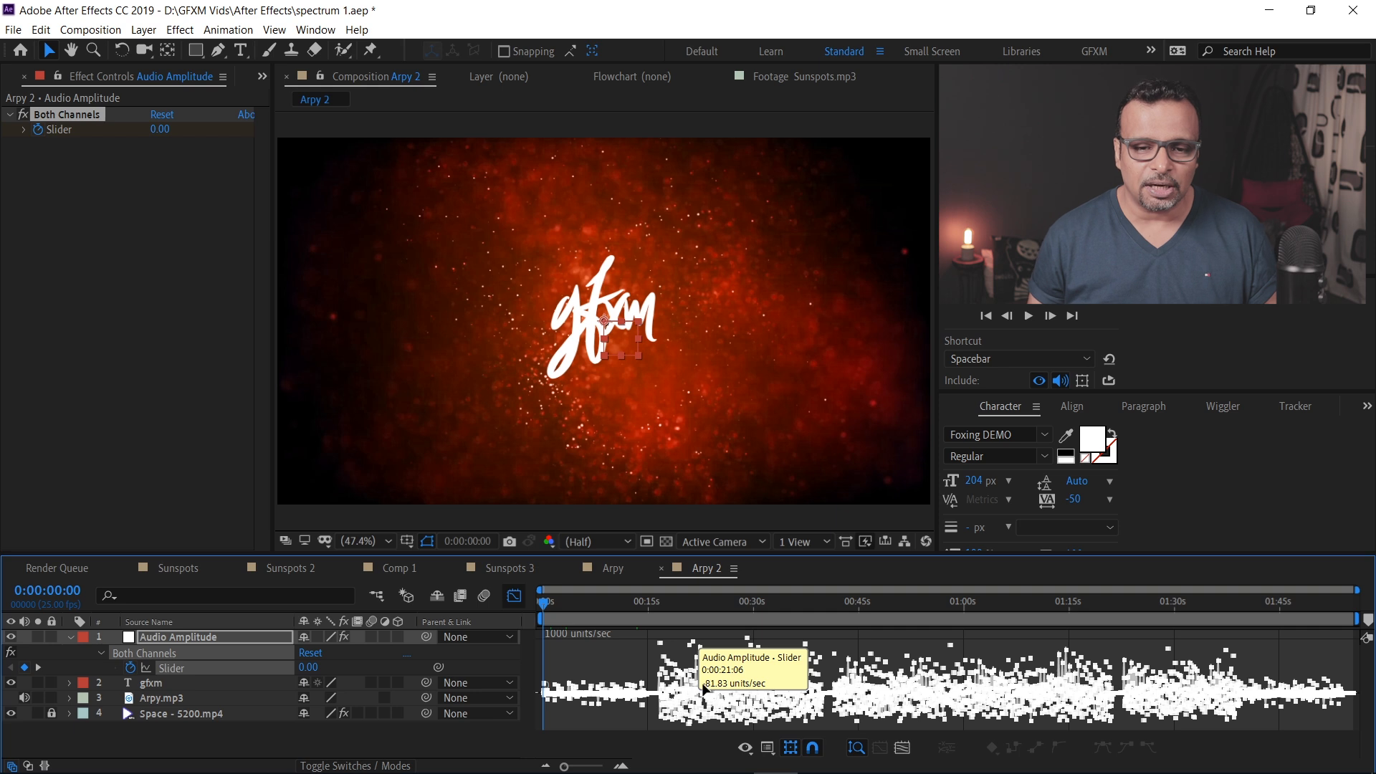
scroll(666, 675, "up", 1)
Add an expression to the gfxm layer's Scale that links it to the Audio Amplitude layer's Both Channels Slider
left_click(190, 686)
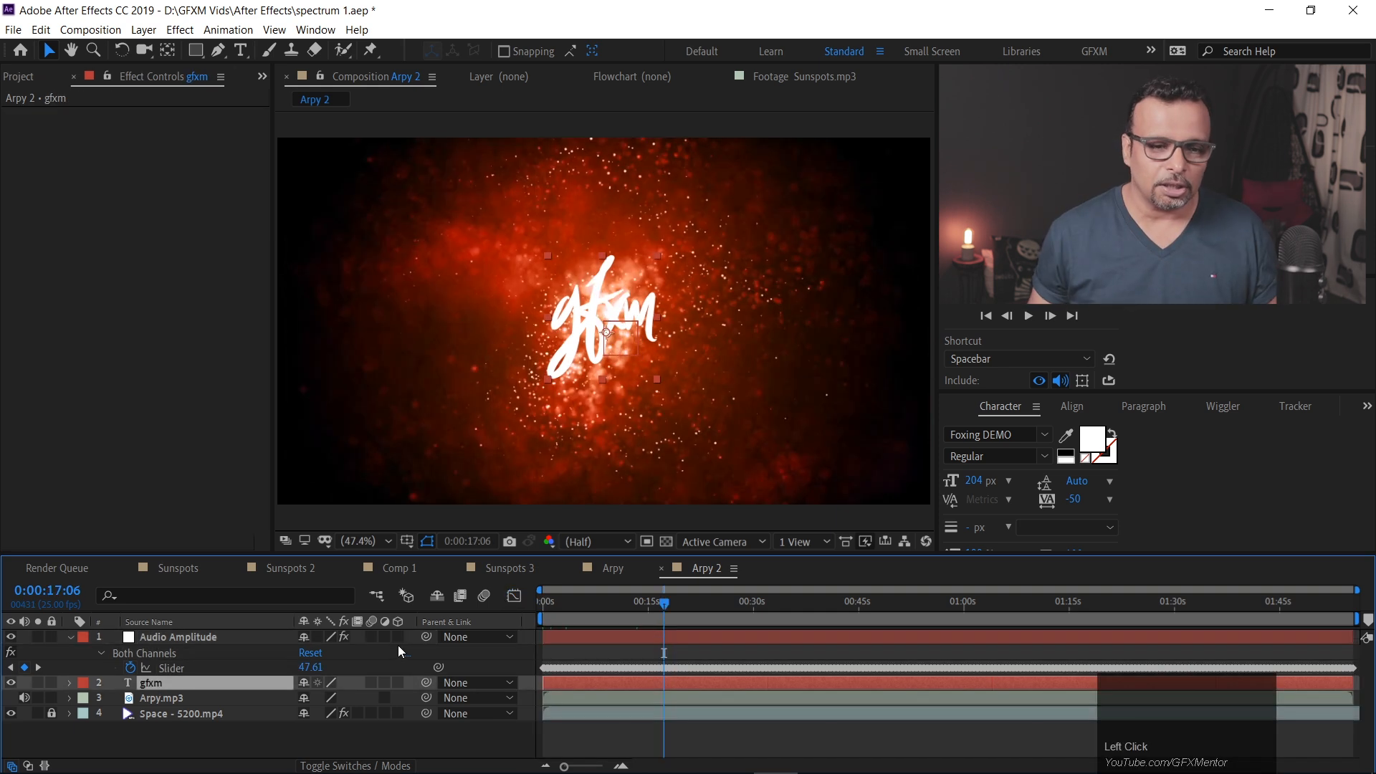
left_click(69, 682)
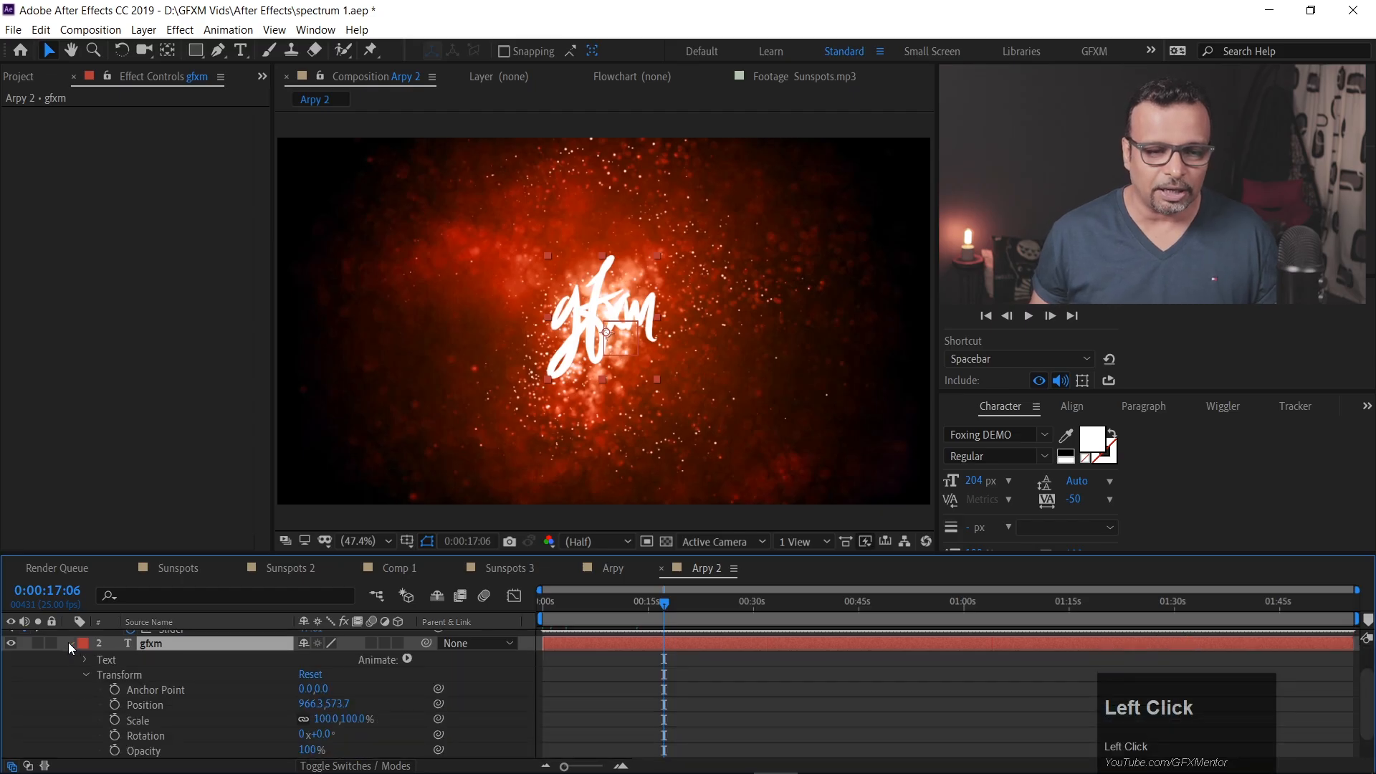
left_click(69, 643)
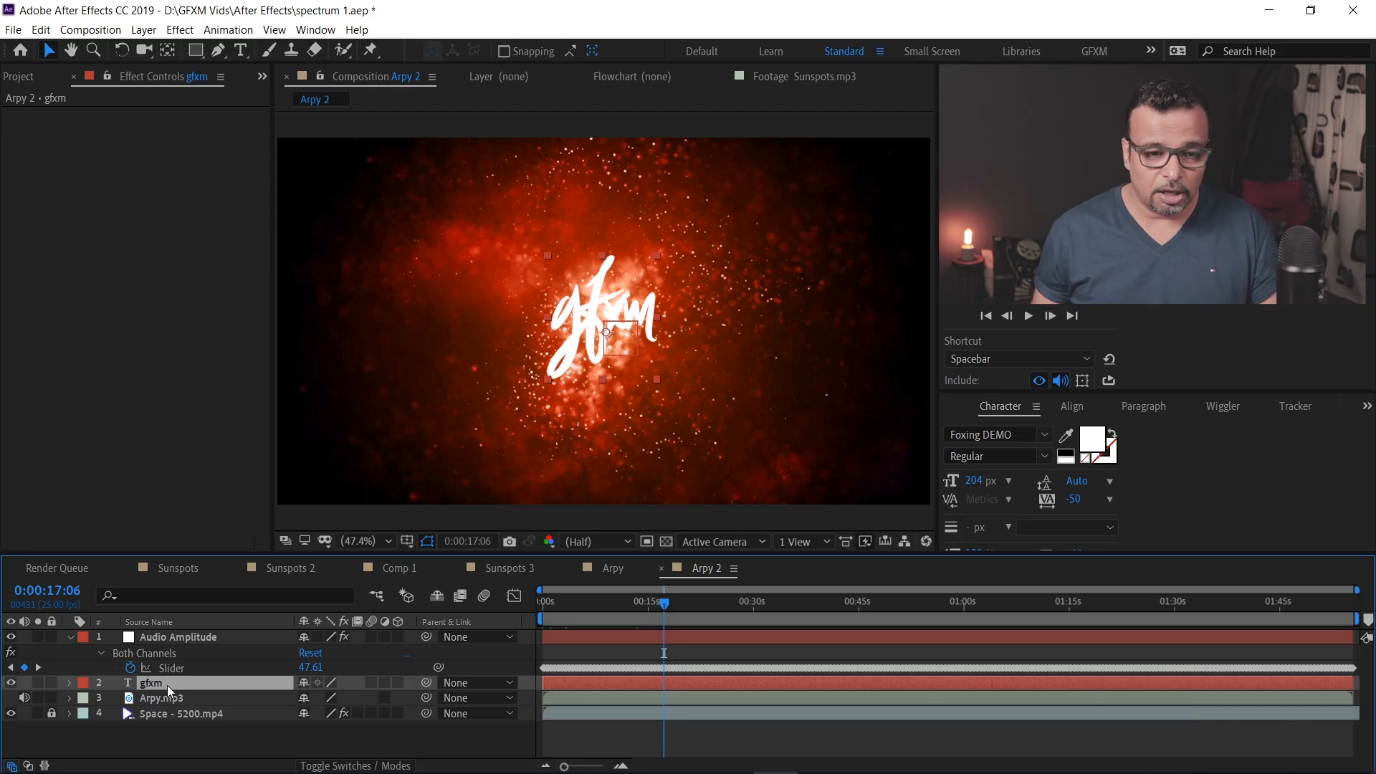
key("s")
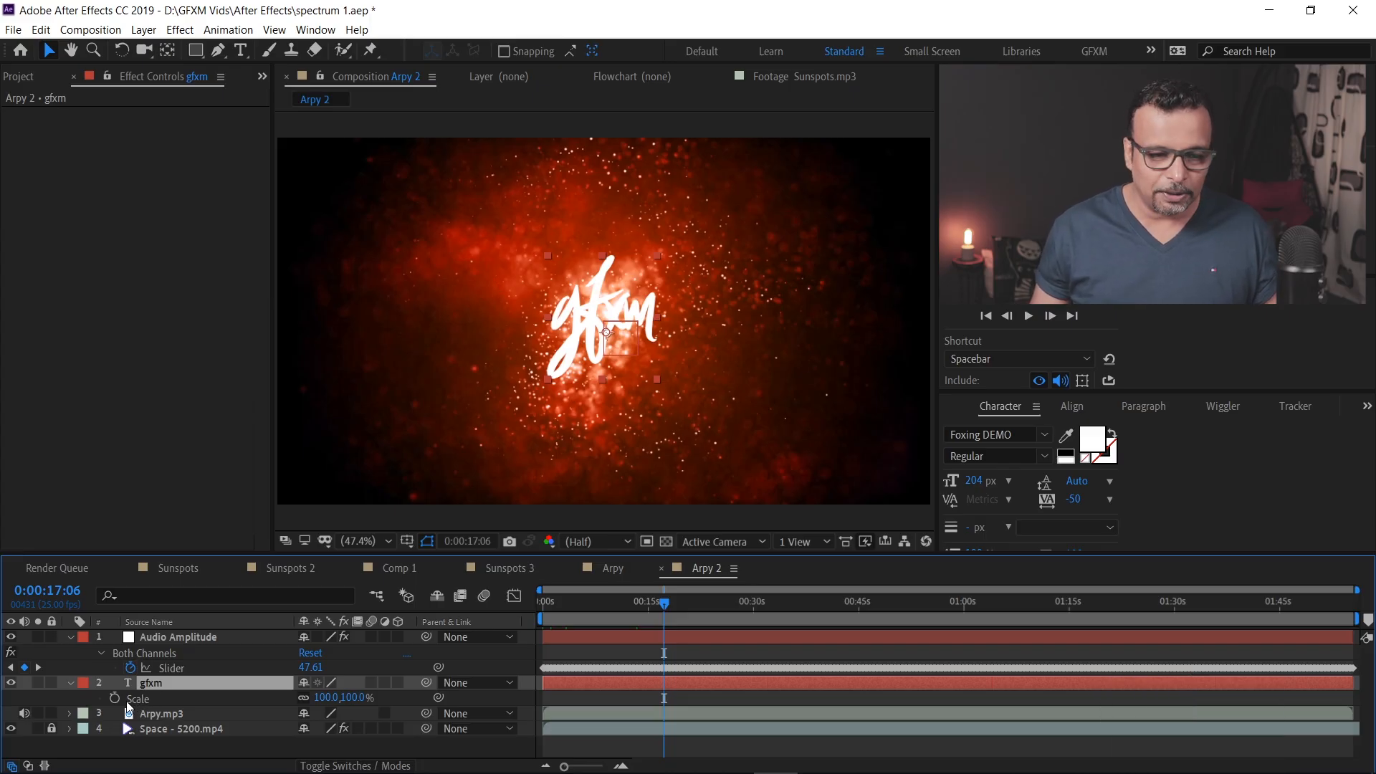
key("alt")
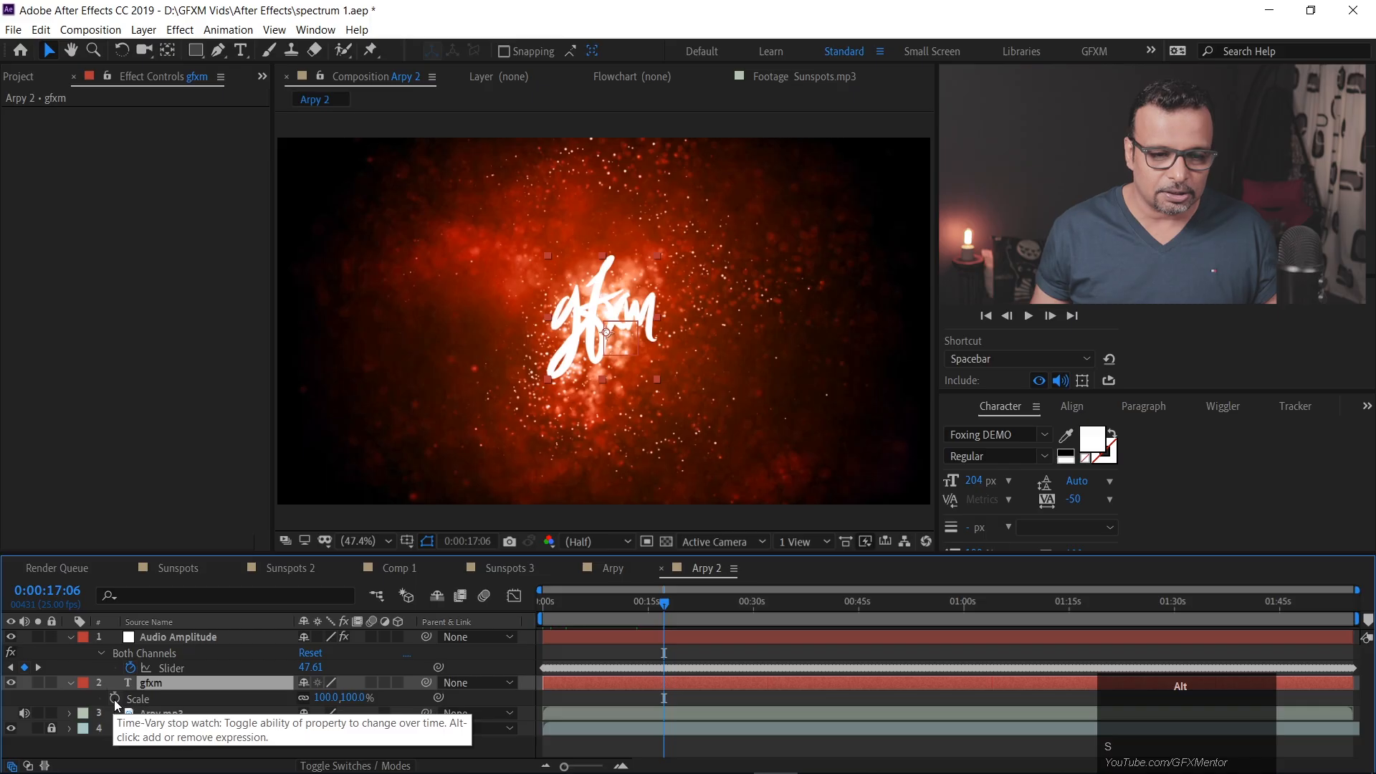
left_click(114, 699, "alt")
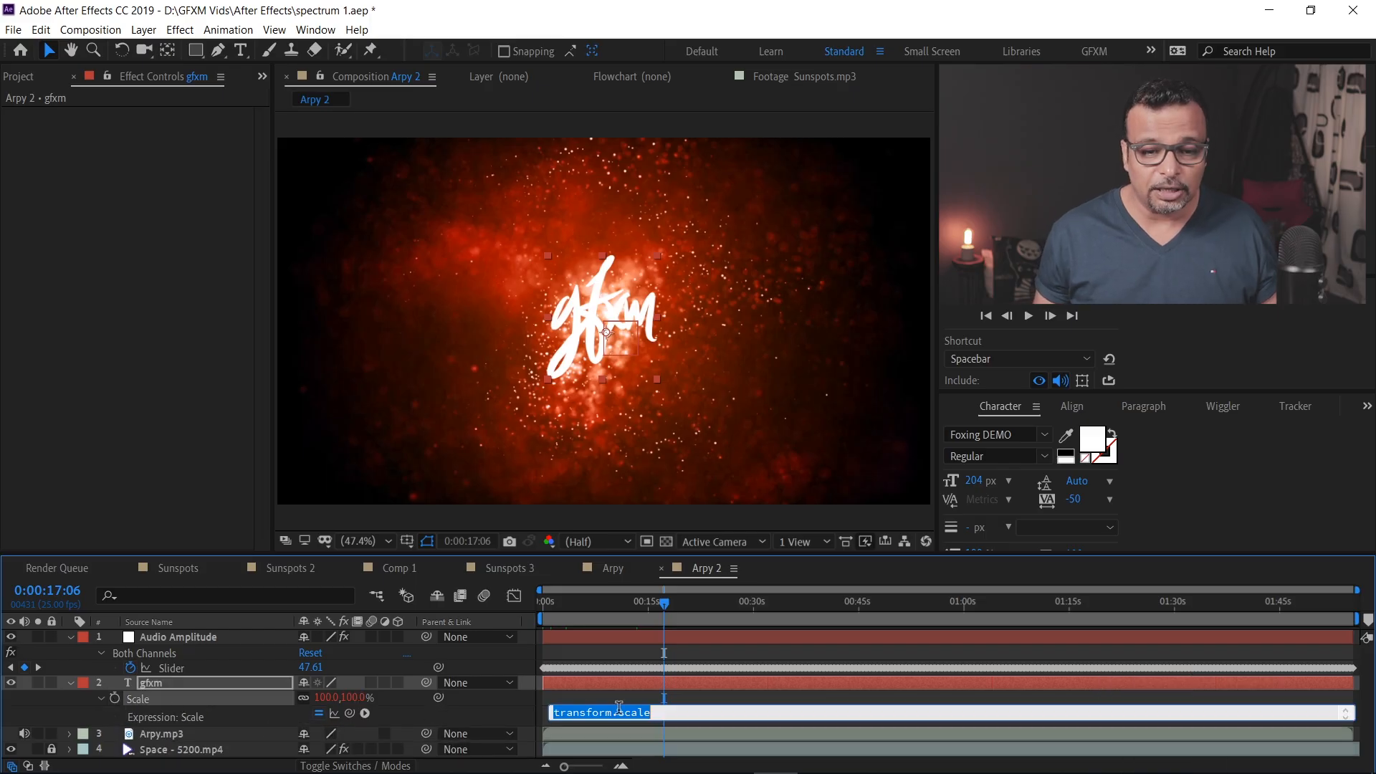
left_click(654, 712)
left_click_drag(654, 711, 563, 709)
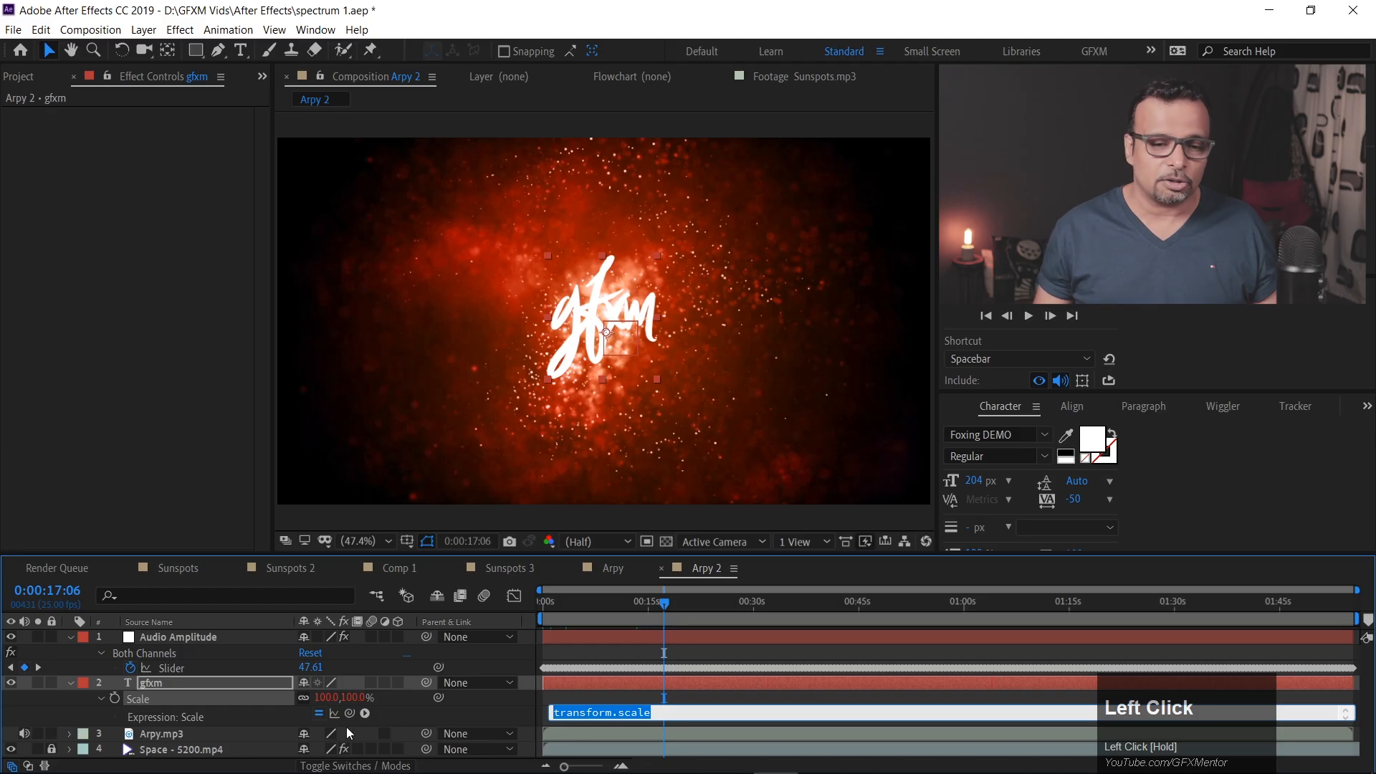
left_click_drag(350, 712, 173, 670)
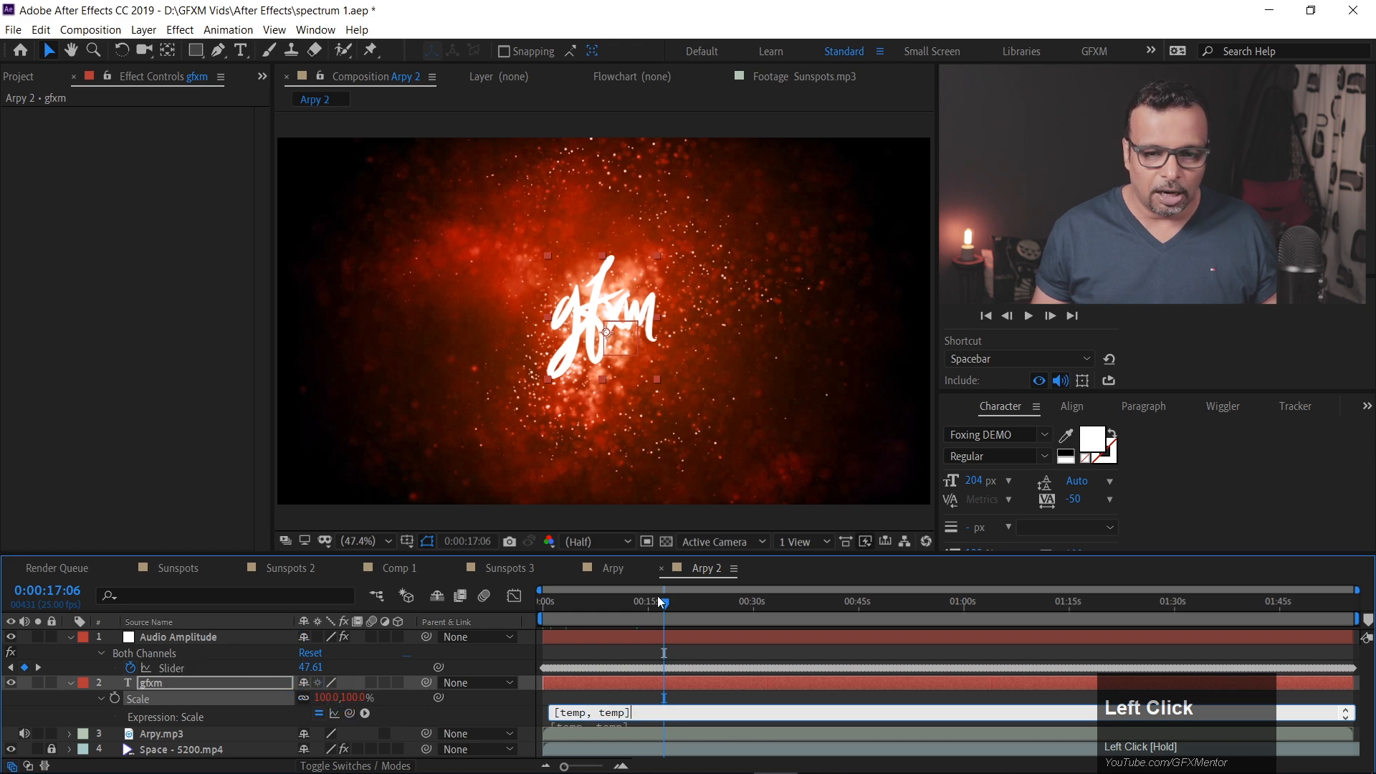
left_click(633, 608)
Preview the audio-driven scaling of the gfxm text from about 5 seconds and again from about 34 seconds
left_click_drag(633, 608, 584, 608)
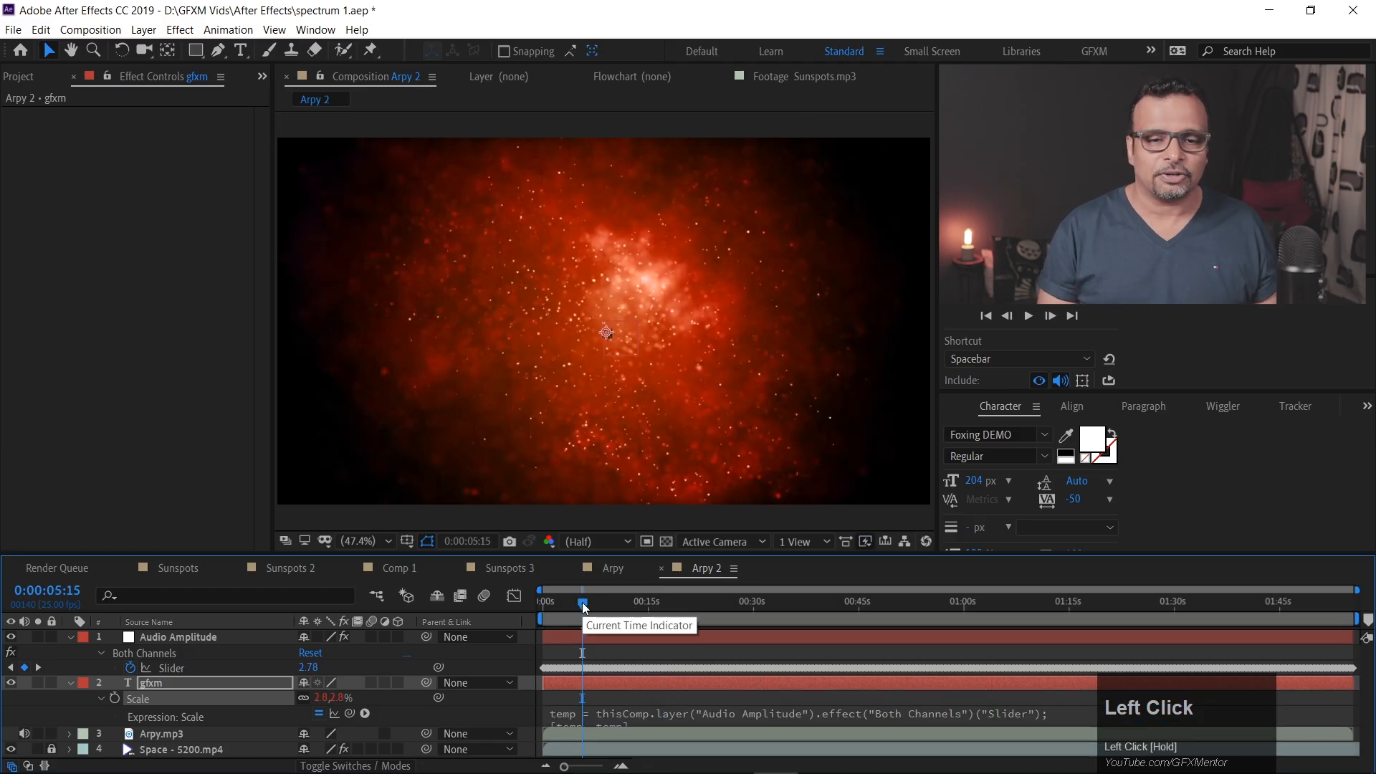
key("space")
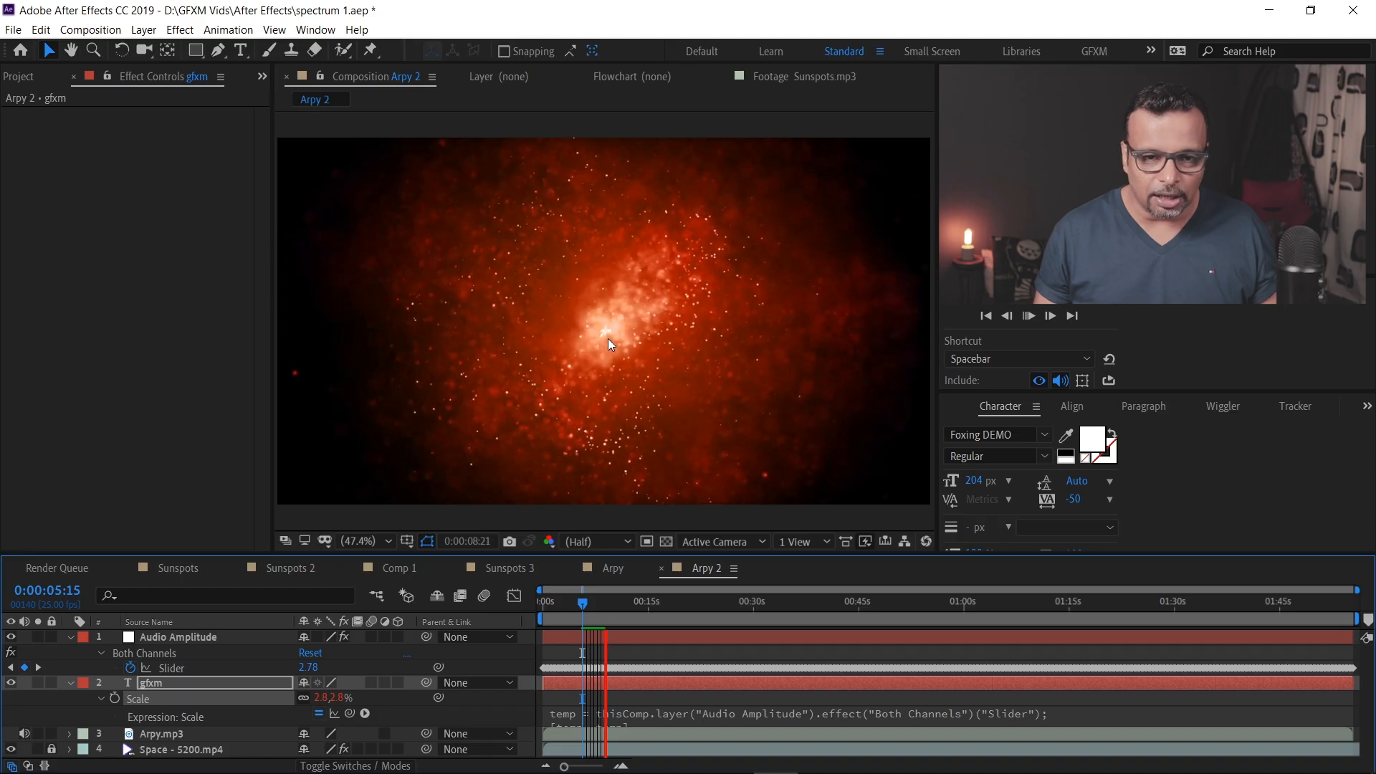
left_click(780, 612)
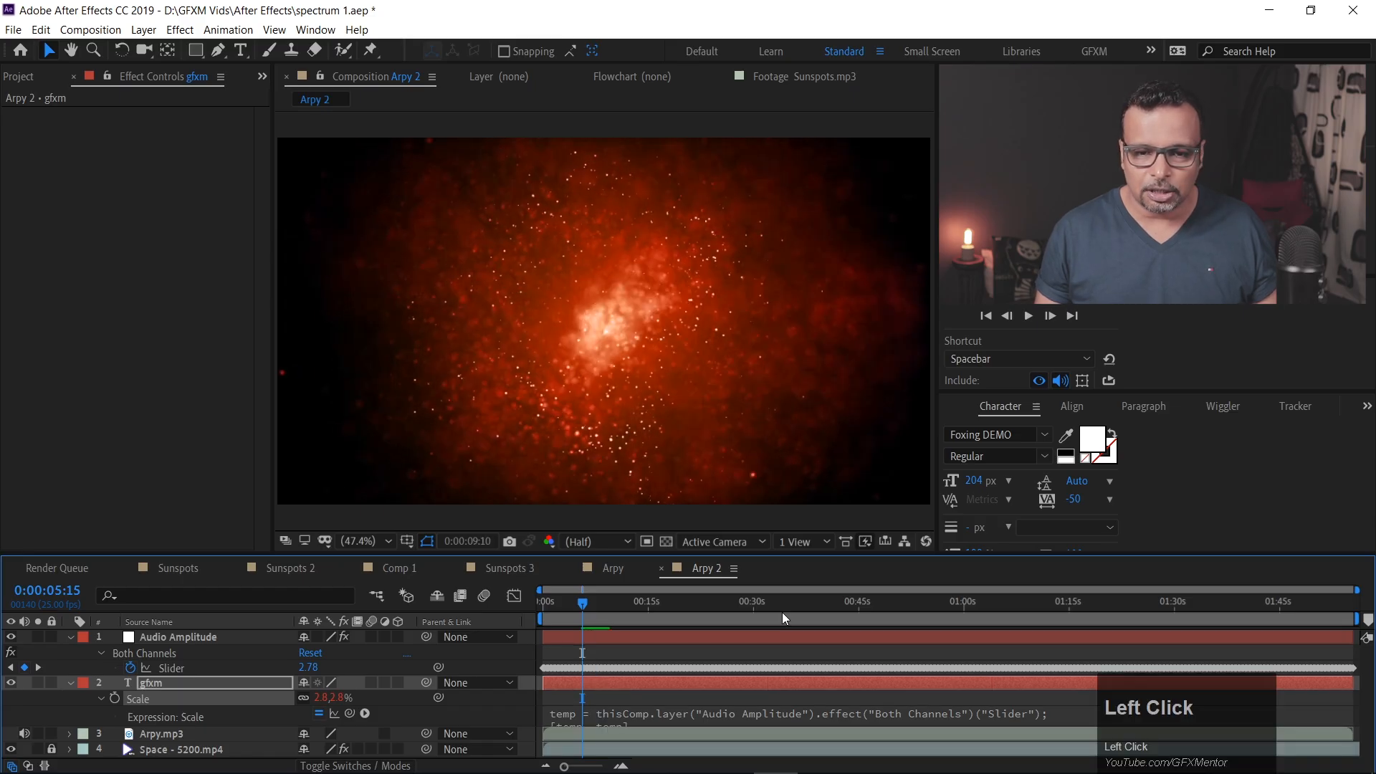
left_click(781, 613)
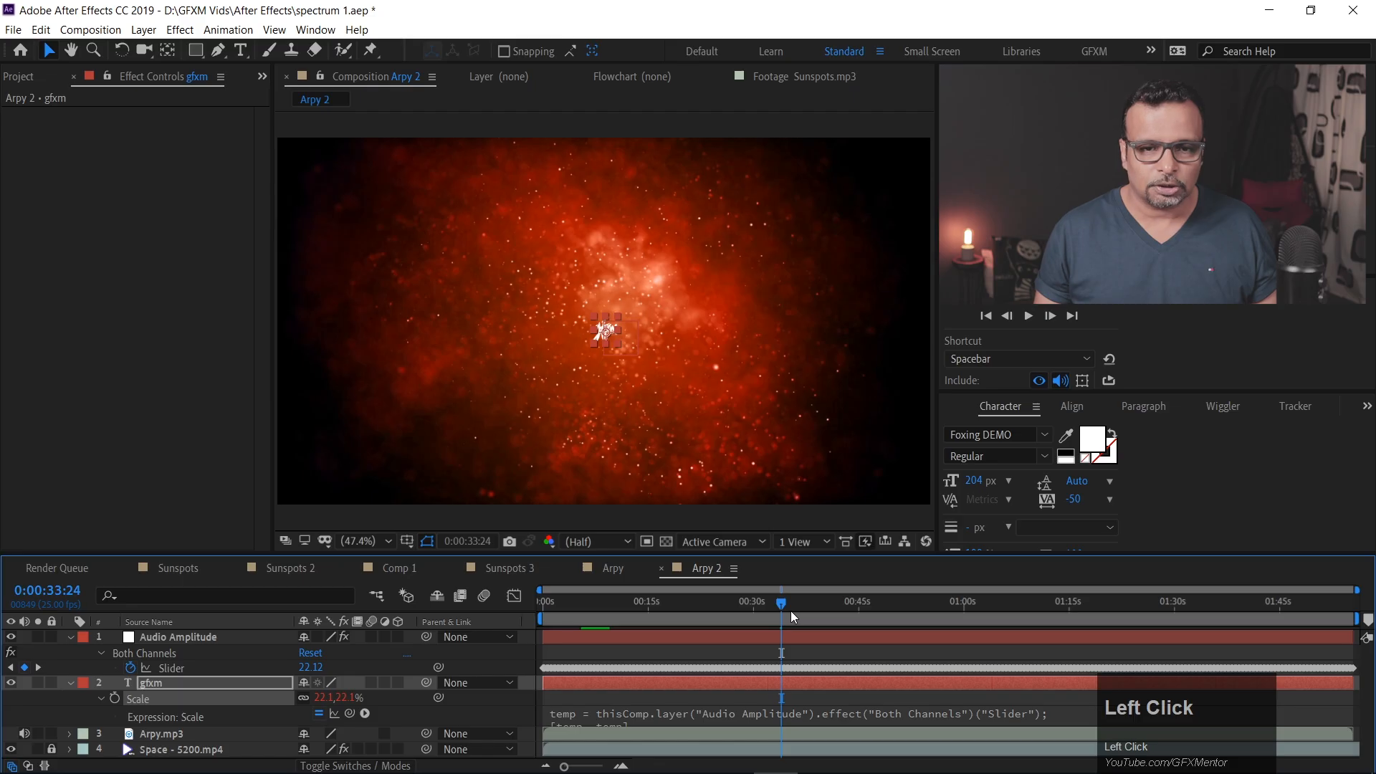
key("space")
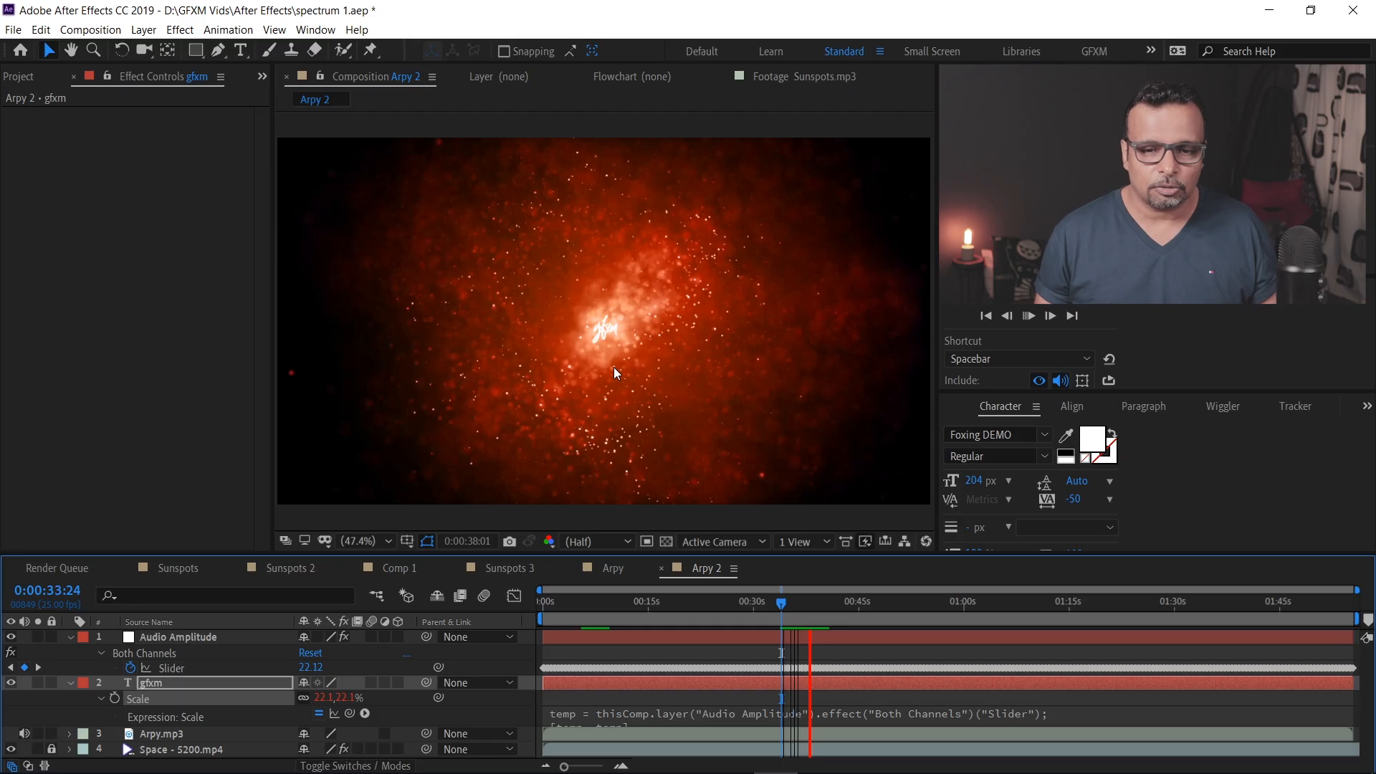
Limit the work area to about 0:34 to 0:43 and play back the text scaling within that section
left_click(797, 605)
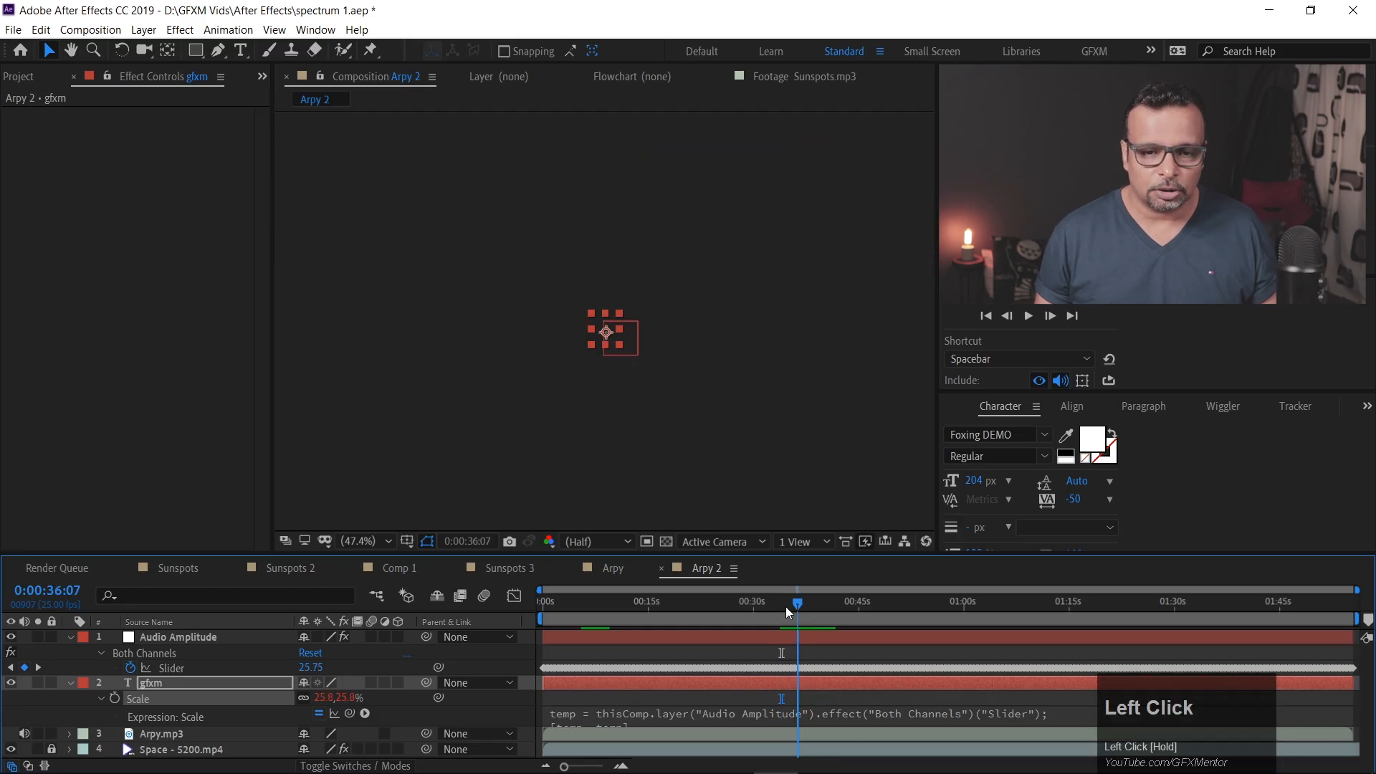
left_click(785, 607)
left_click_drag(547, 622, 781, 615)
key("space")
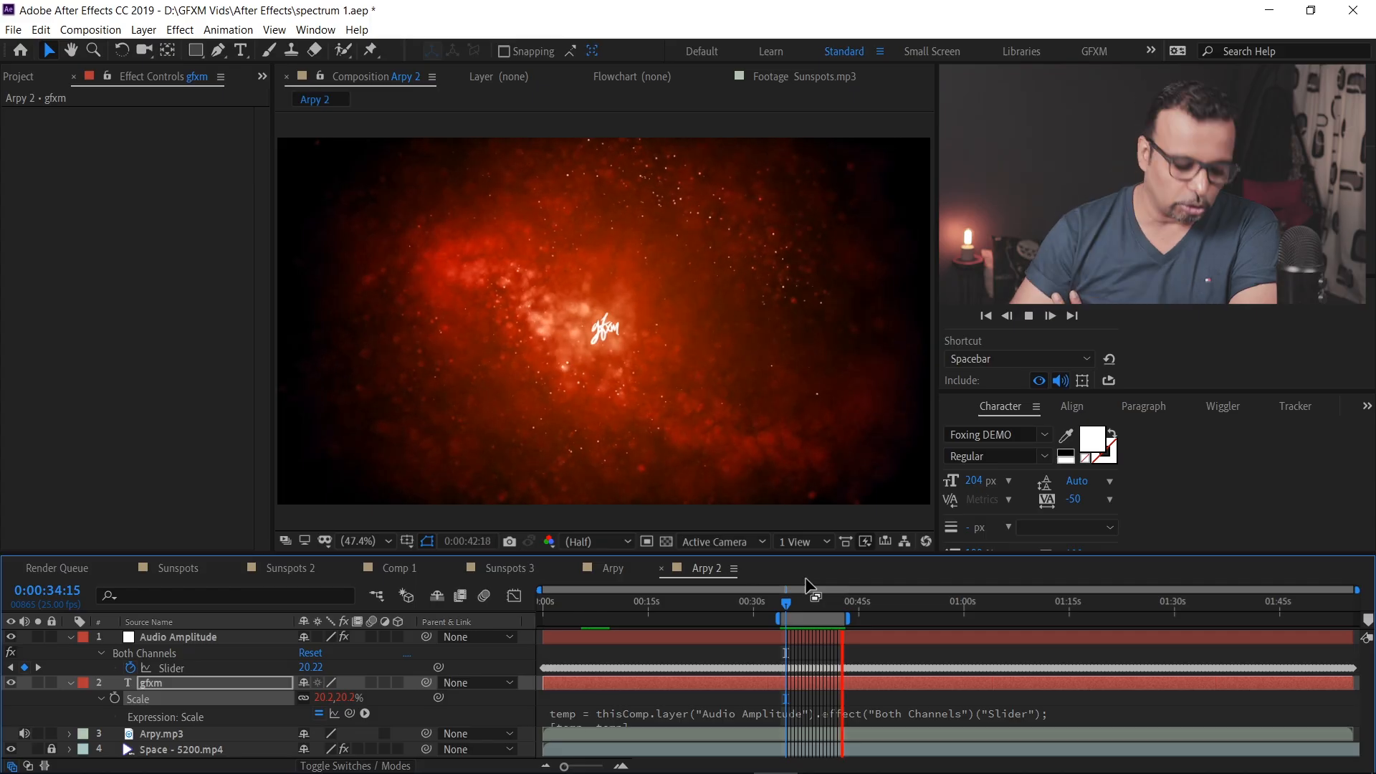
key("space")
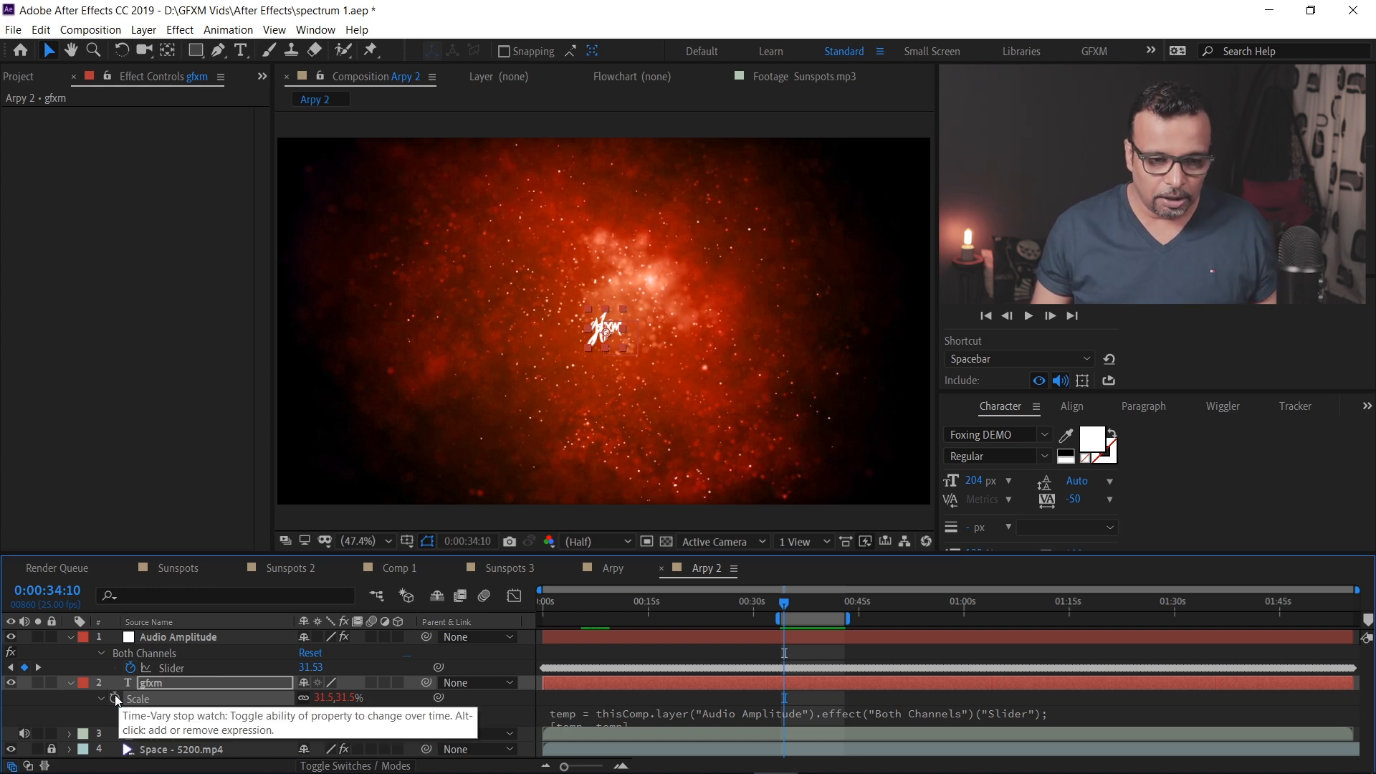
Append +[100,100] after [temp, temp] in the gfxm layer's Scale expression and preview the text scaling
left_click(652, 715)
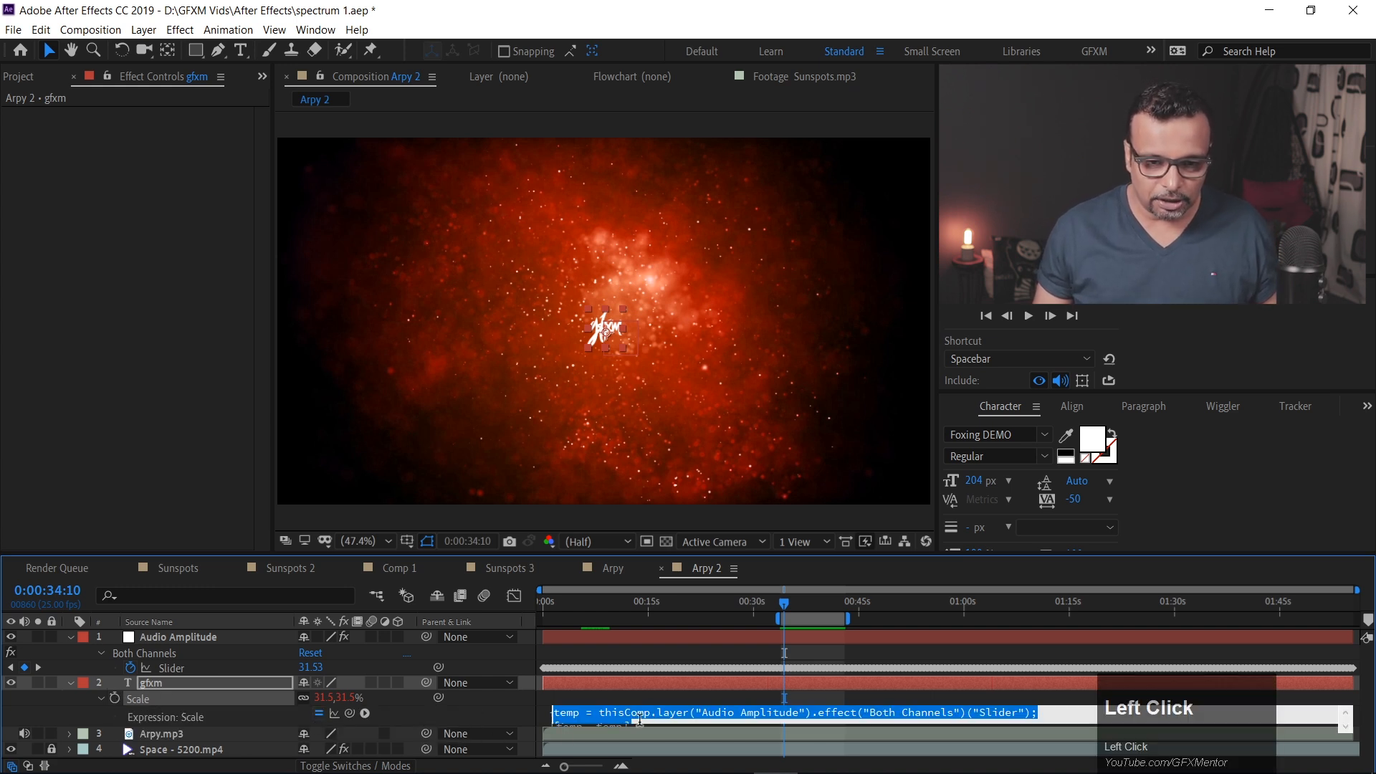
left_click(643, 722)
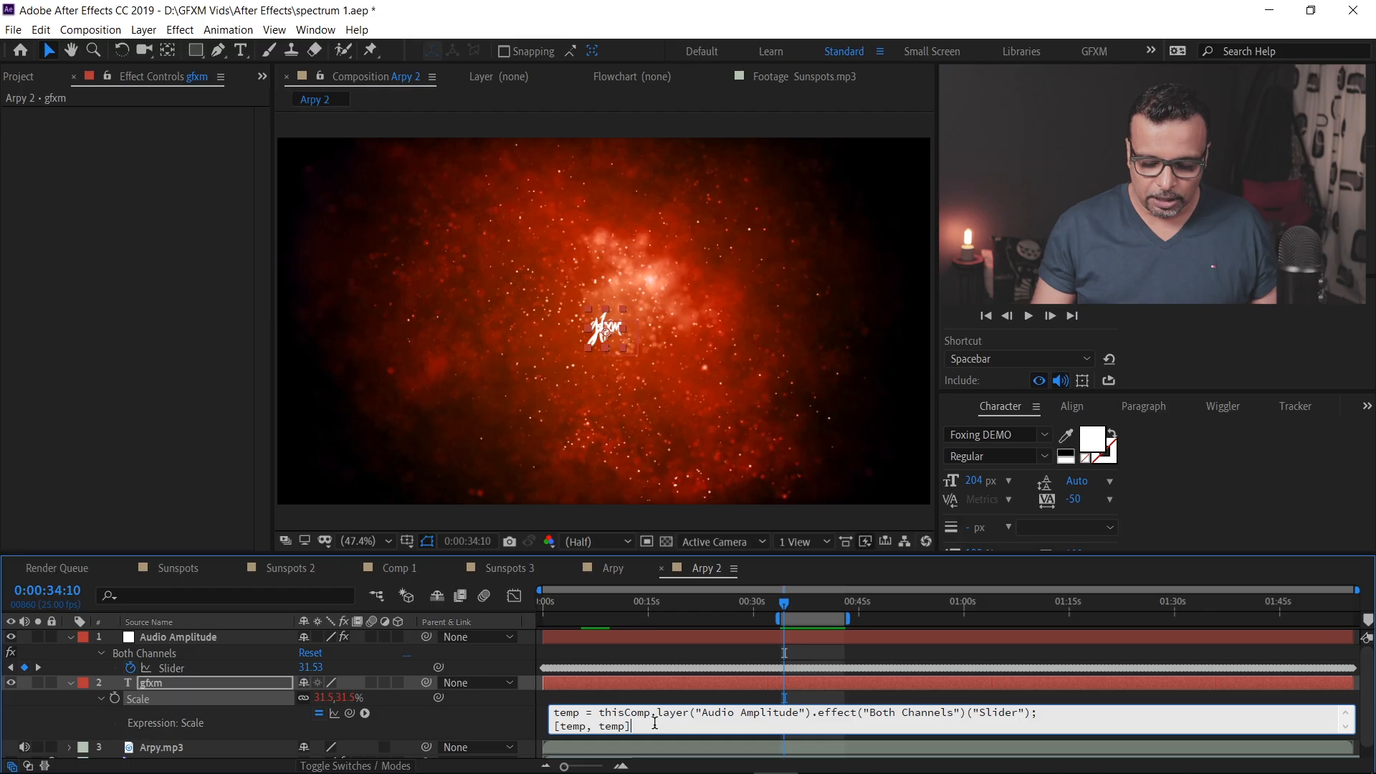
type("+")
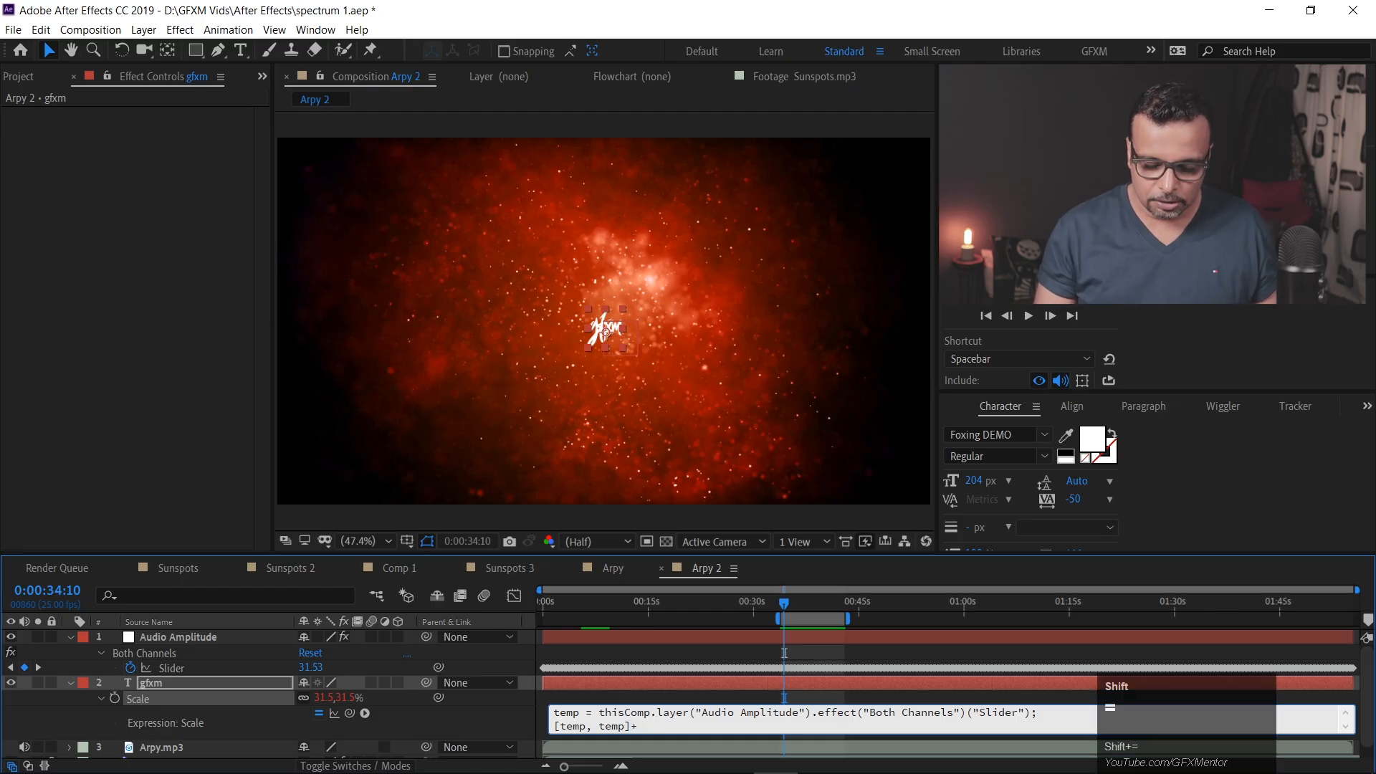
type("[")
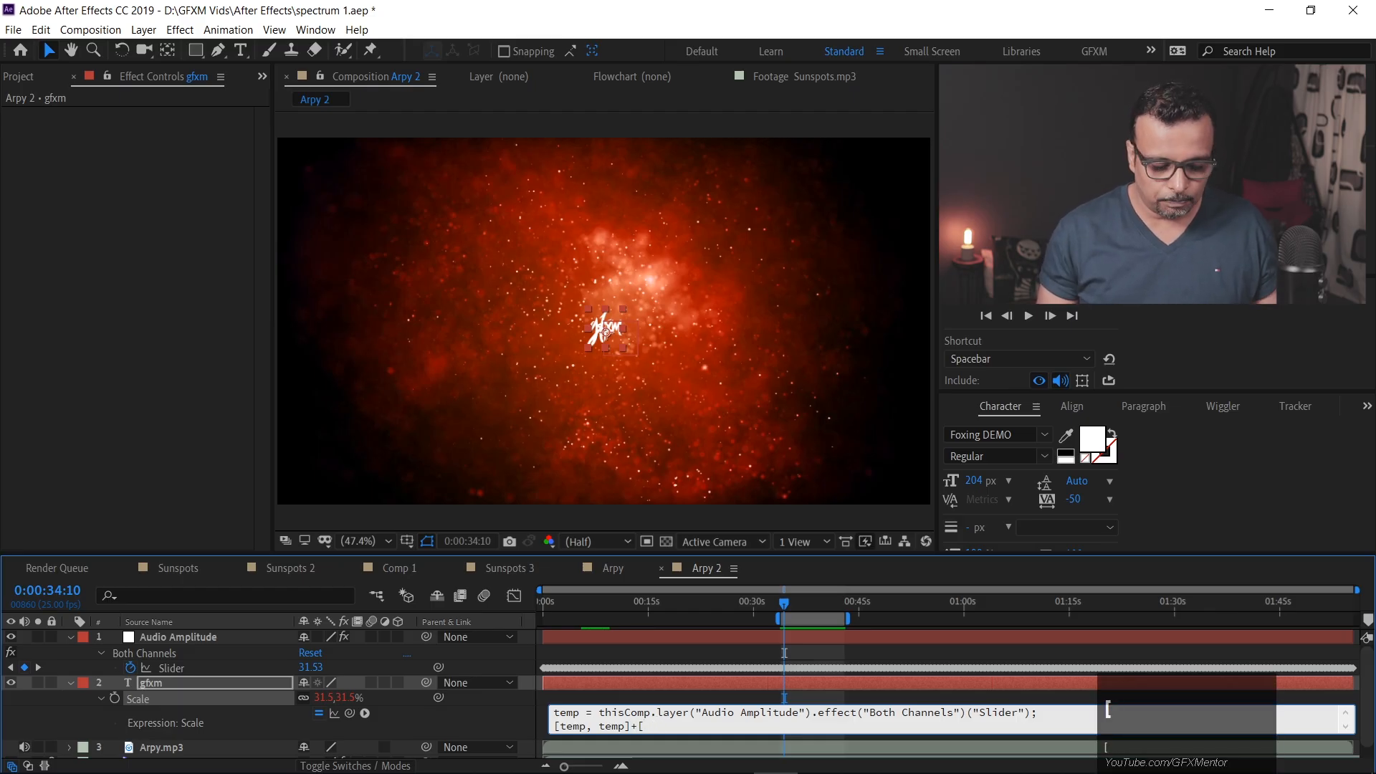
type("100,100")
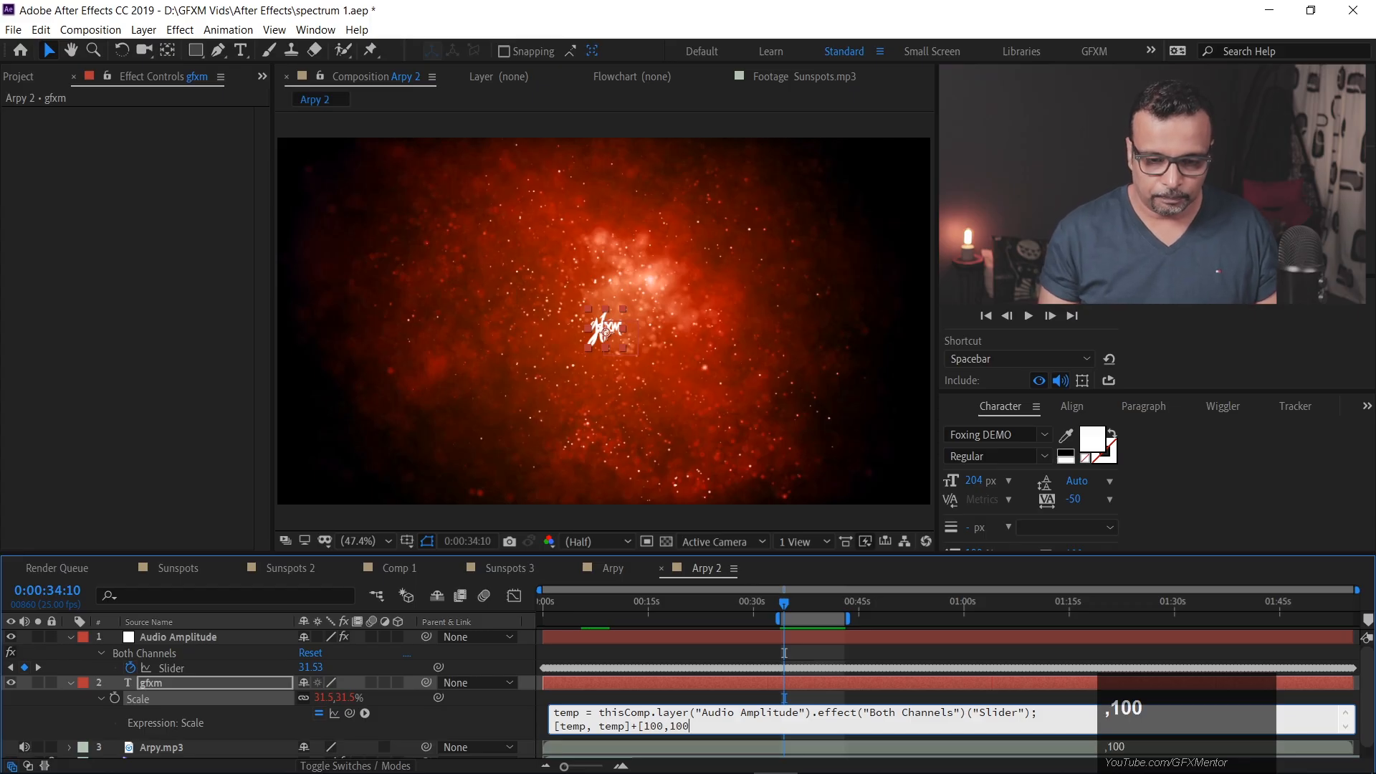
type("]")
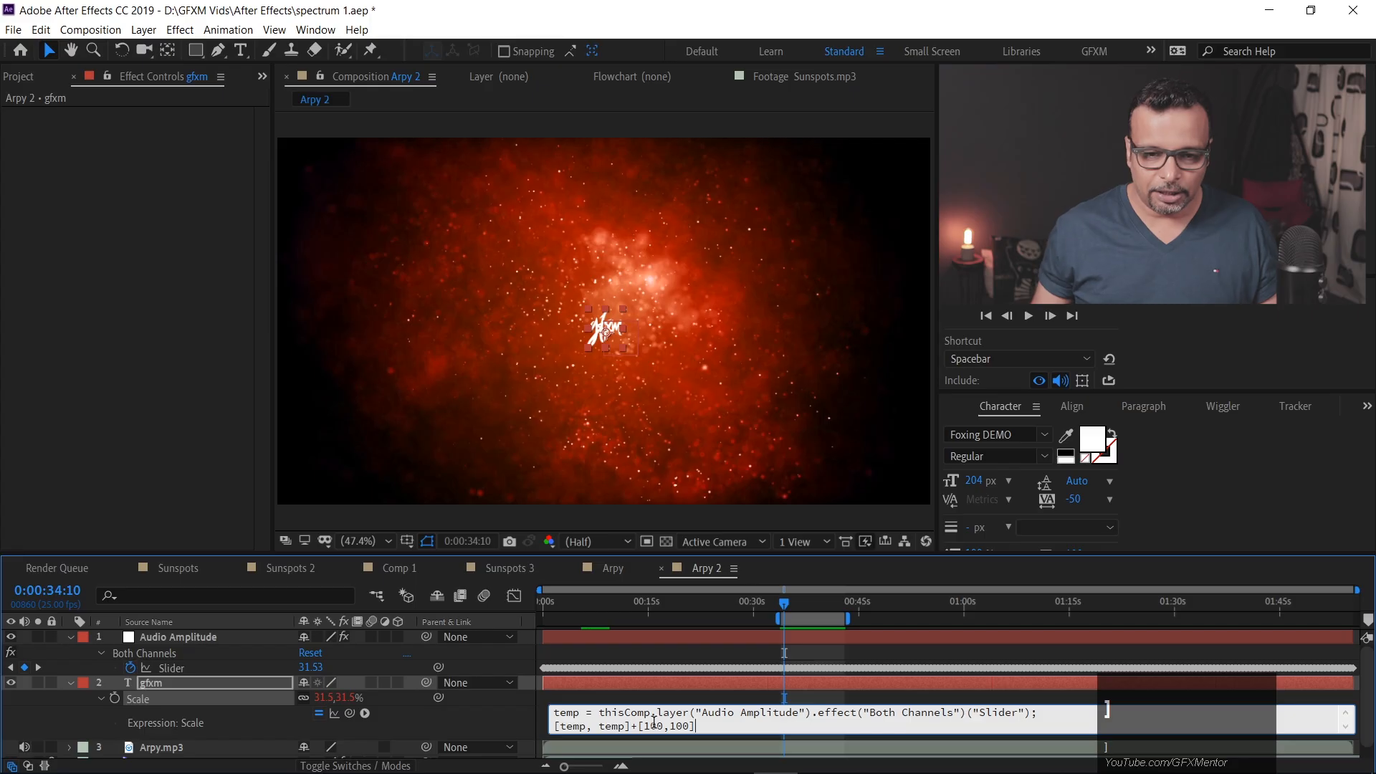
left_click(764, 683)
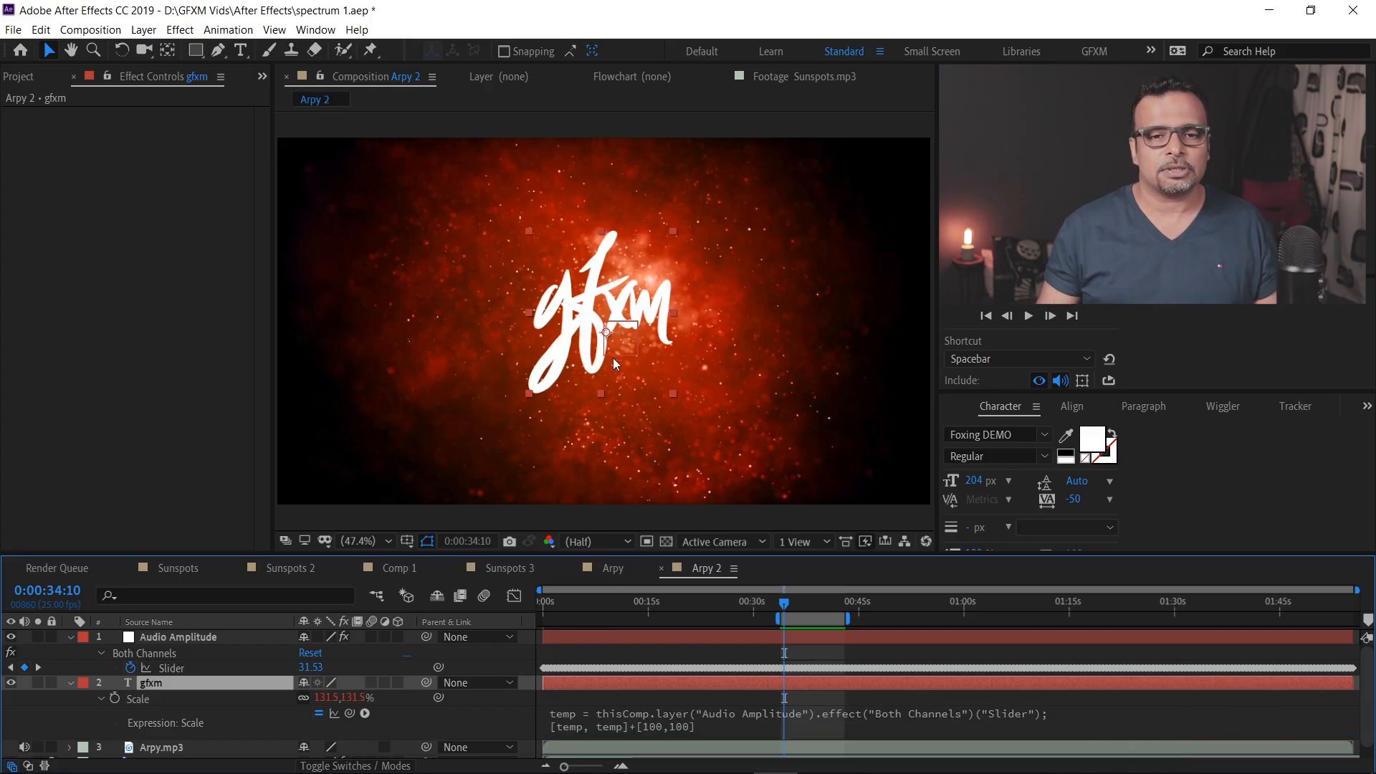
key("space")
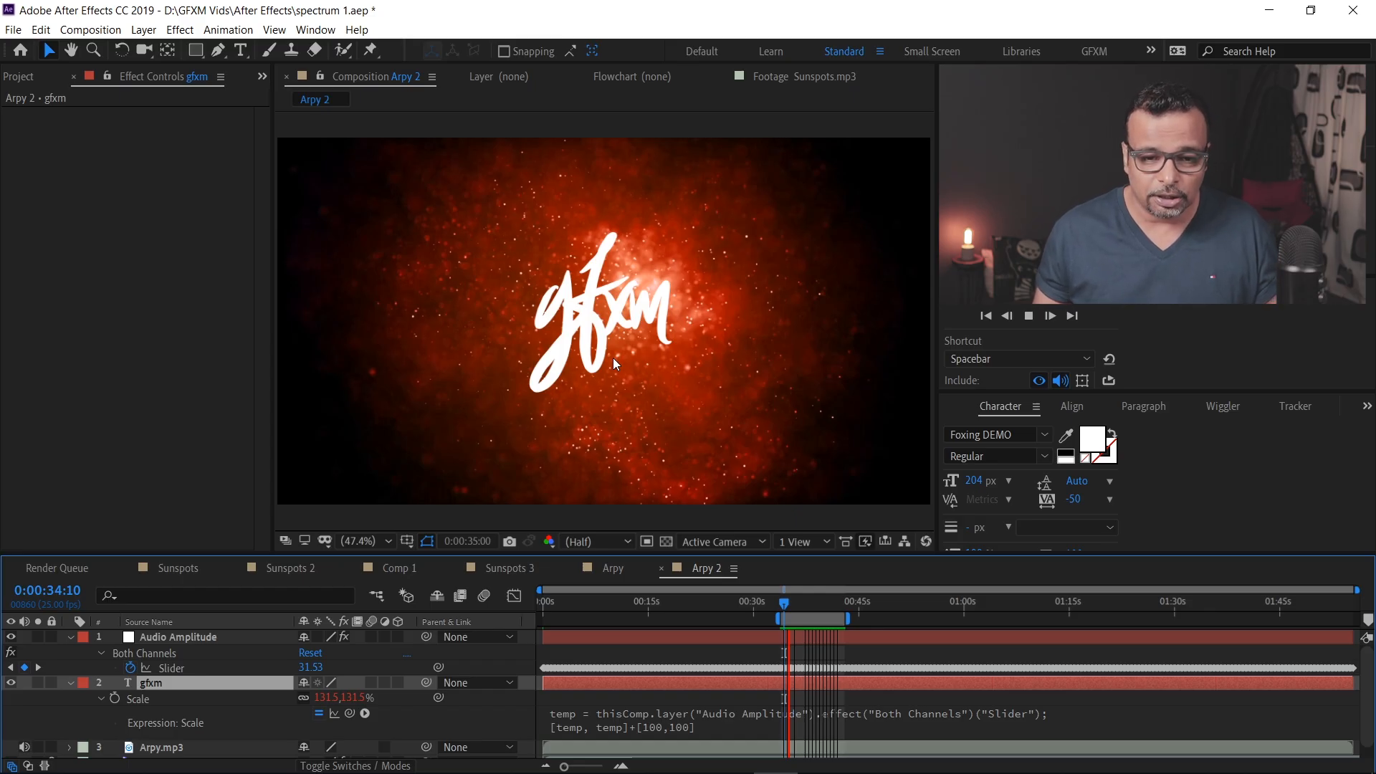
Change the added offset in the gfxm layer's Scale expression to [70,70] and play back the work area
left_click(651, 725)
left_click_drag(652, 725, 647, 726)
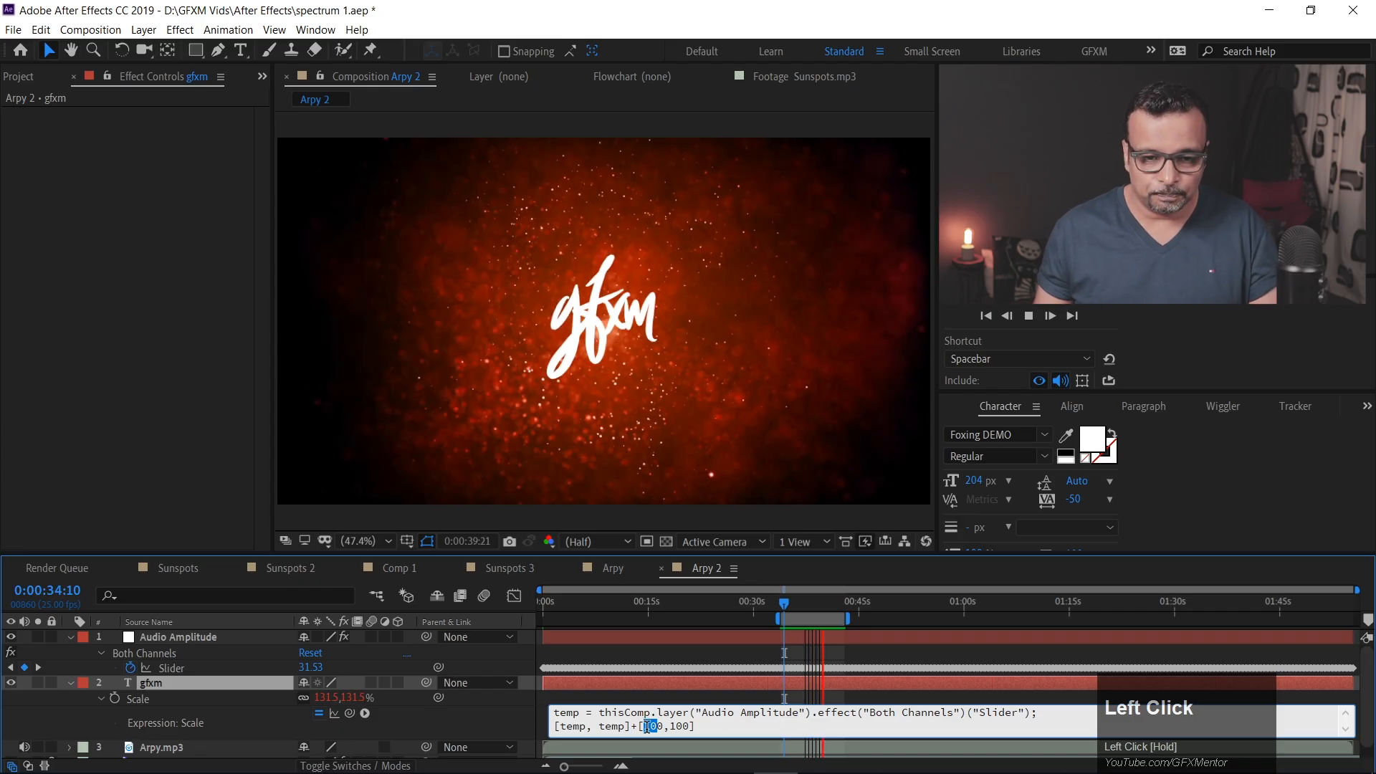
left_click_drag(648, 726, 643, 726)
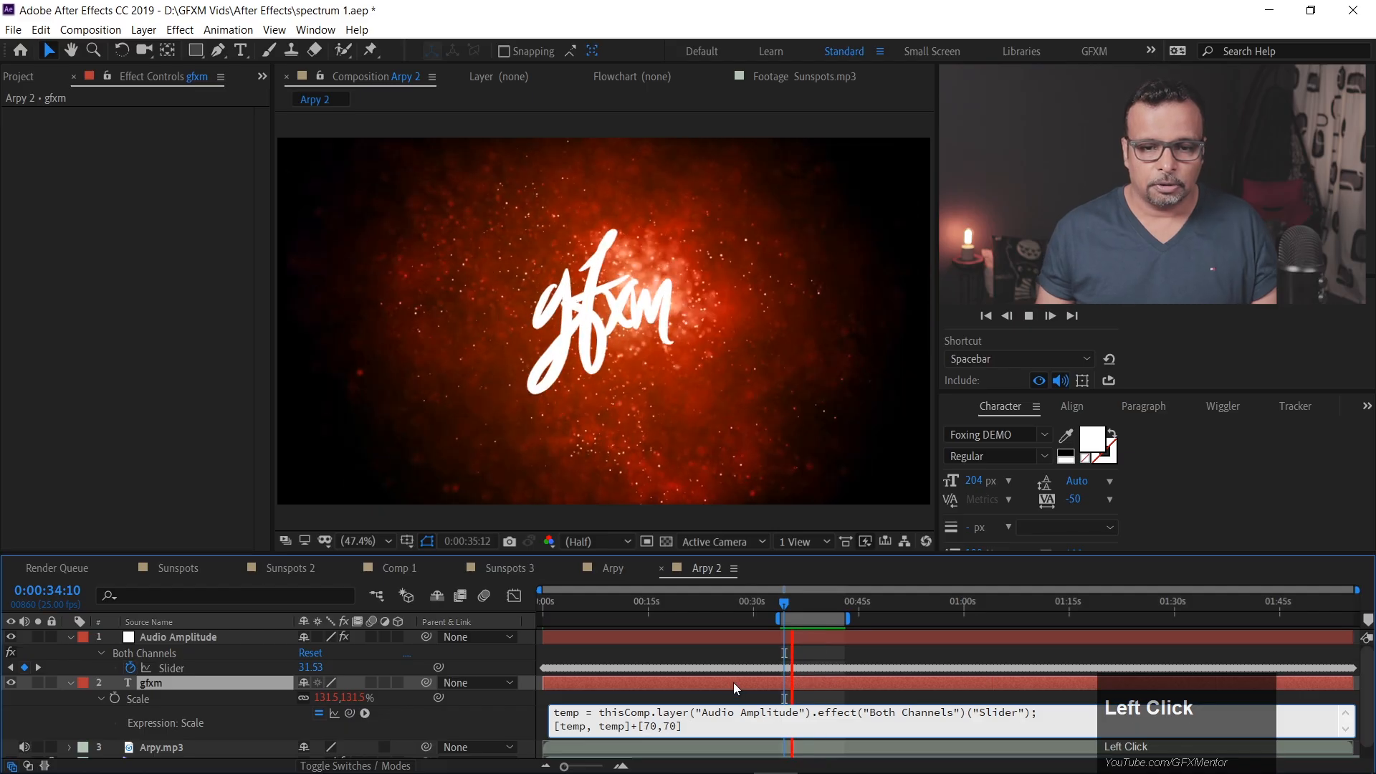
left_click(733, 683)
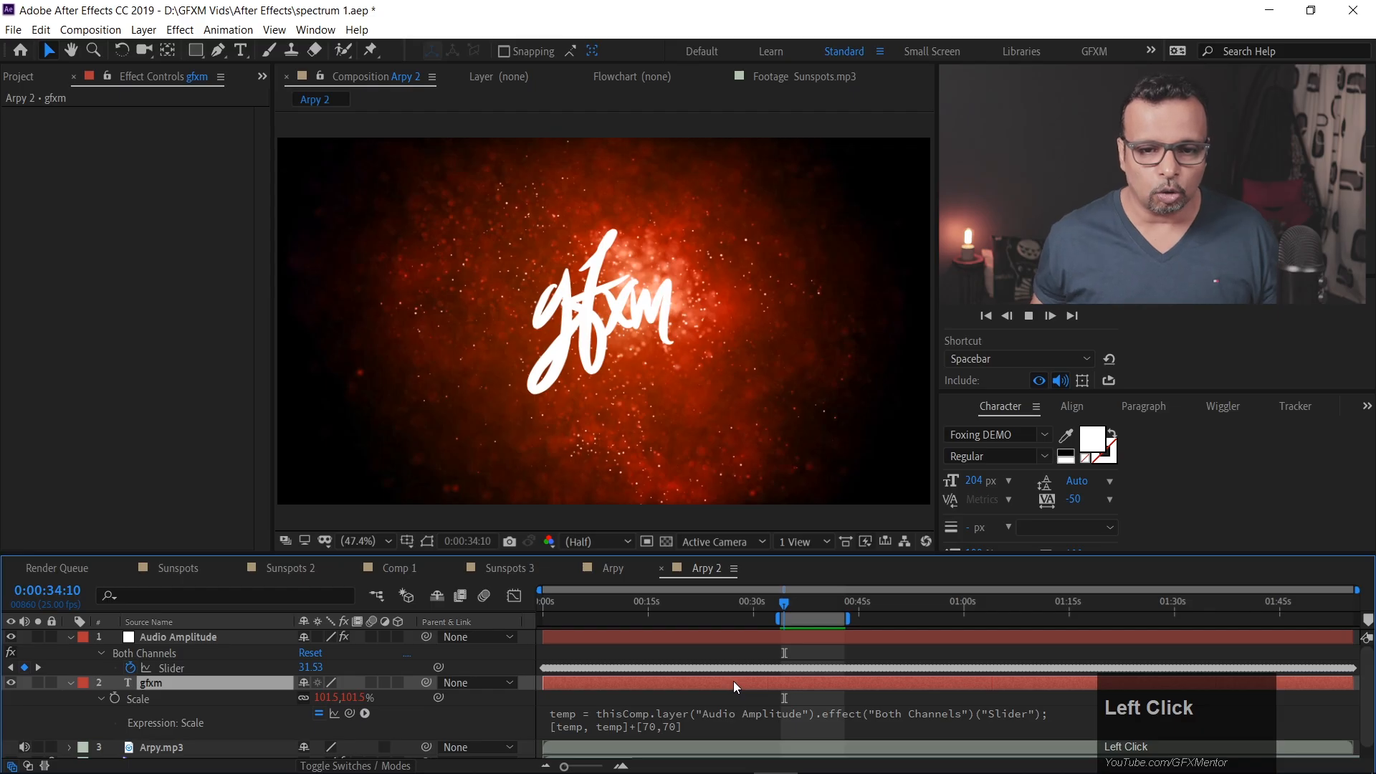
key("space")
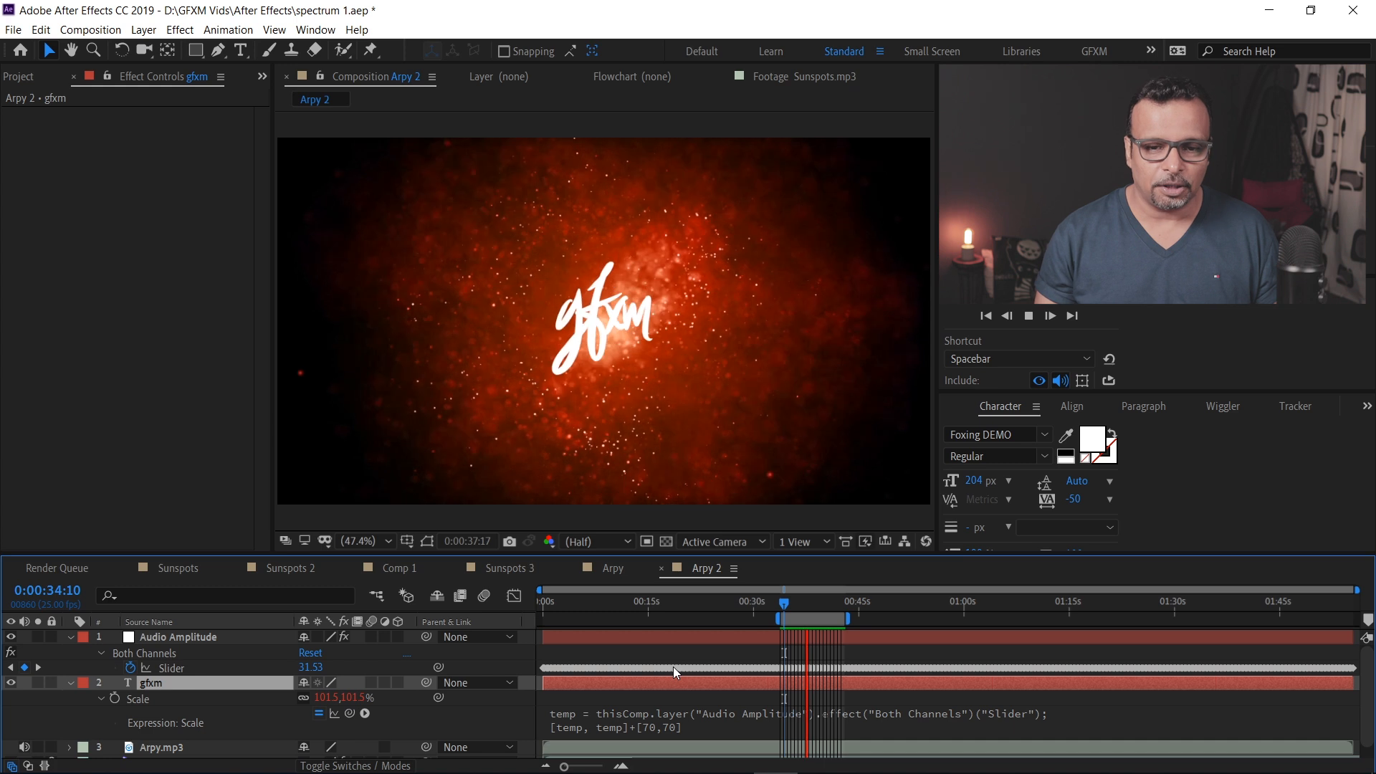
key("space")
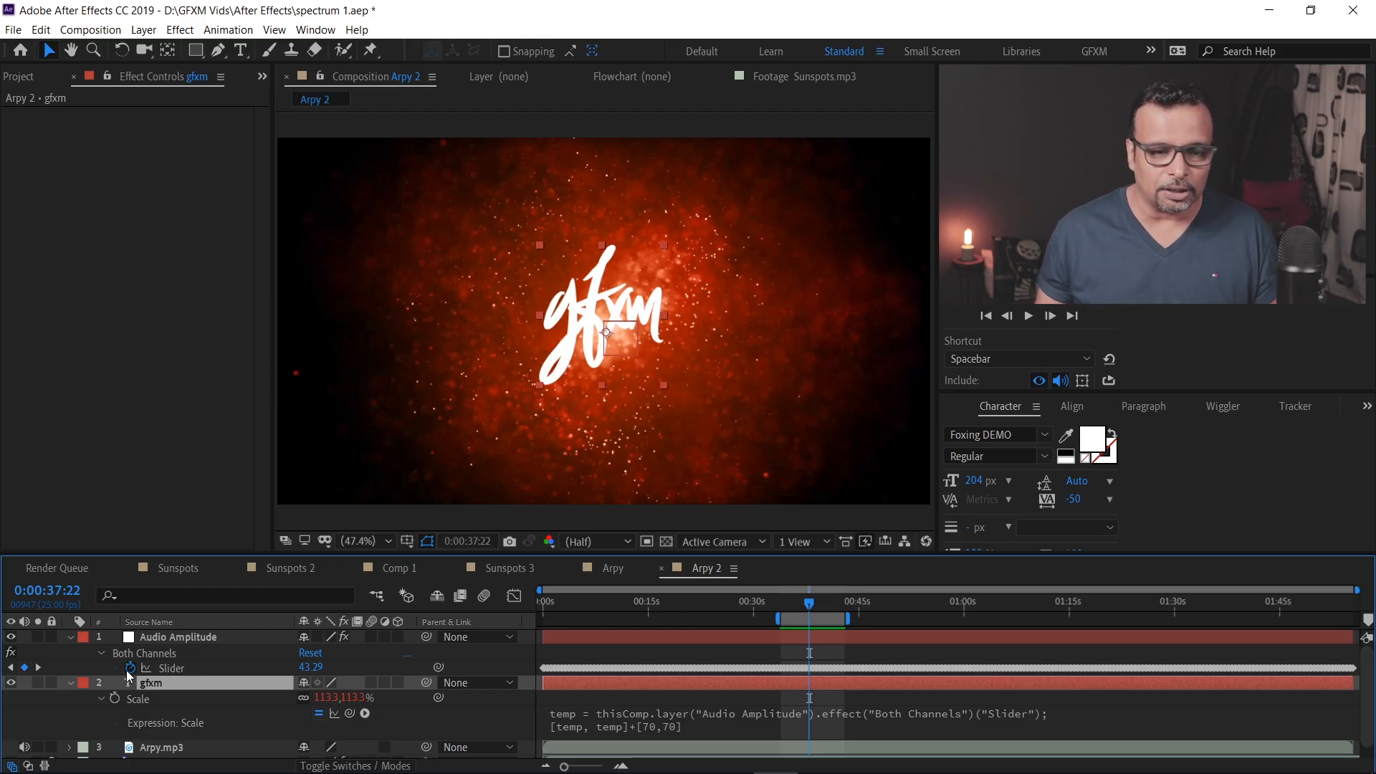
Add the expression ease(value,0,0,0,0) to the Audio Amplitude layer's Both Channels Slider
key("alt")
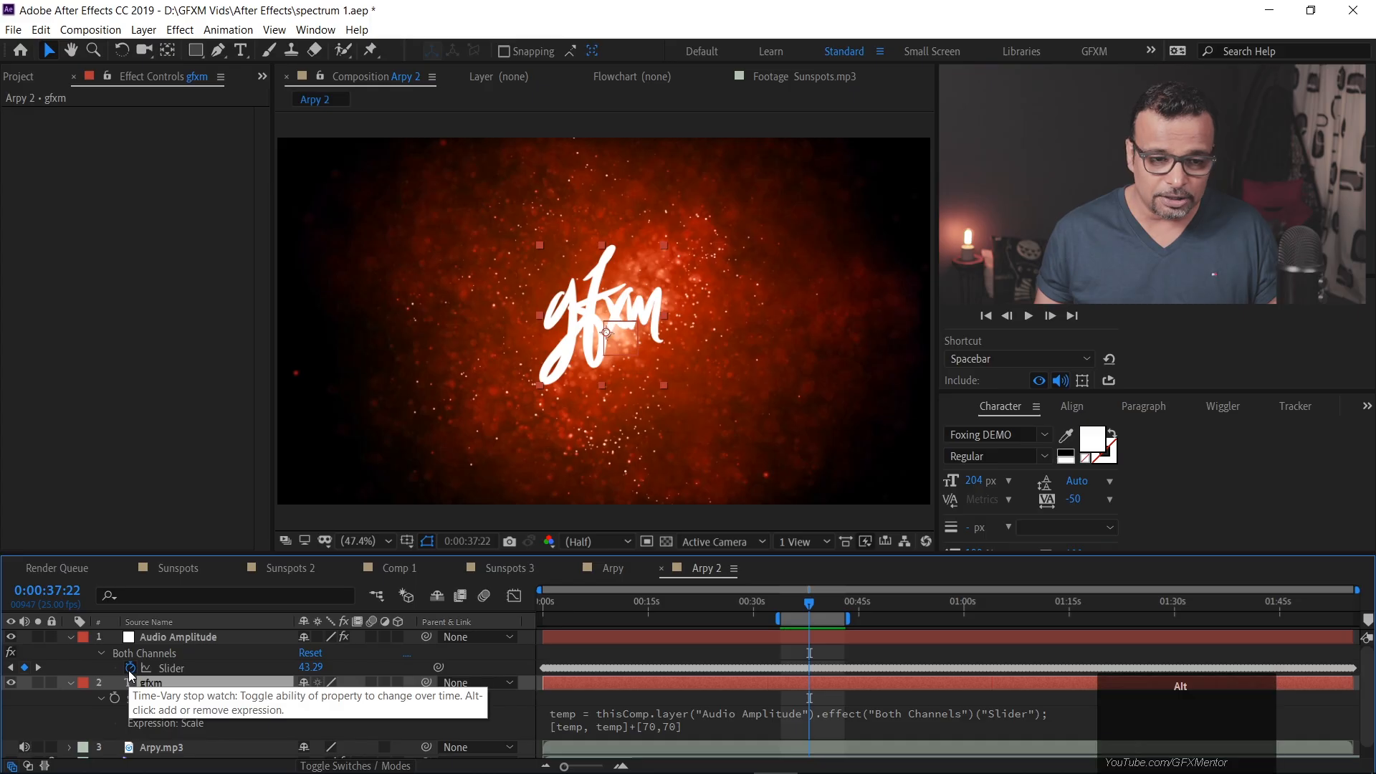
left_click(130, 669, "alt")
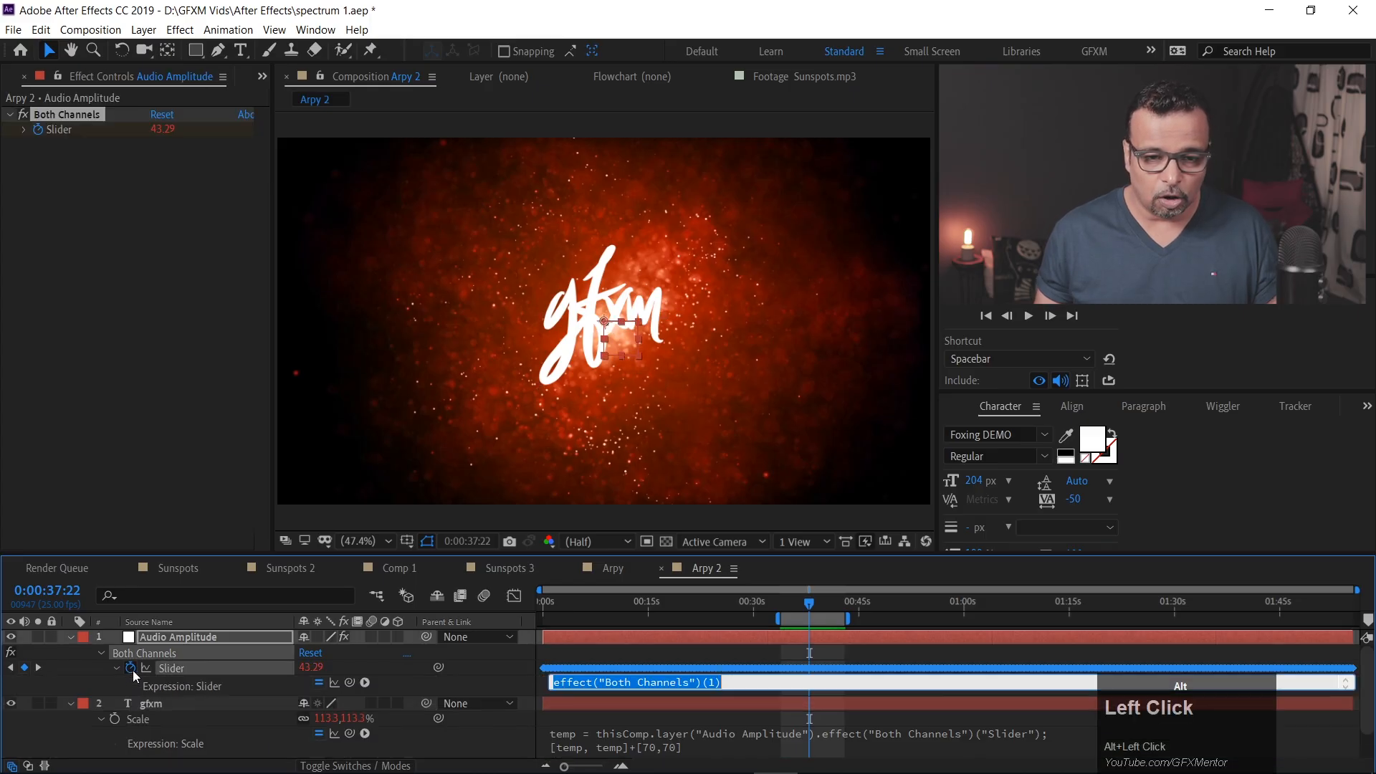
left_click_drag(722, 681, 531, 679)
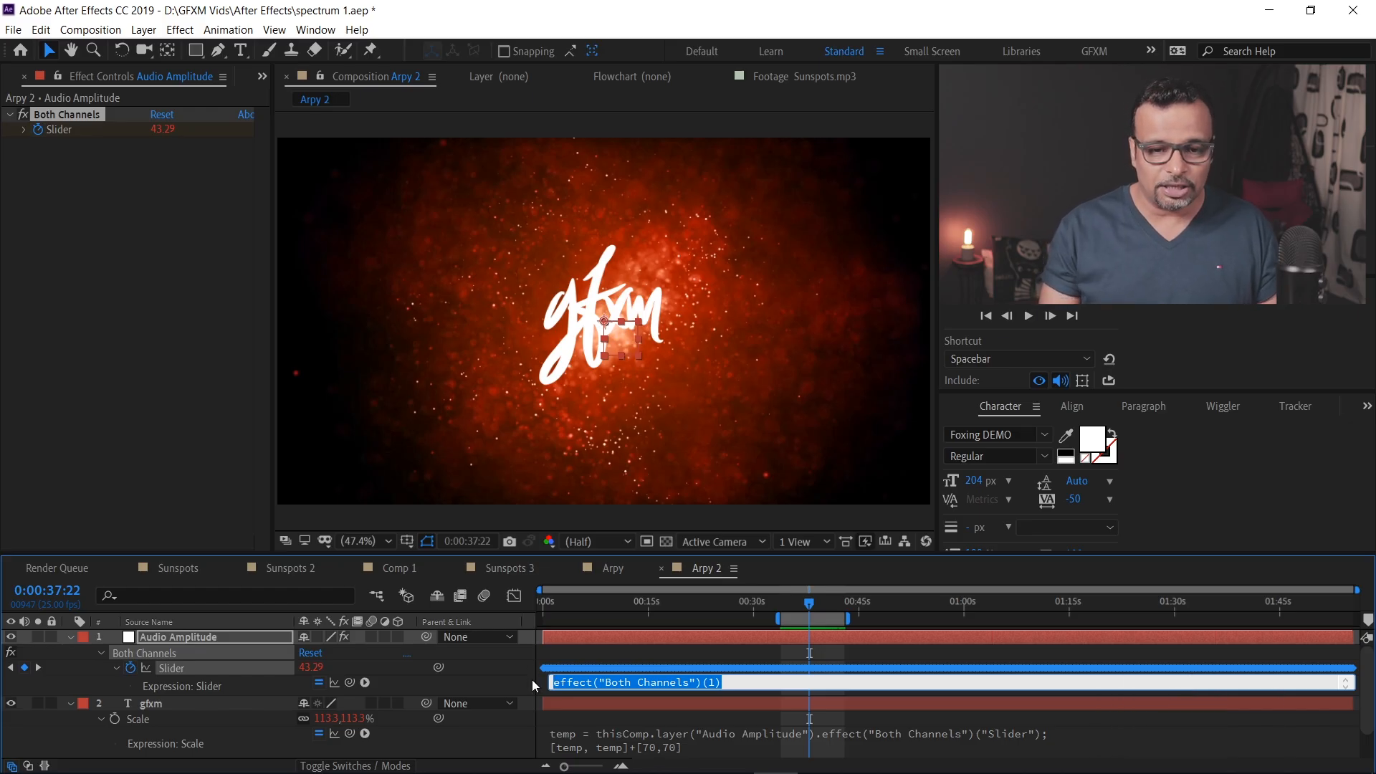
type("ease")
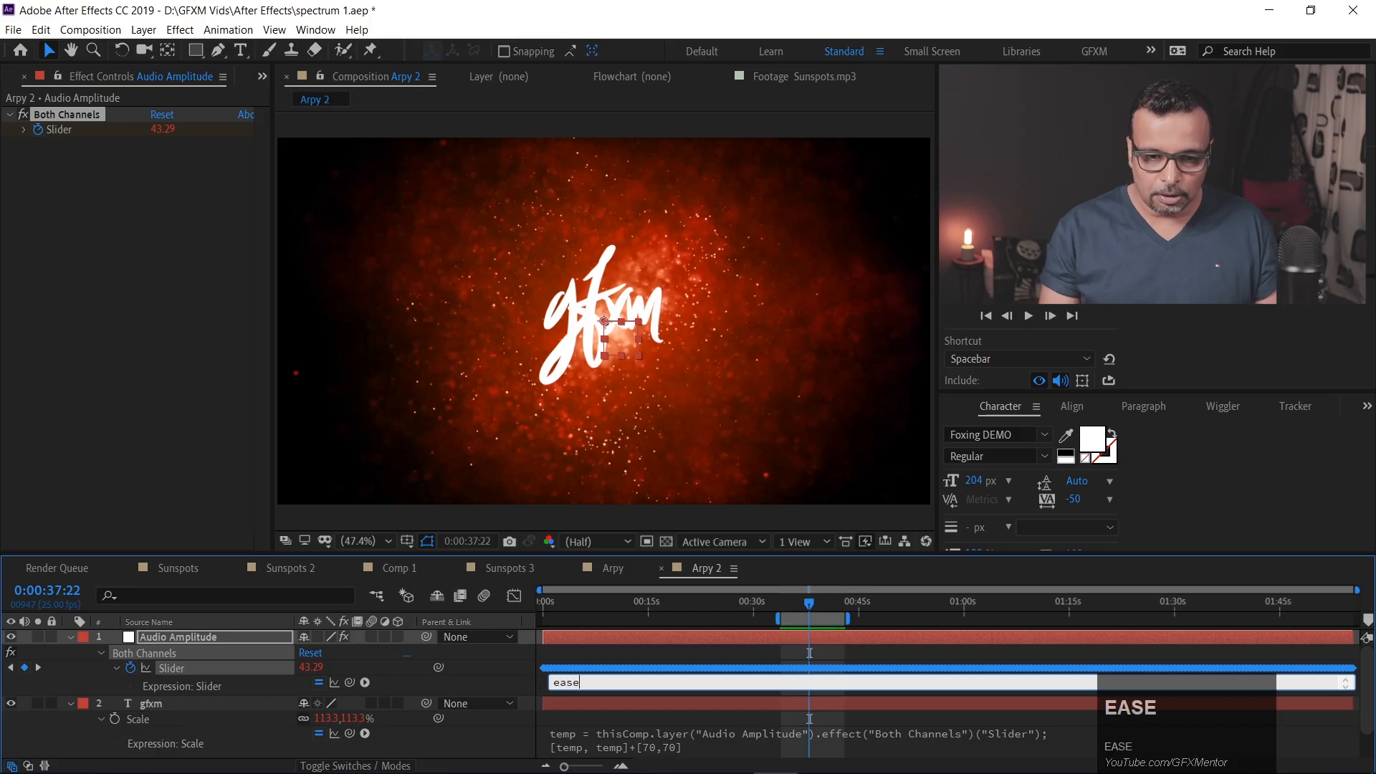
type("9")
key("BackSpace")
type("(")
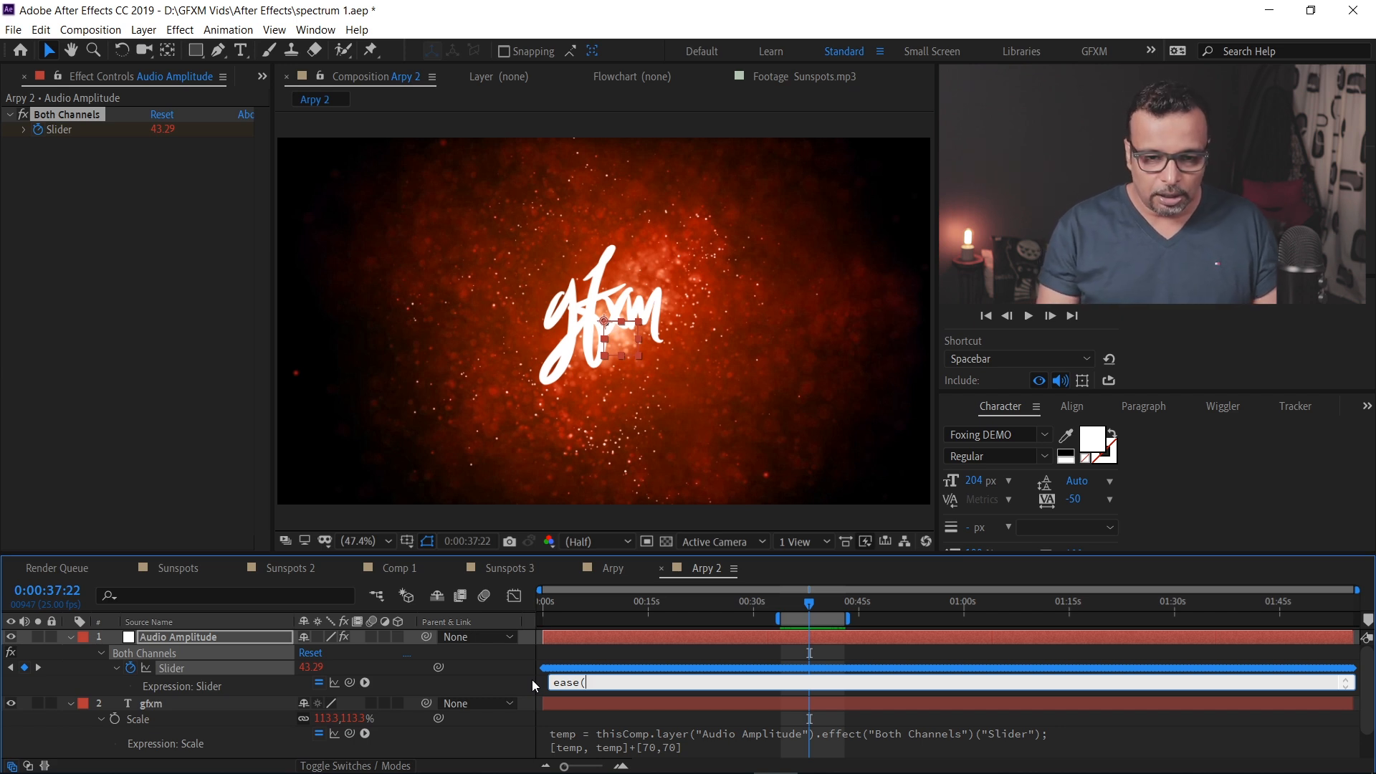
type("value,")
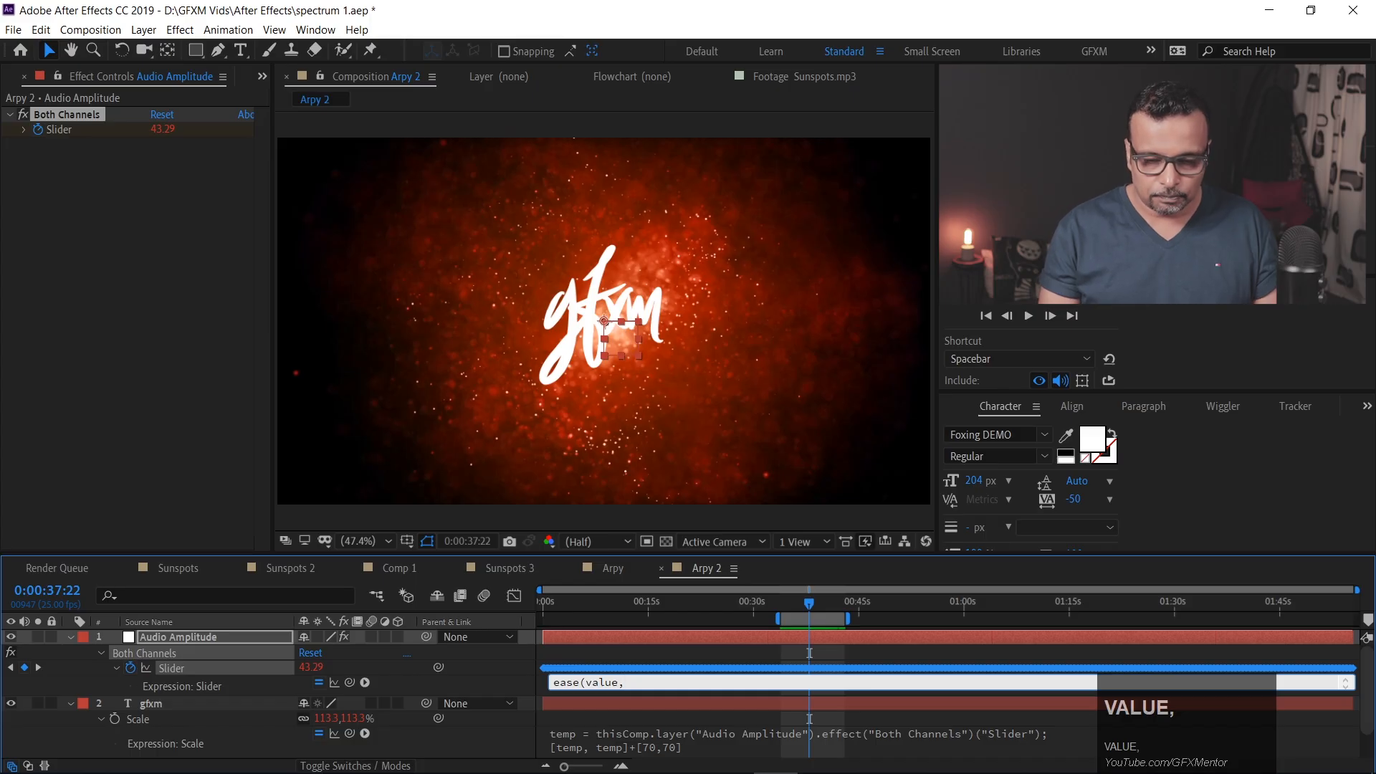
type("00")
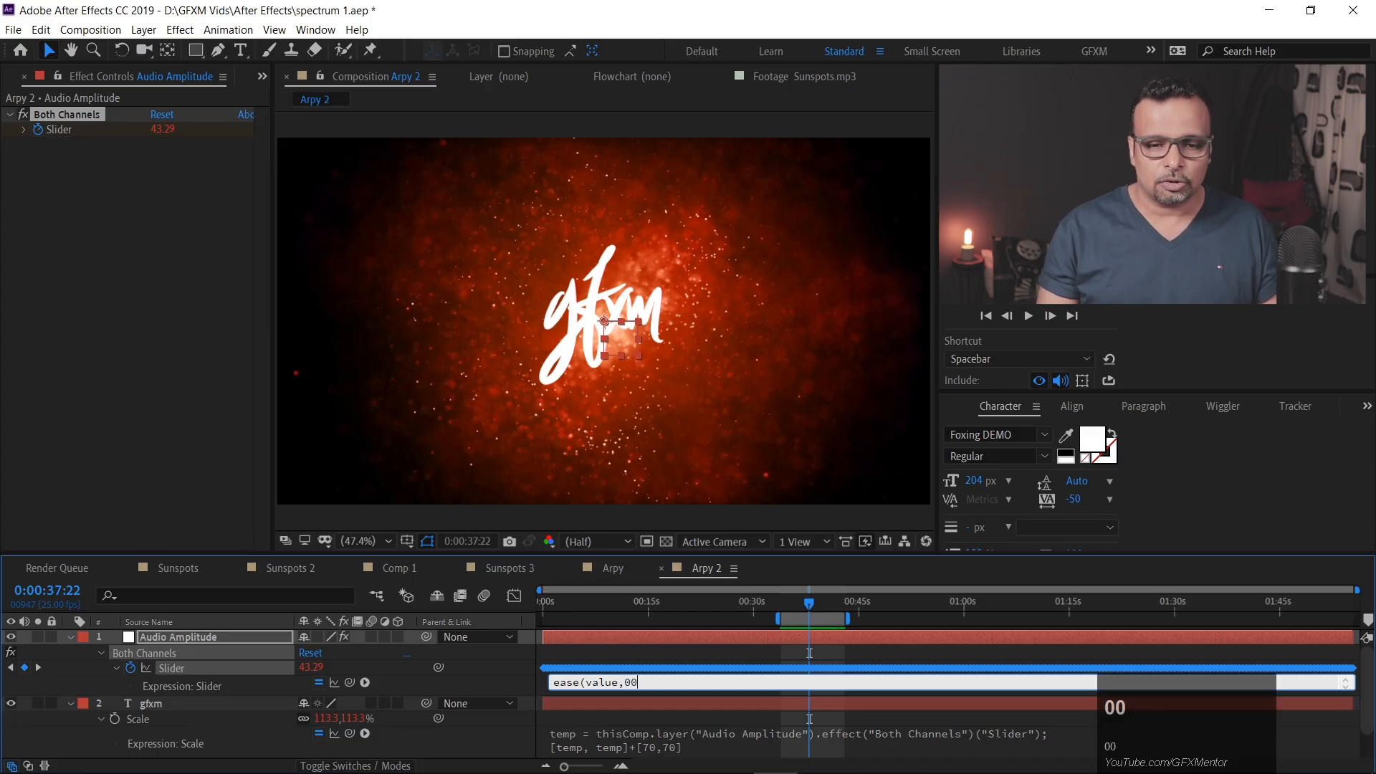
key("BackSpace")
type(",0")
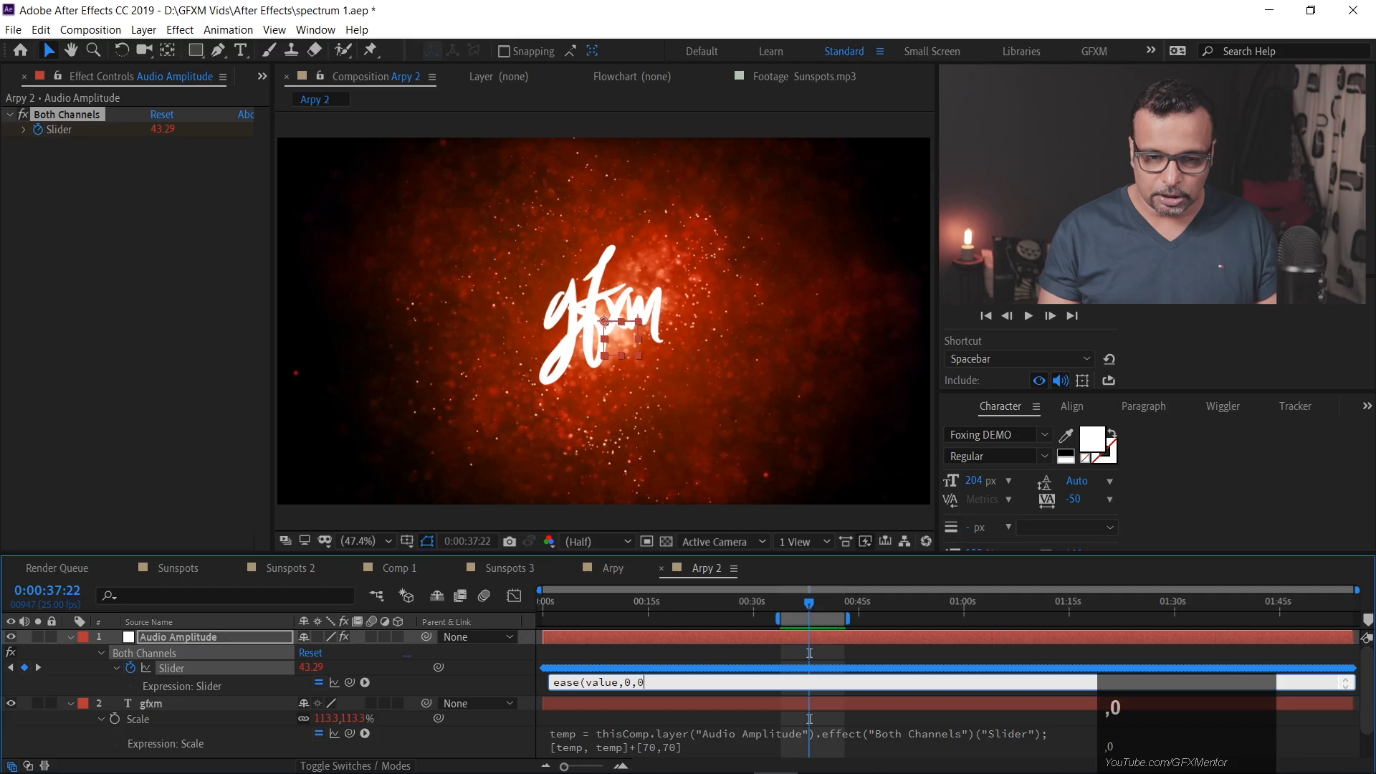
type(",0")
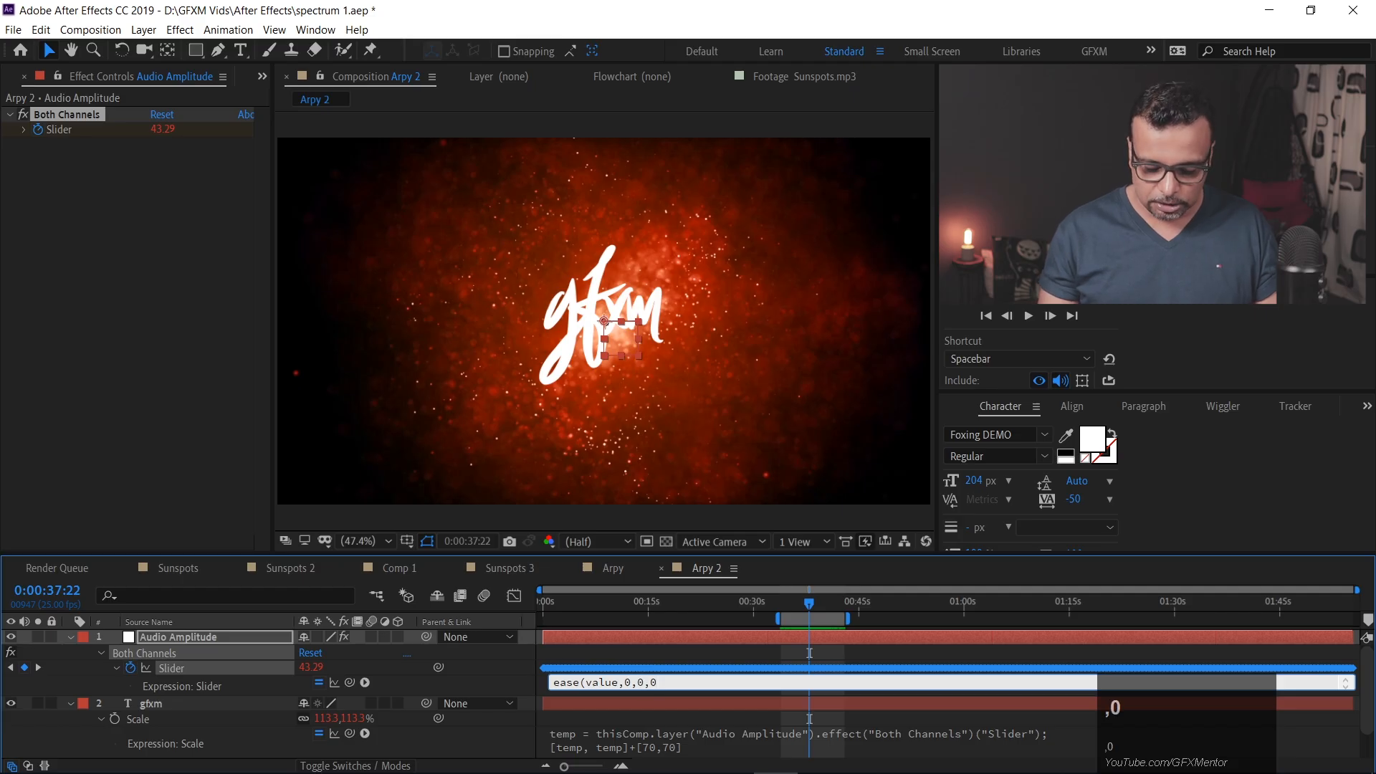
type(",0")
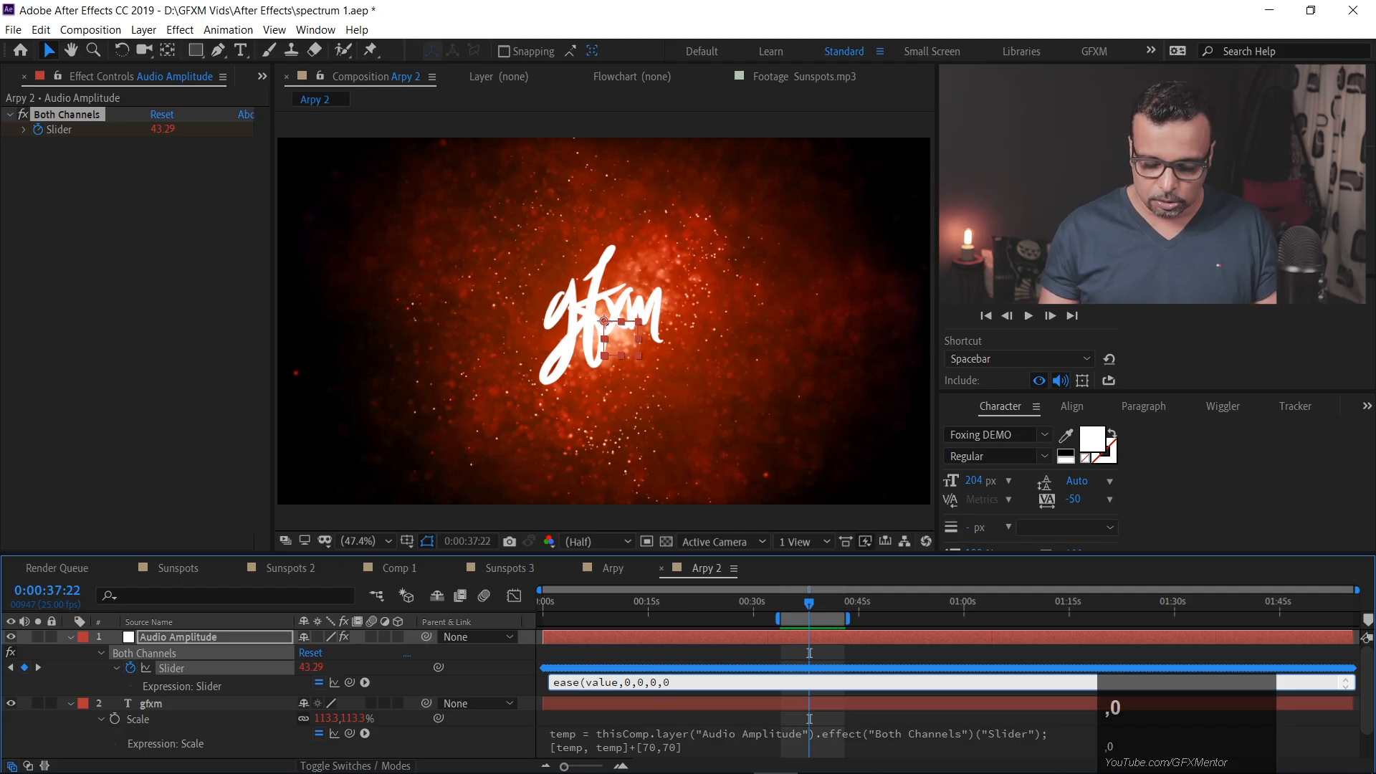
type(")")
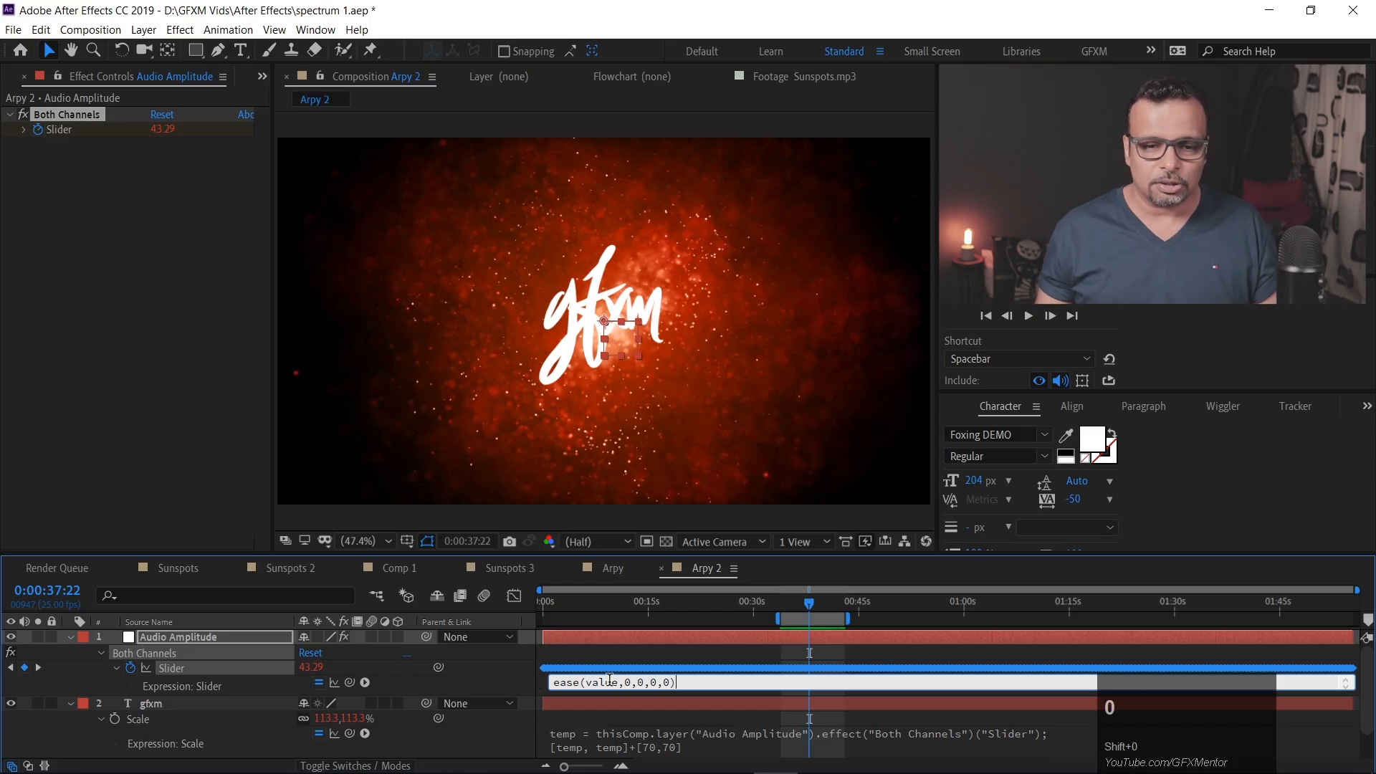
left_click(719, 702)
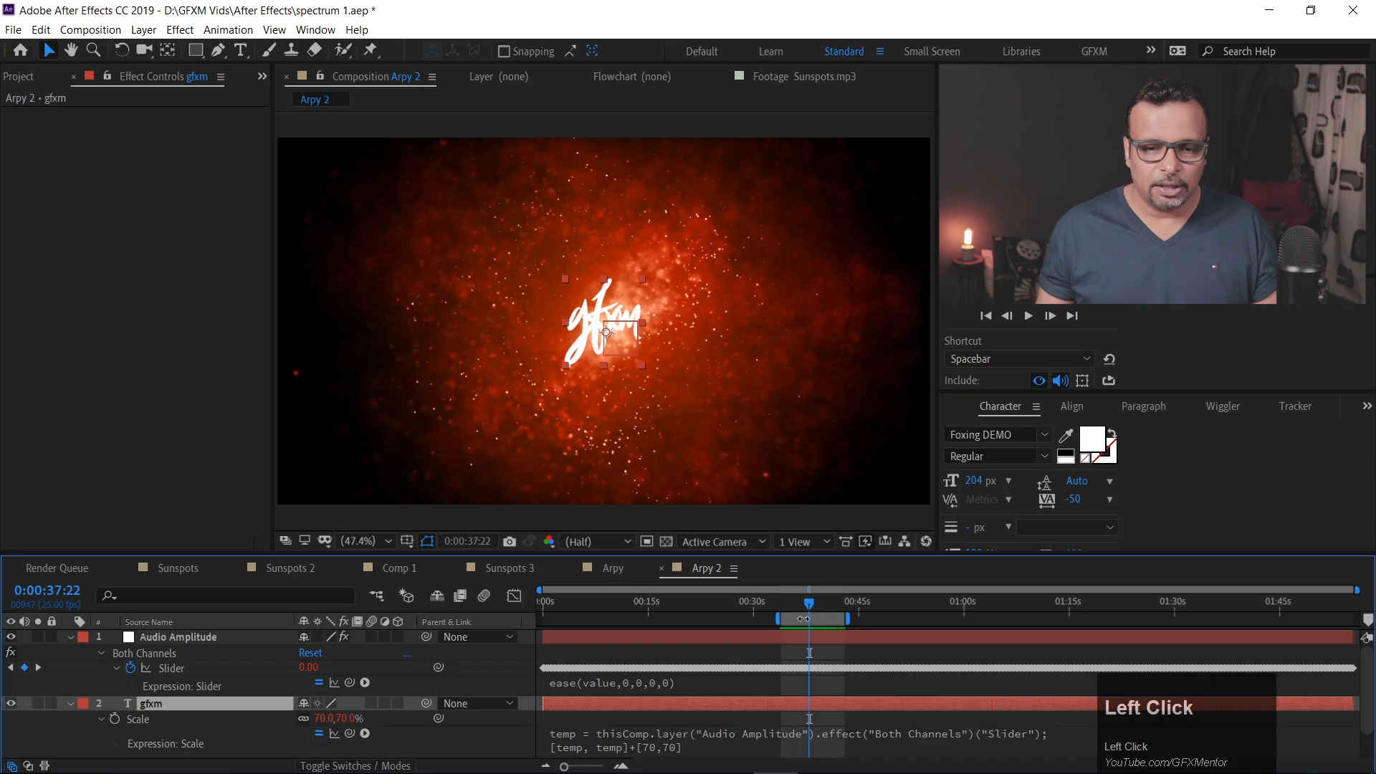
Preview the text from about 0:34 and examine the Both Channels Slider's values in the graph editor
left_click_drag(808, 604, 788, 604)
key("space")
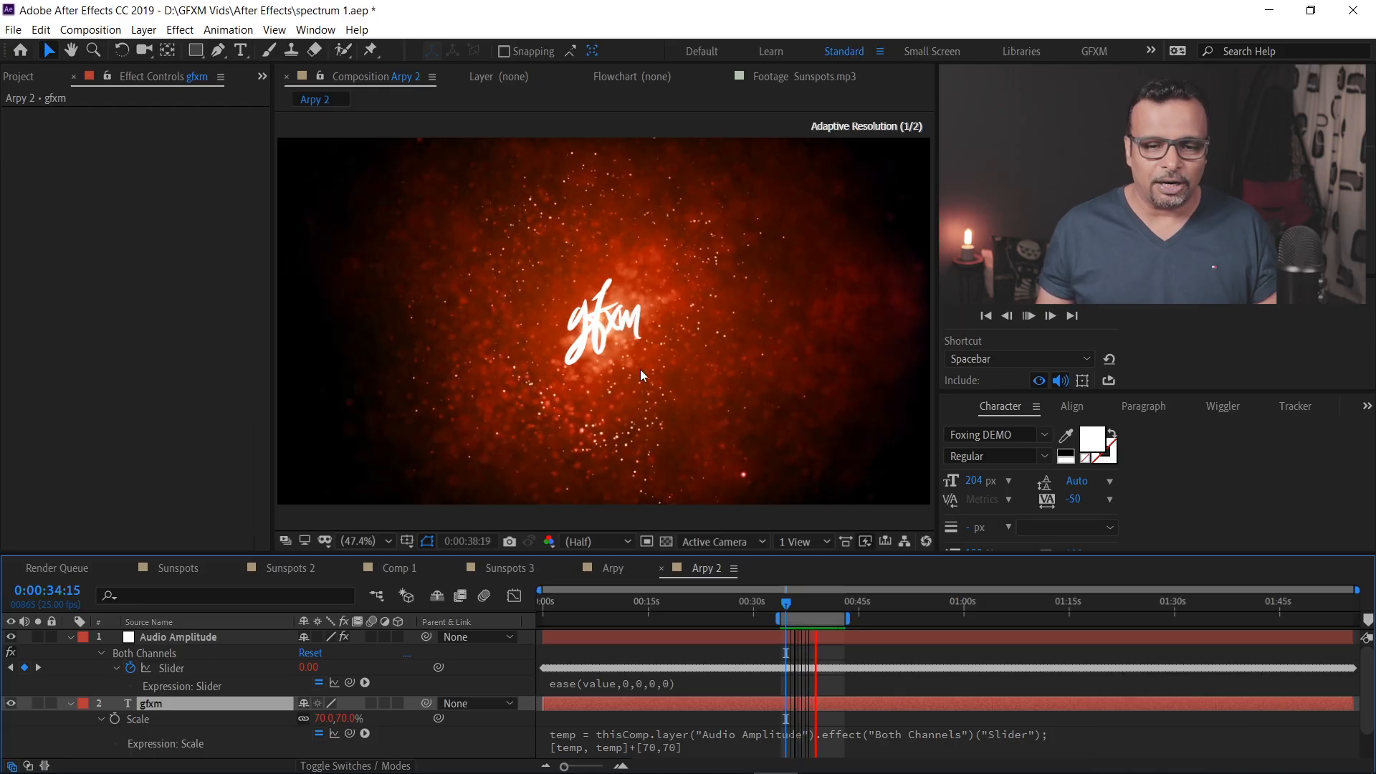
left_click(633, 683)
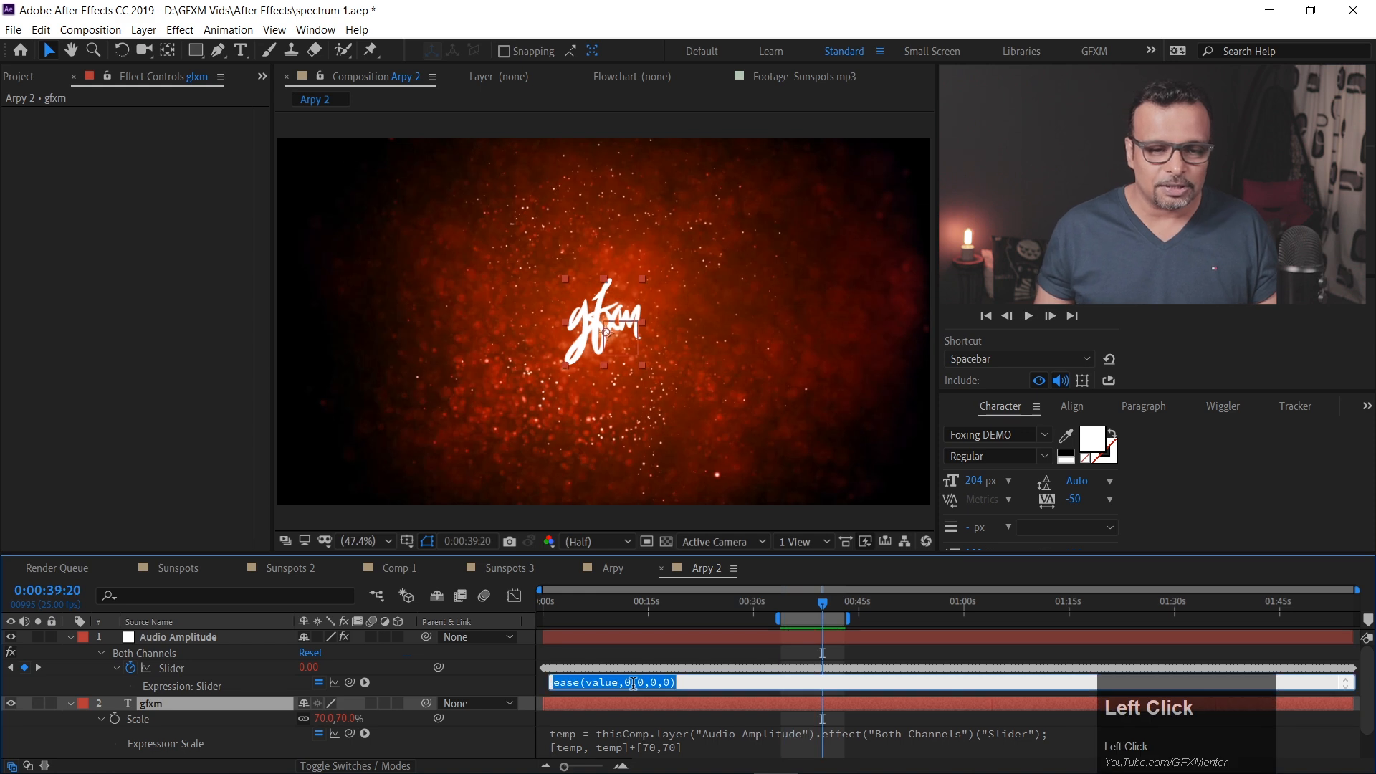
left_click(514, 608)
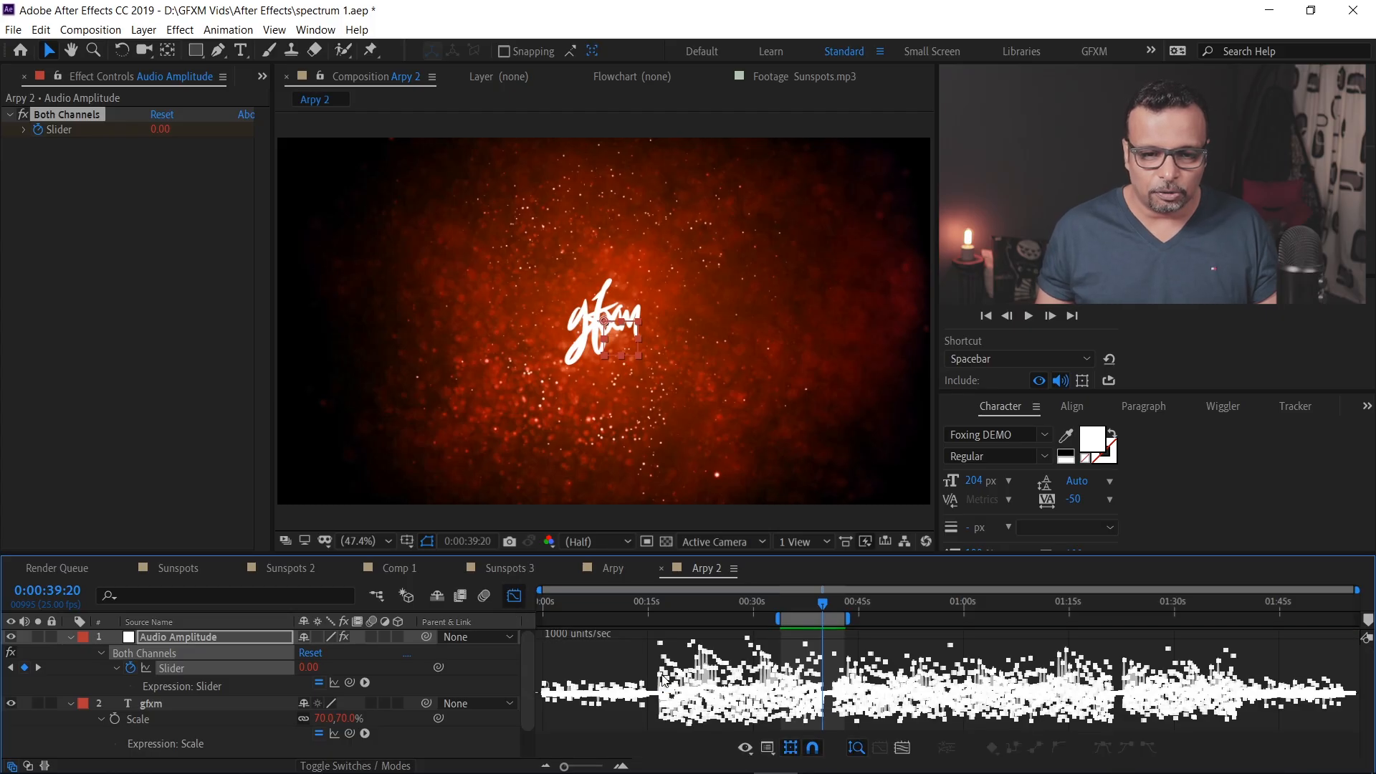
mouse_move(665, 666)
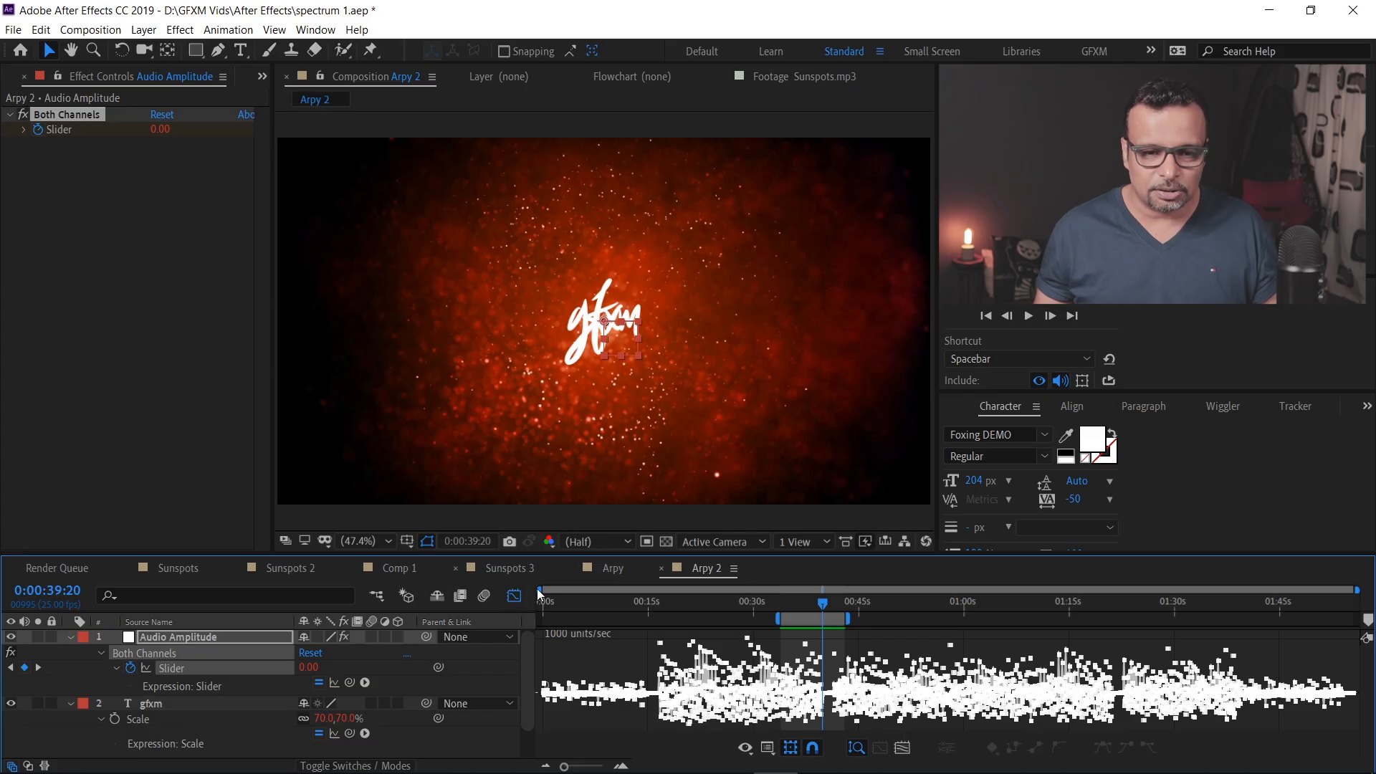
left_click(514, 597)
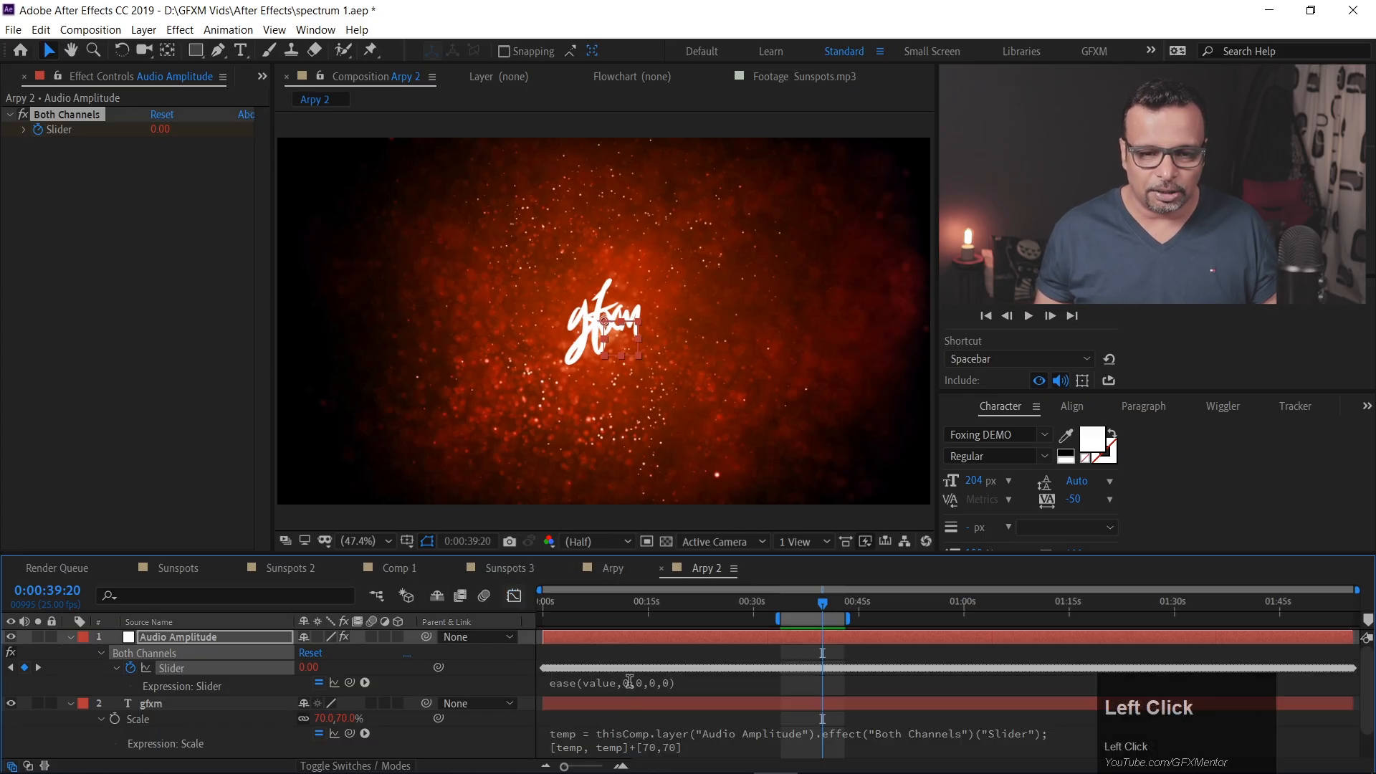
Change the Both Channels Slider's expression to ease(value,40,100,0,100)
left_click(630, 682)
left_click_drag(623, 682, 629, 682)
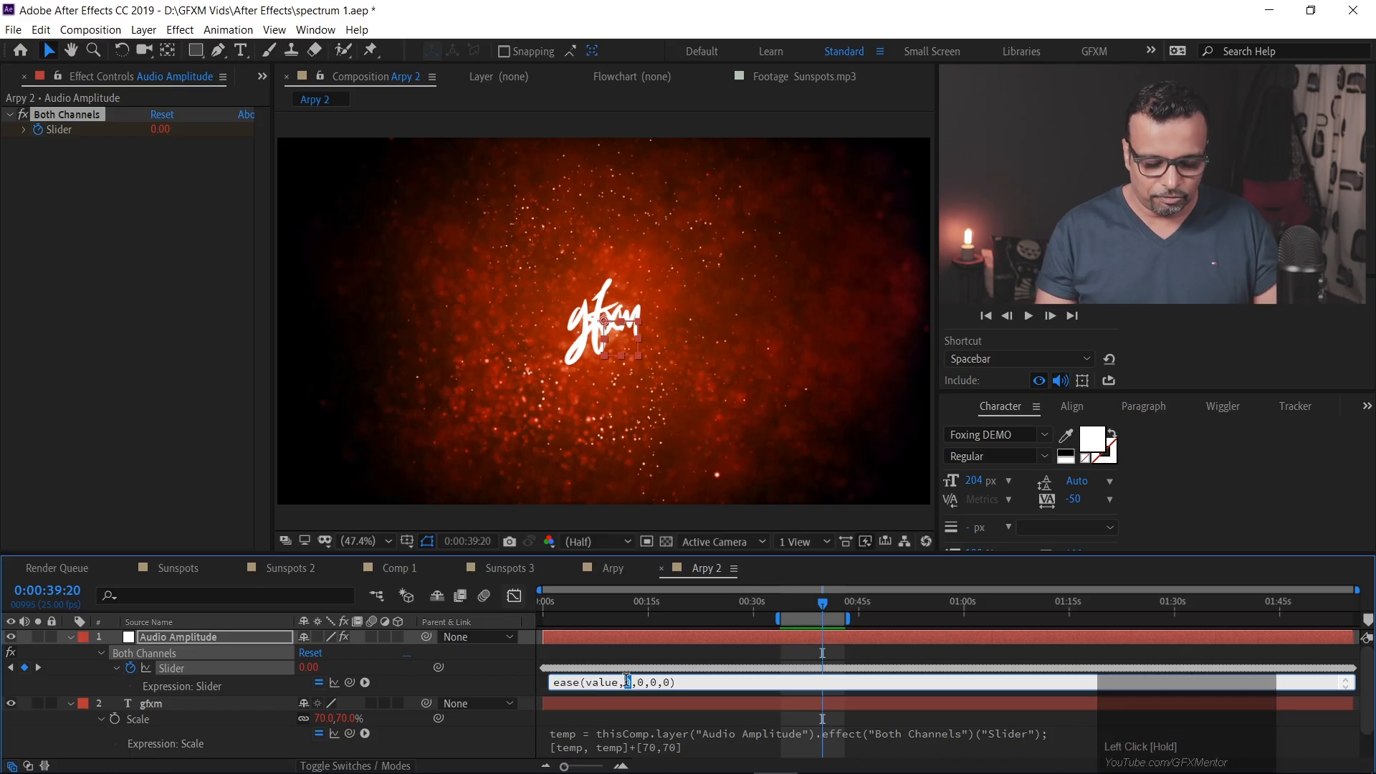
type("40")
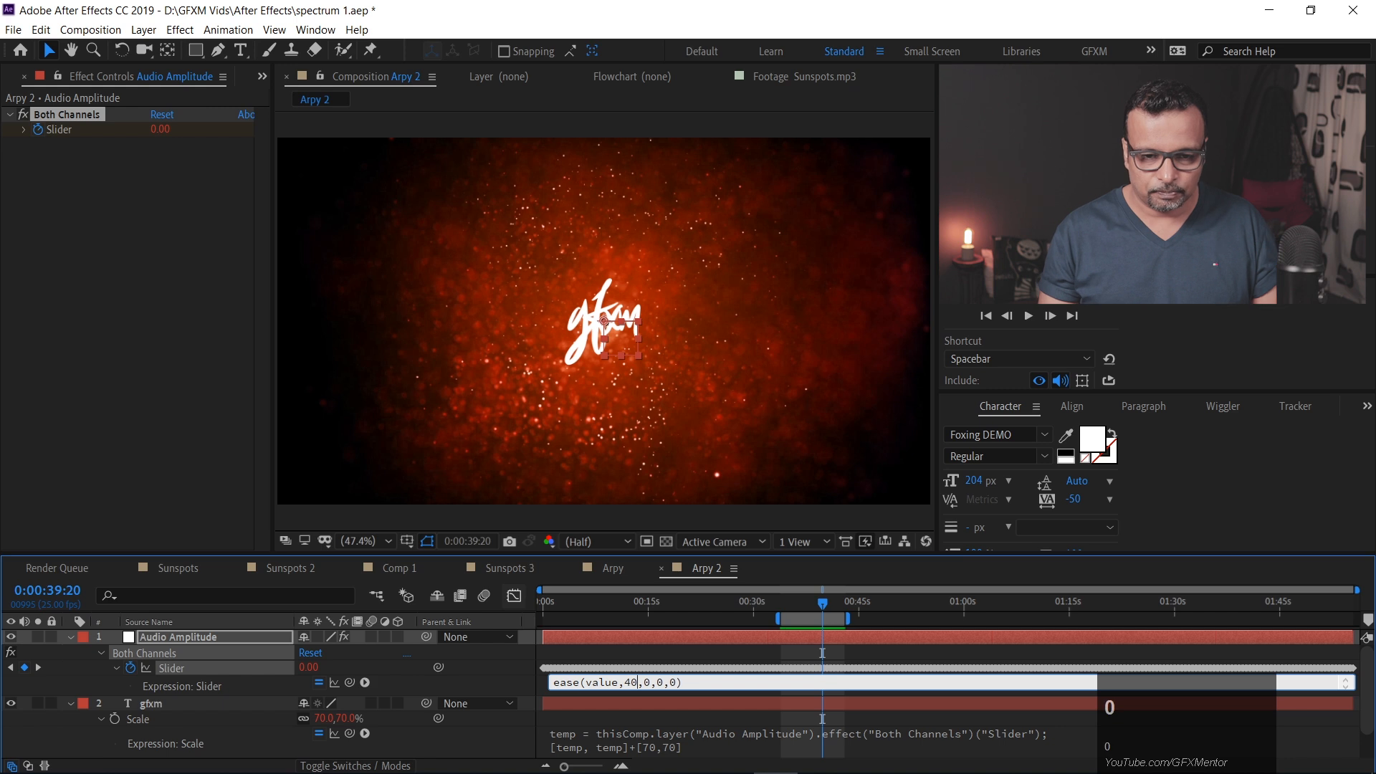
left_click_drag(651, 682, 644, 683)
type("100")
left_click(677, 681)
left_click_drag(676, 681, 676, 694)
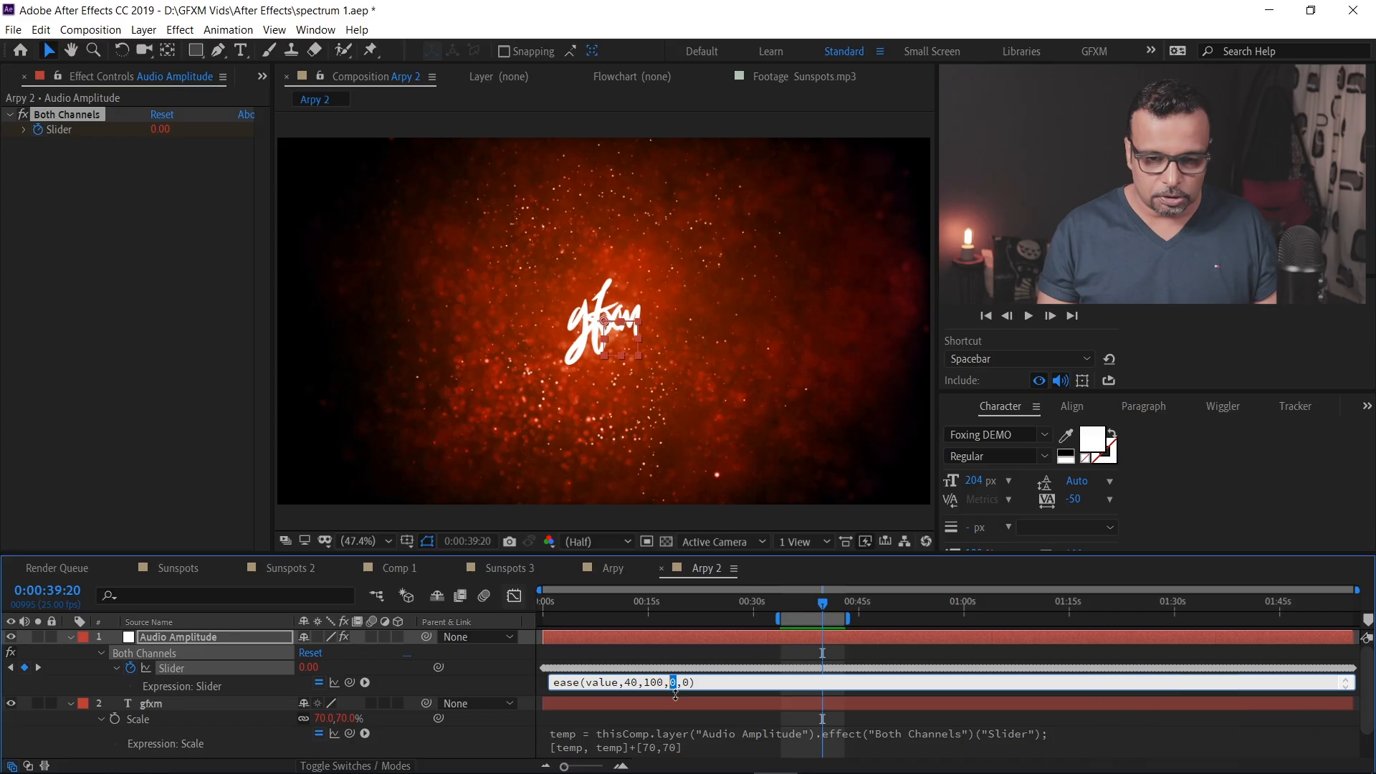
type("0")
left_click(690, 682)
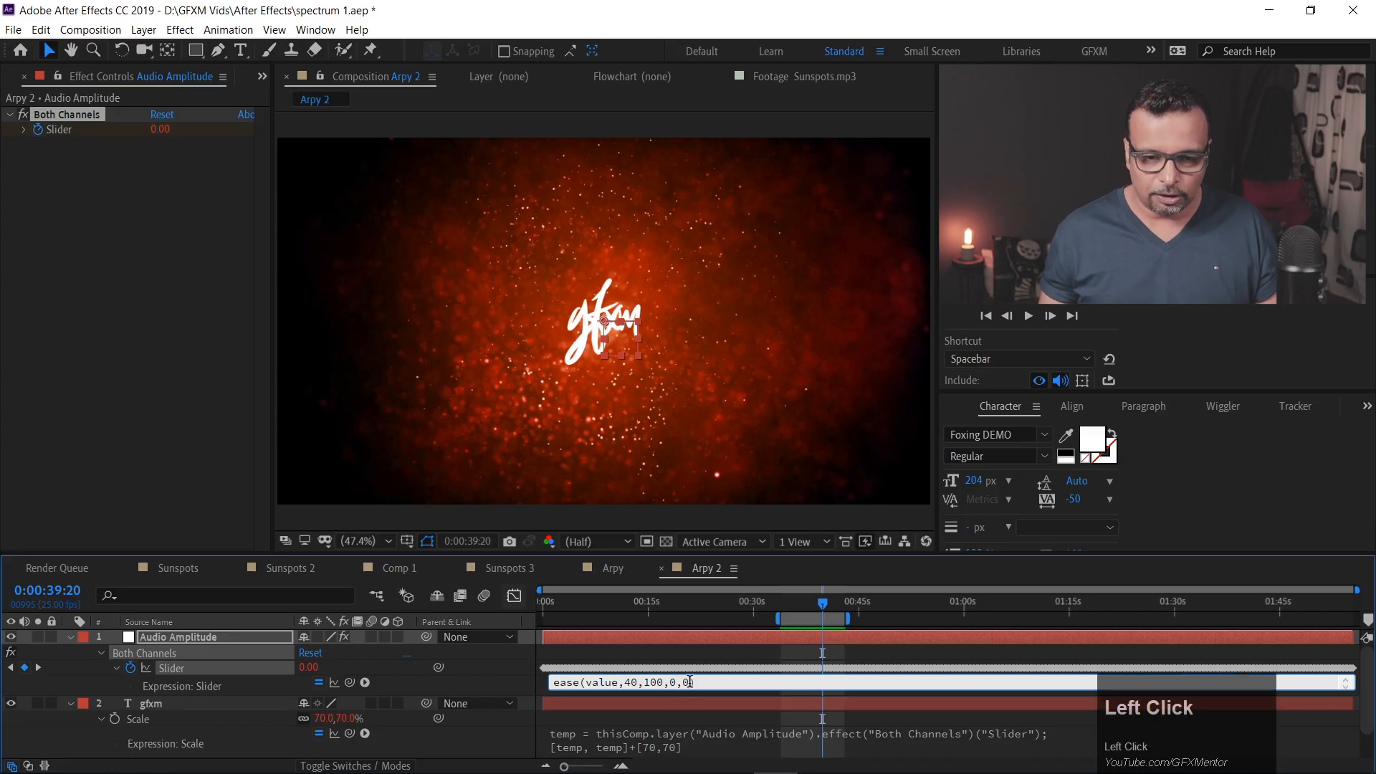
type("100")
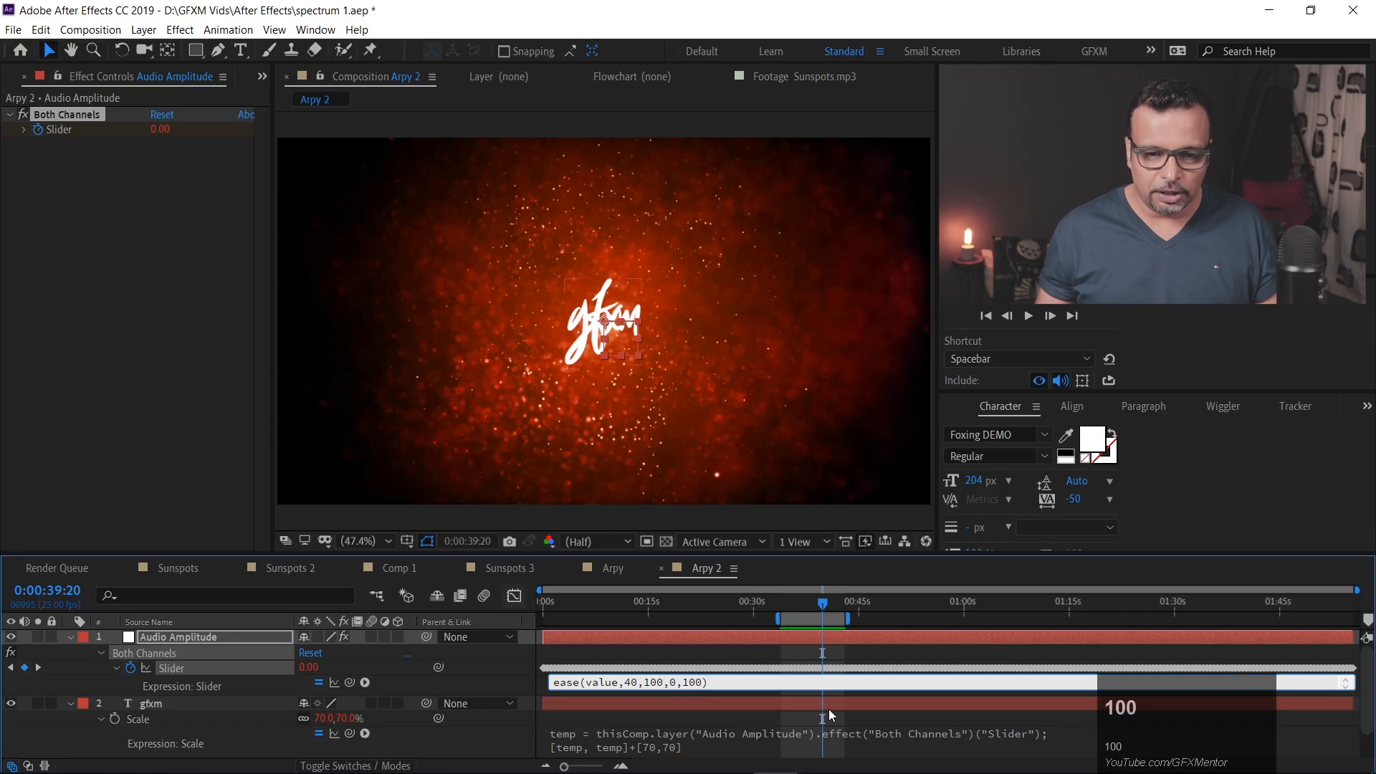
Commit the Slider expression and play back the text animation from about 0:35
left_click(804, 726)
left_click(732, 703)
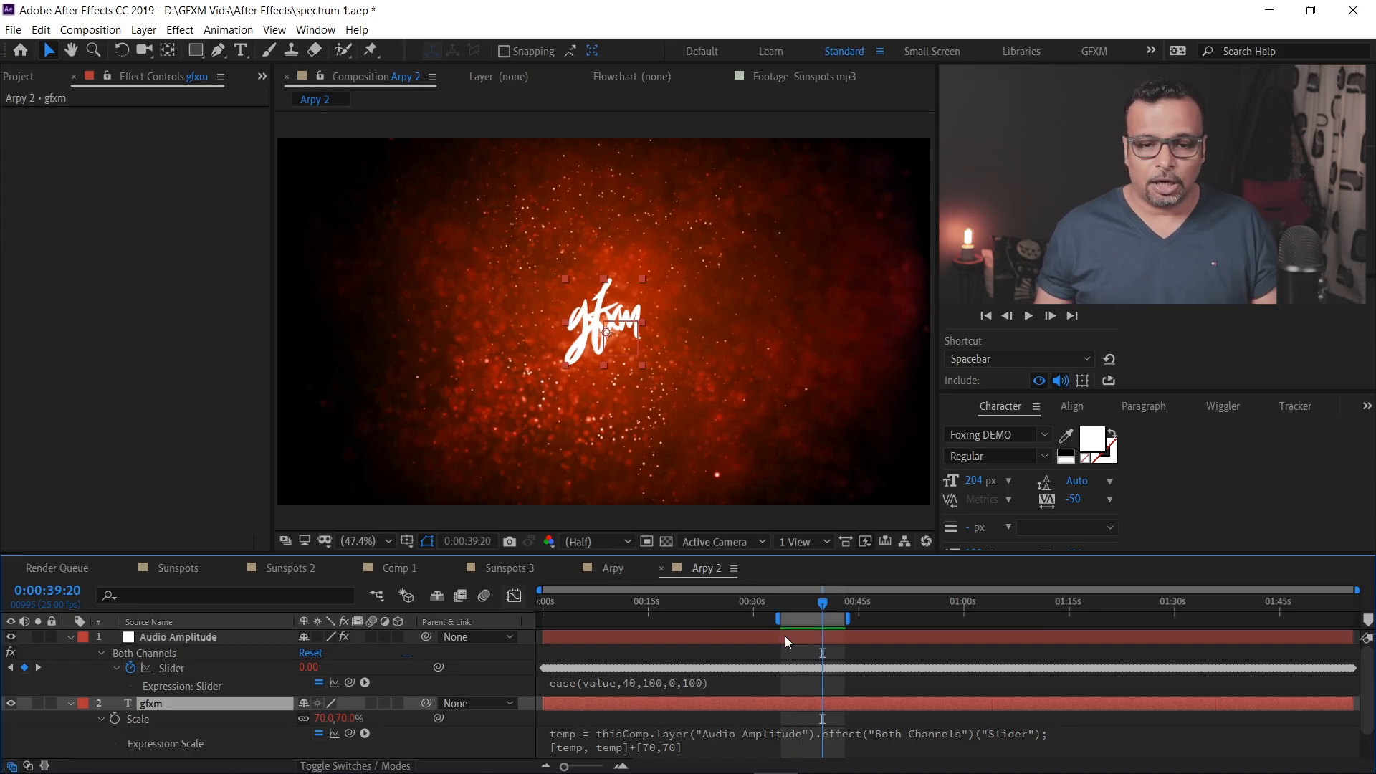
left_click_drag(825, 598, 791, 601)
key("space")
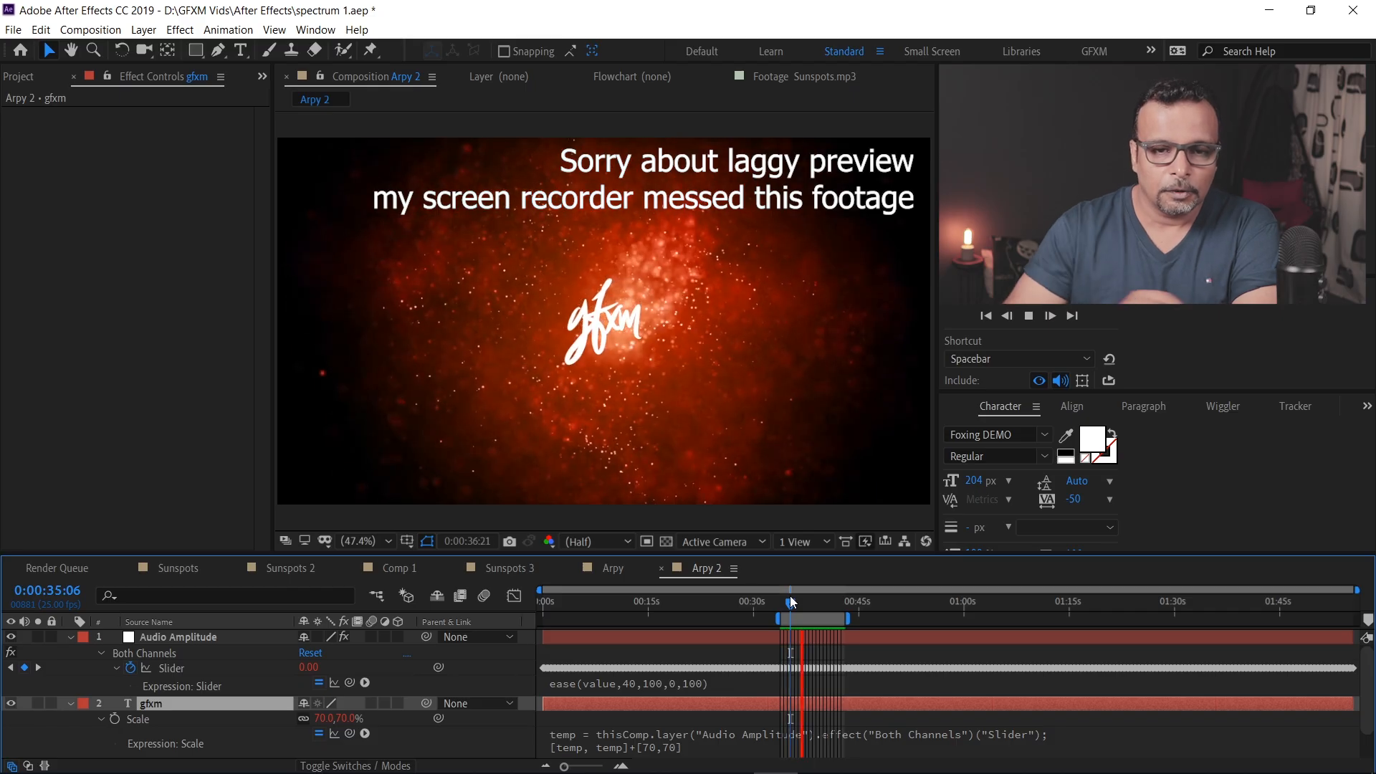
Change the Both Channels Slider's expression to ease(value,40,200,0,100)
left_click(649, 683)
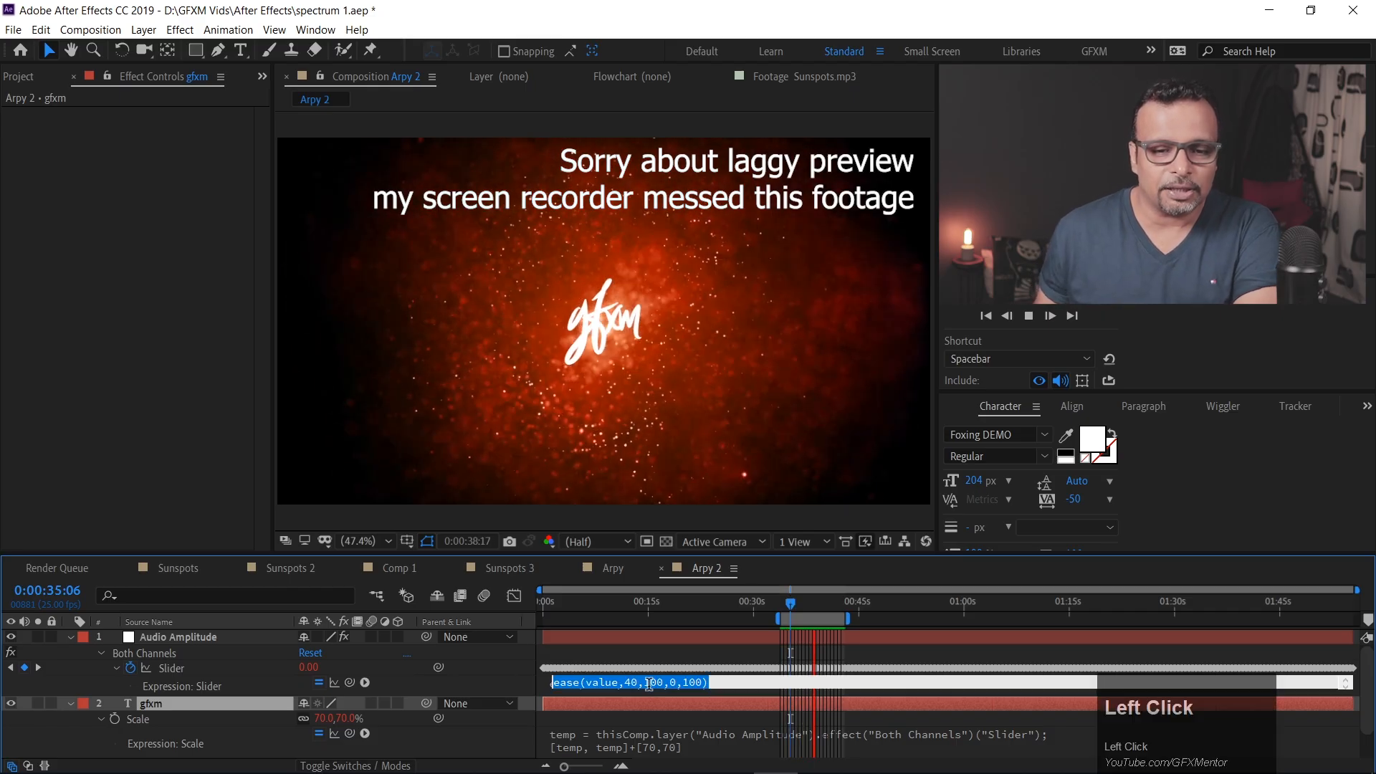
left_click(647, 684)
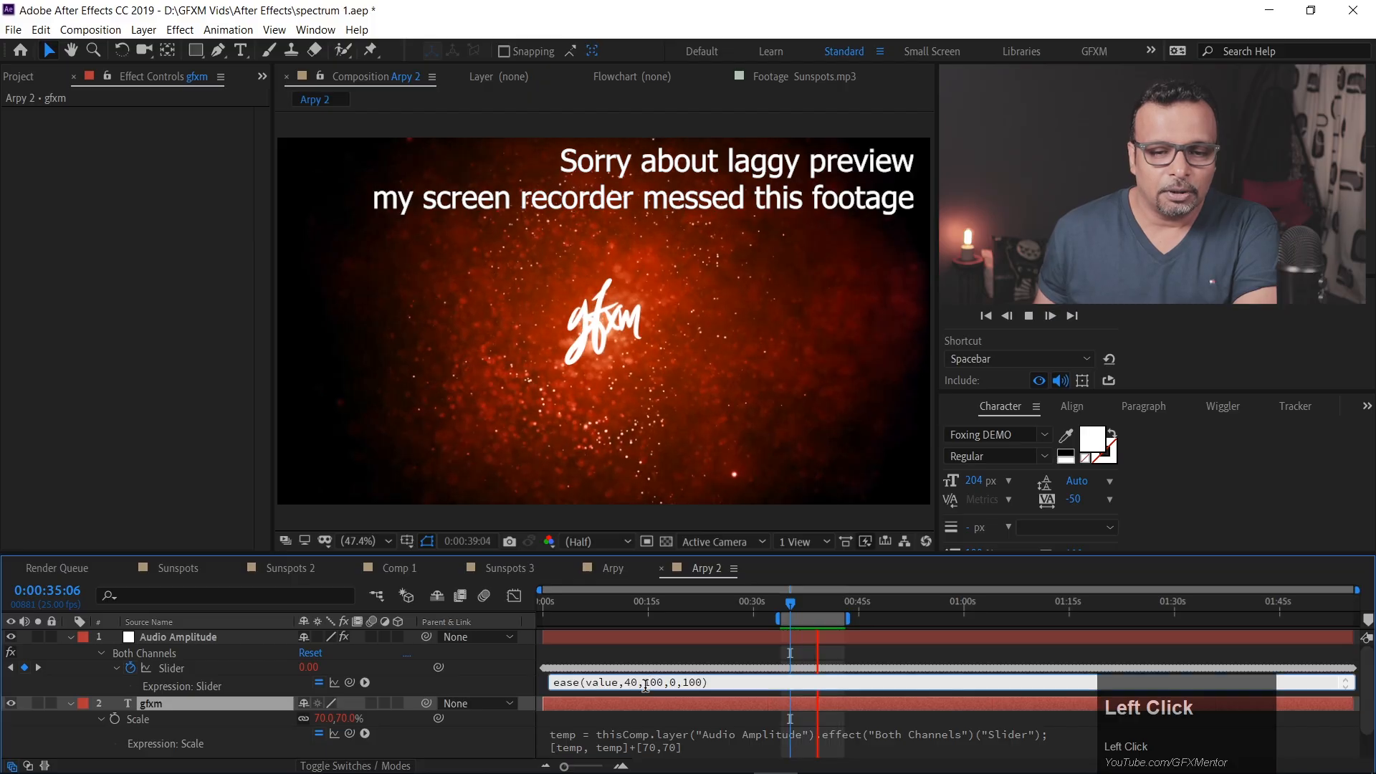
key("BackSpace")
type("2")
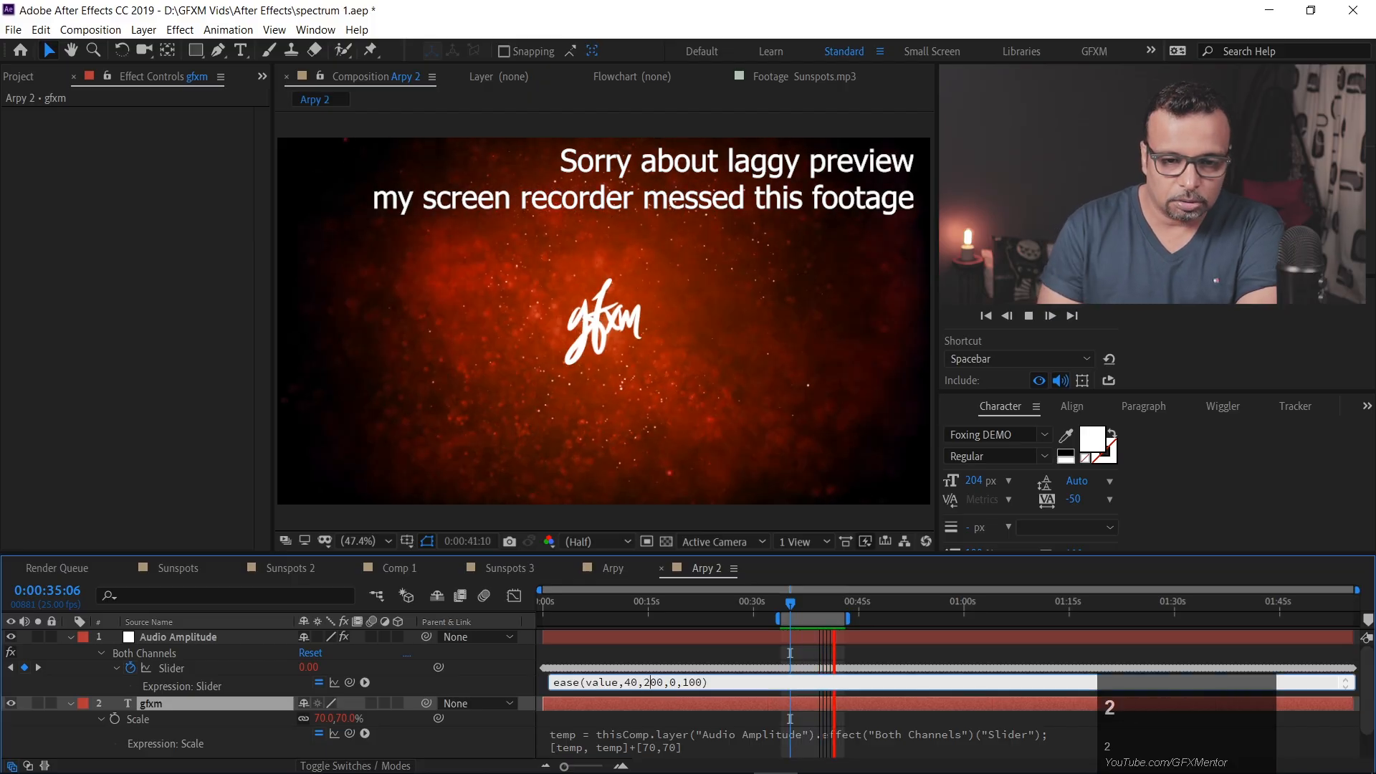
left_click(583, 716)
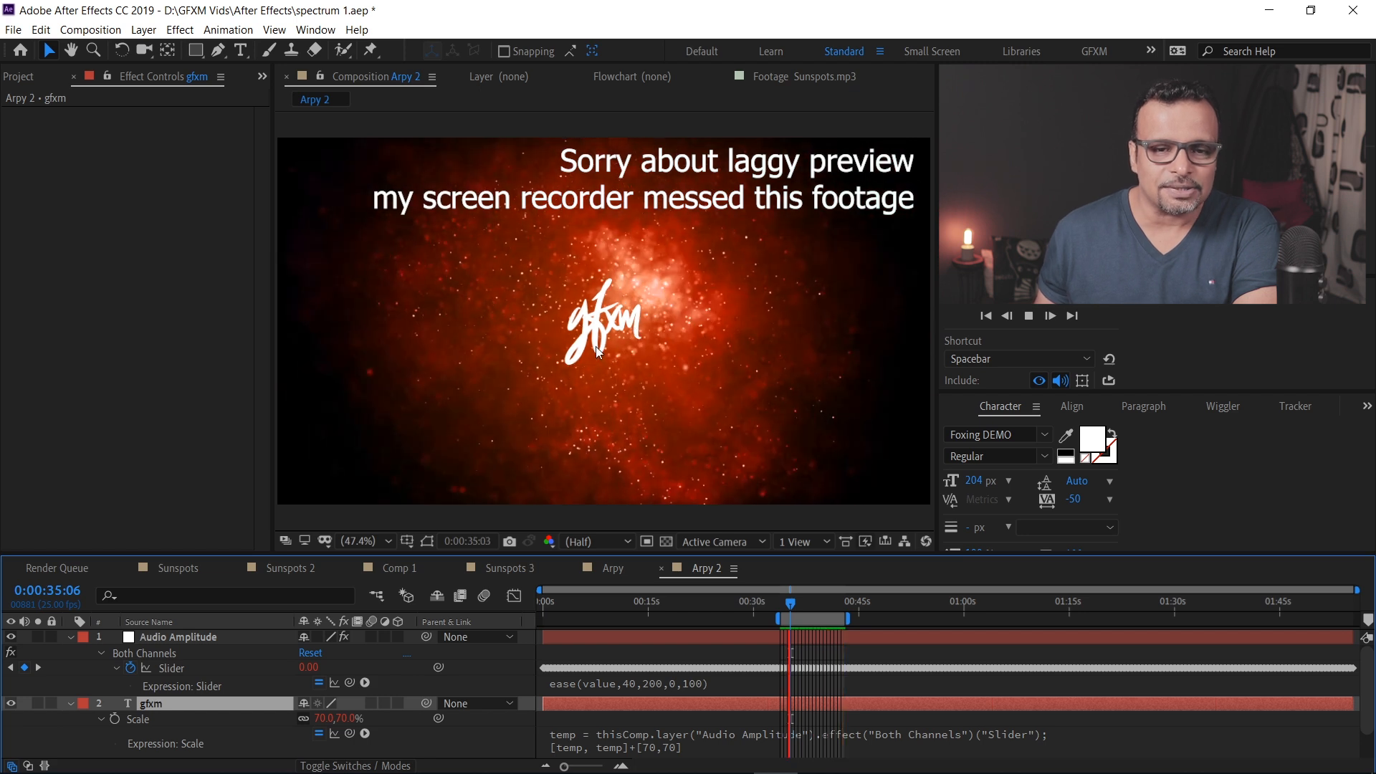
Stop the playback near 0:34 and set the Both Channels Slider's expression back to ease(value,40,100,0,100)
left_click(794, 604)
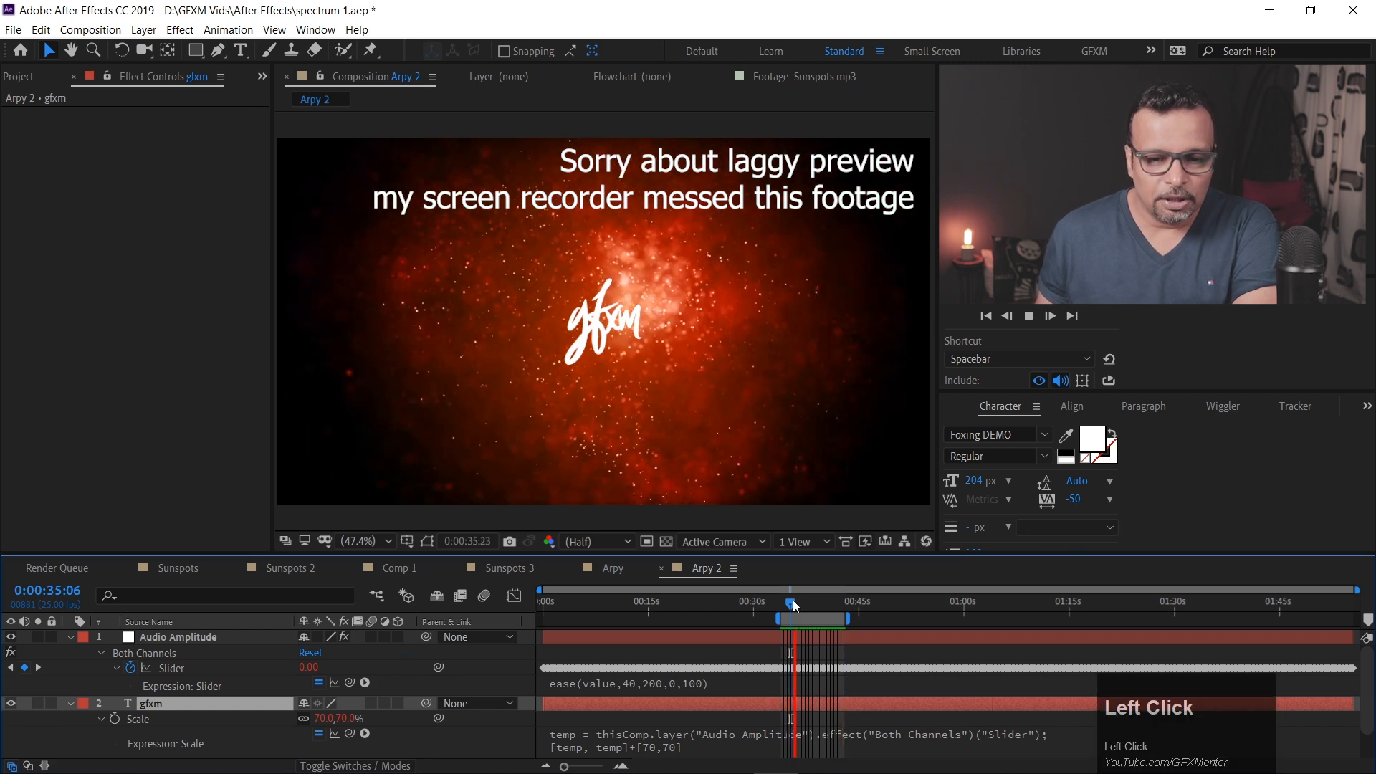
left_click_drag(794, 604, 788, 604)
left_click(628, 678)
left_click(649, 682)
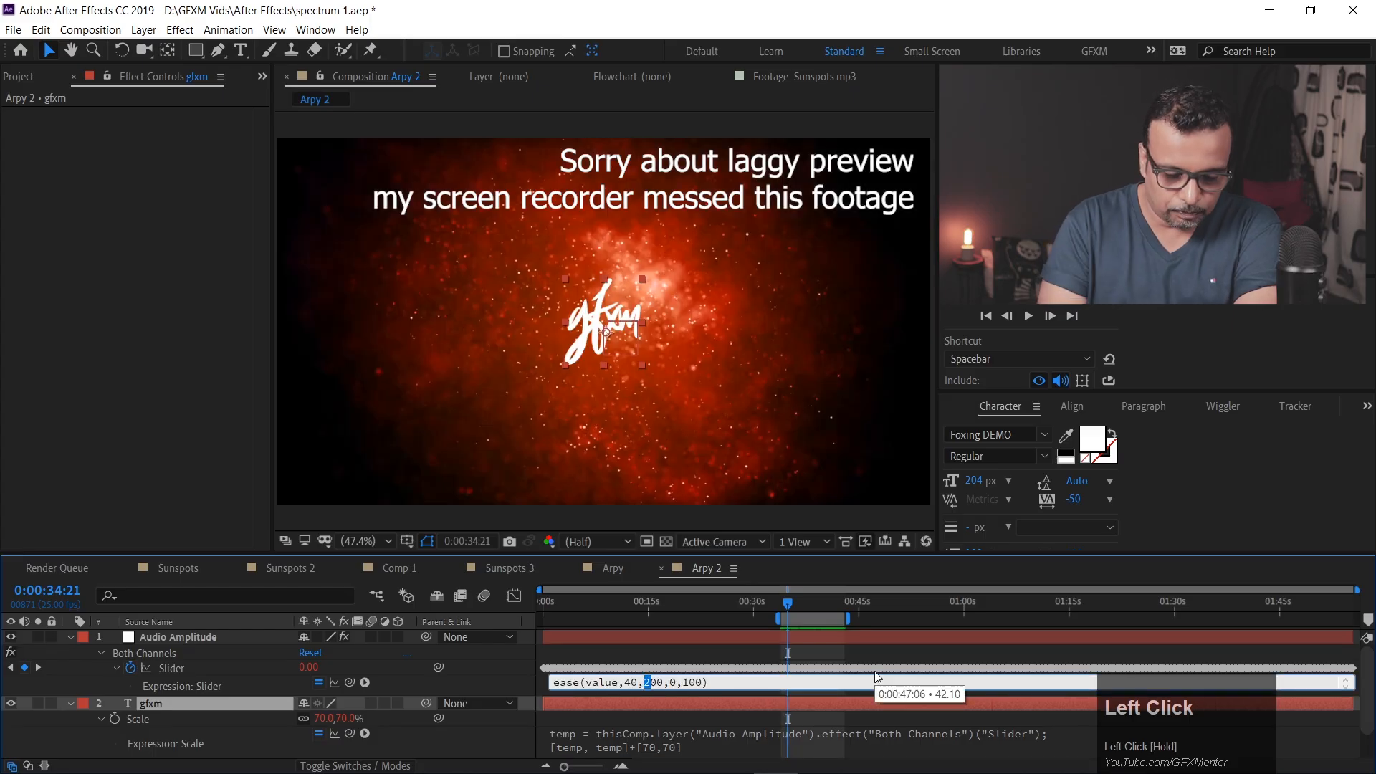
type("1")
left_click(729, 706)
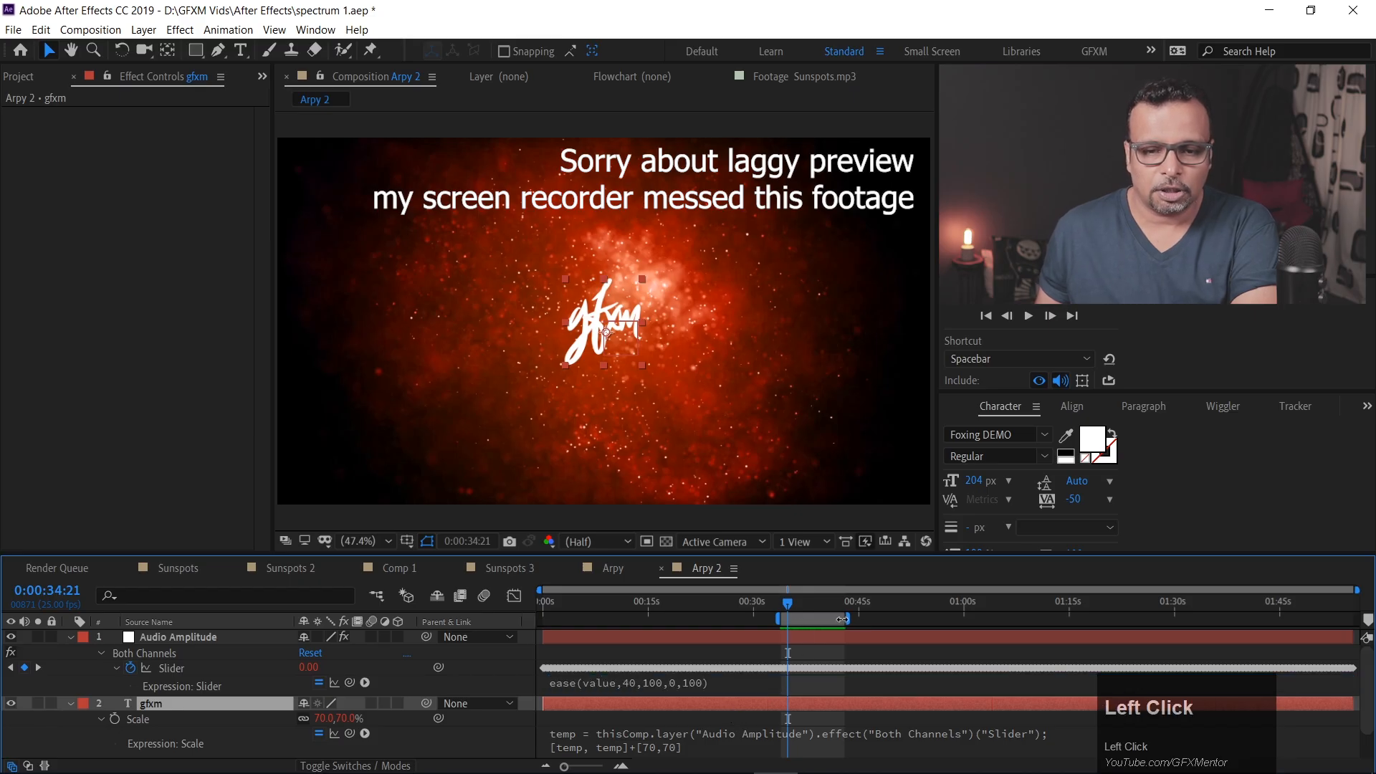
Extend the work area's start back to about 0:28 and set the composition's preview resolution to Third
left_click_drag(775, 621, 592, 544)
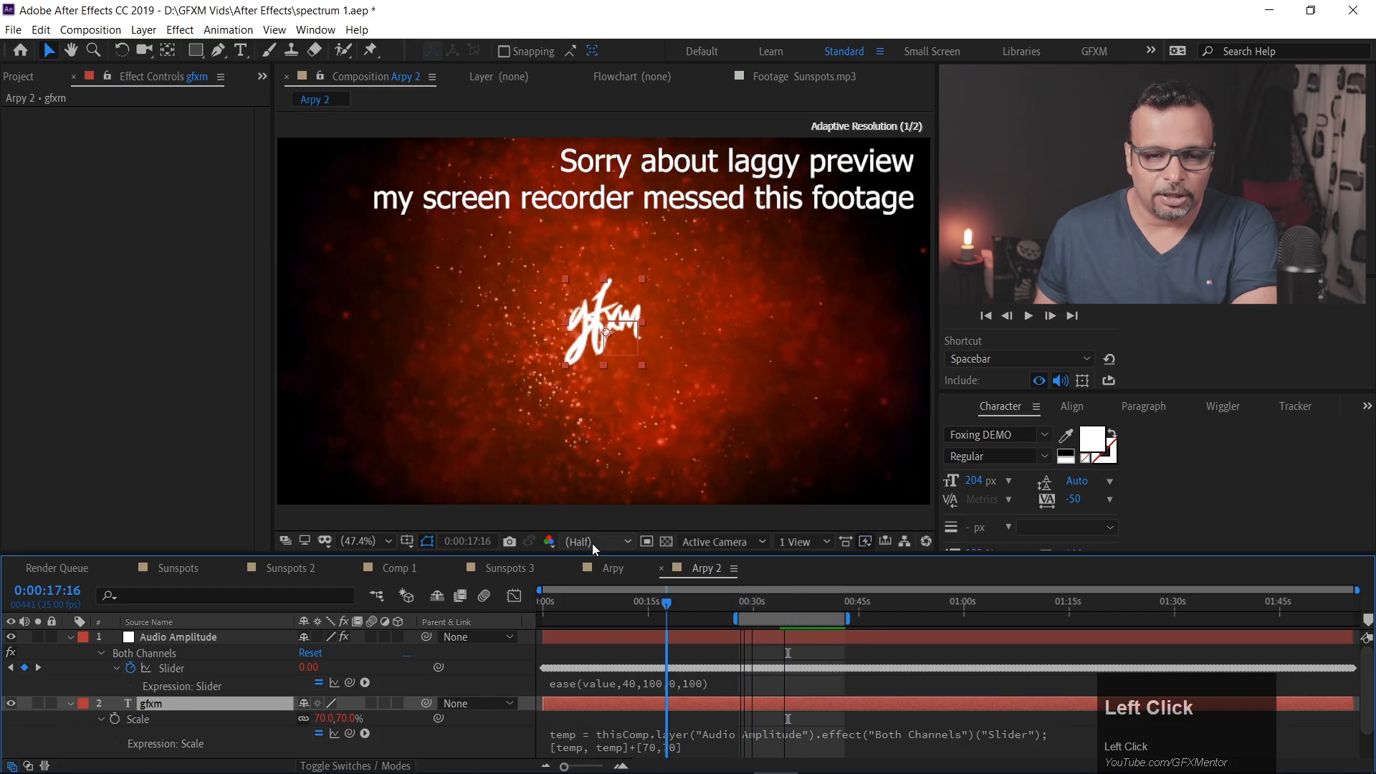
left_click(592, 543)
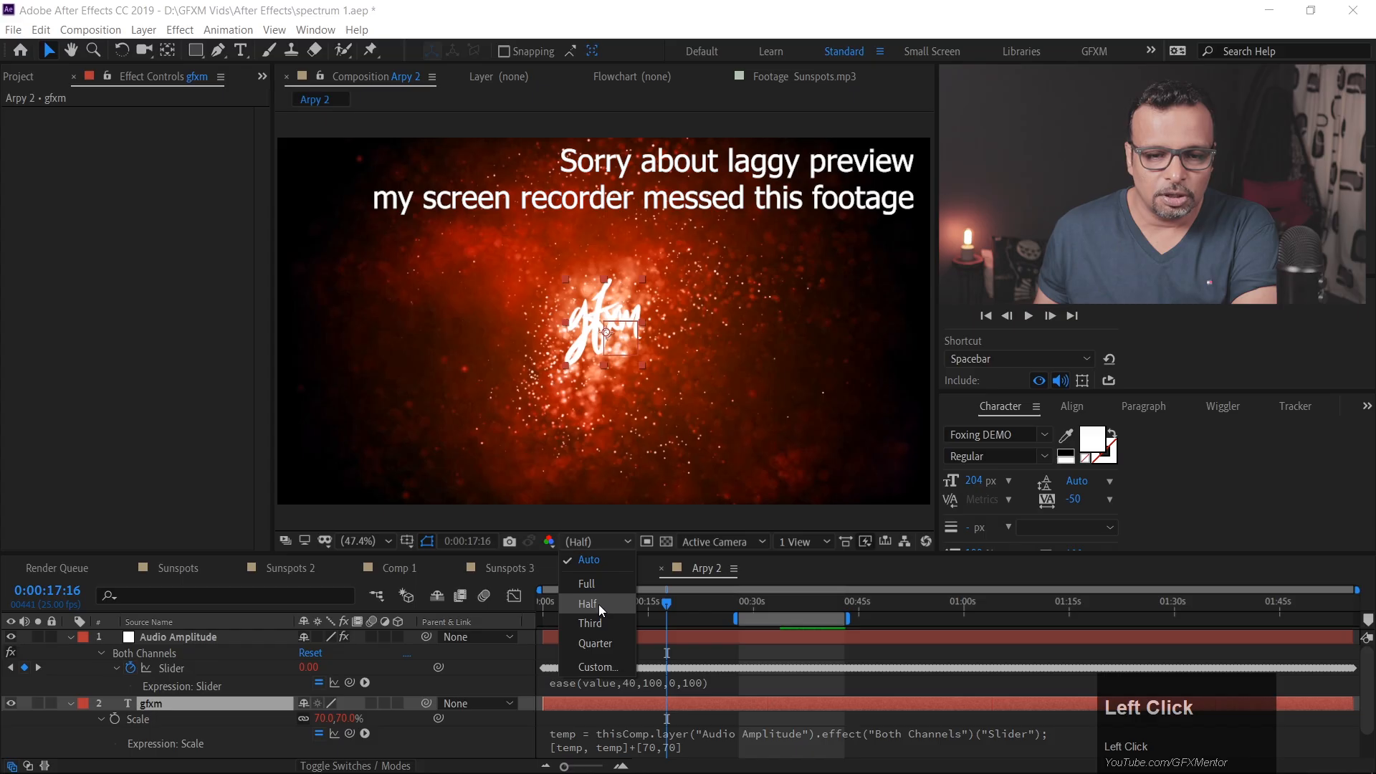
left_click(599, 622)
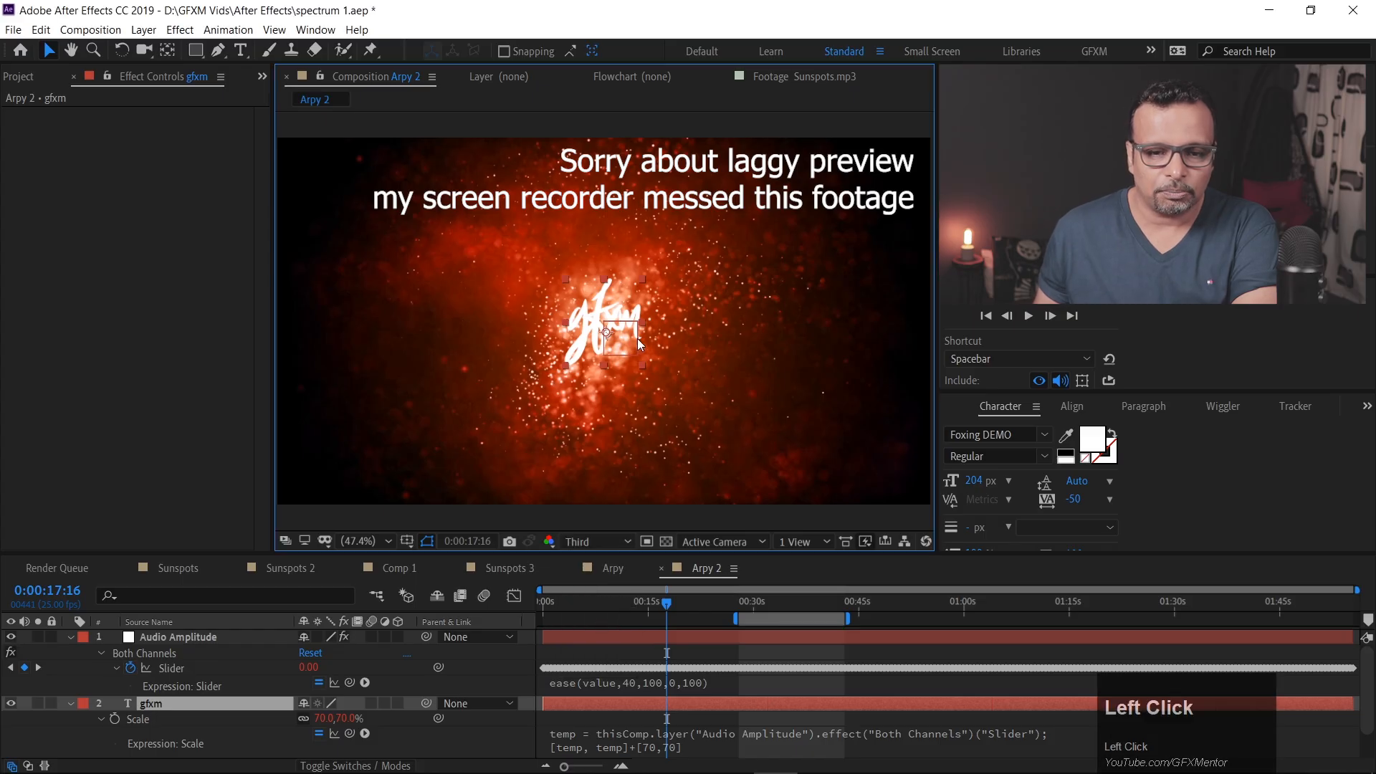
Play back the extended work area from about 0:28, enlarge the Preview panel, and move the playhead to about 0:30
left_click(747, 607)
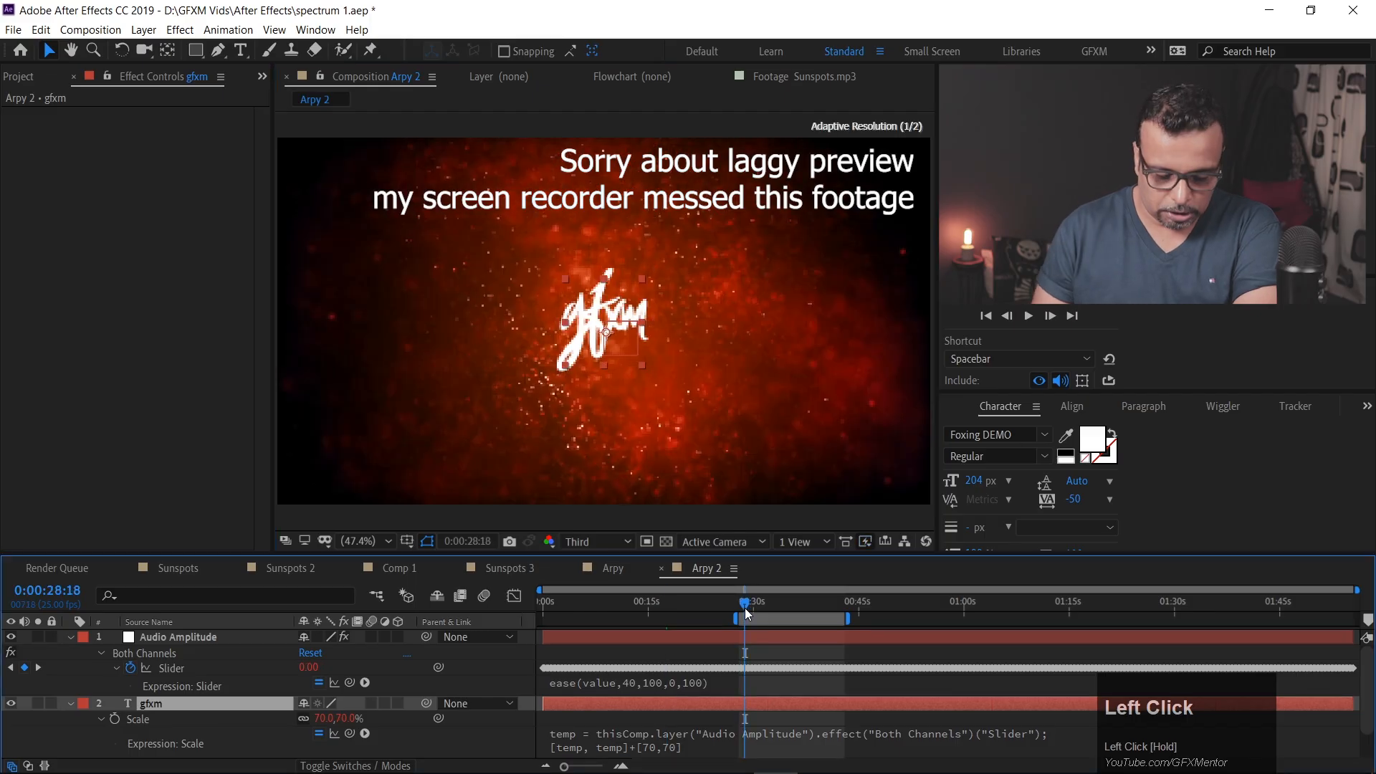
key("space")
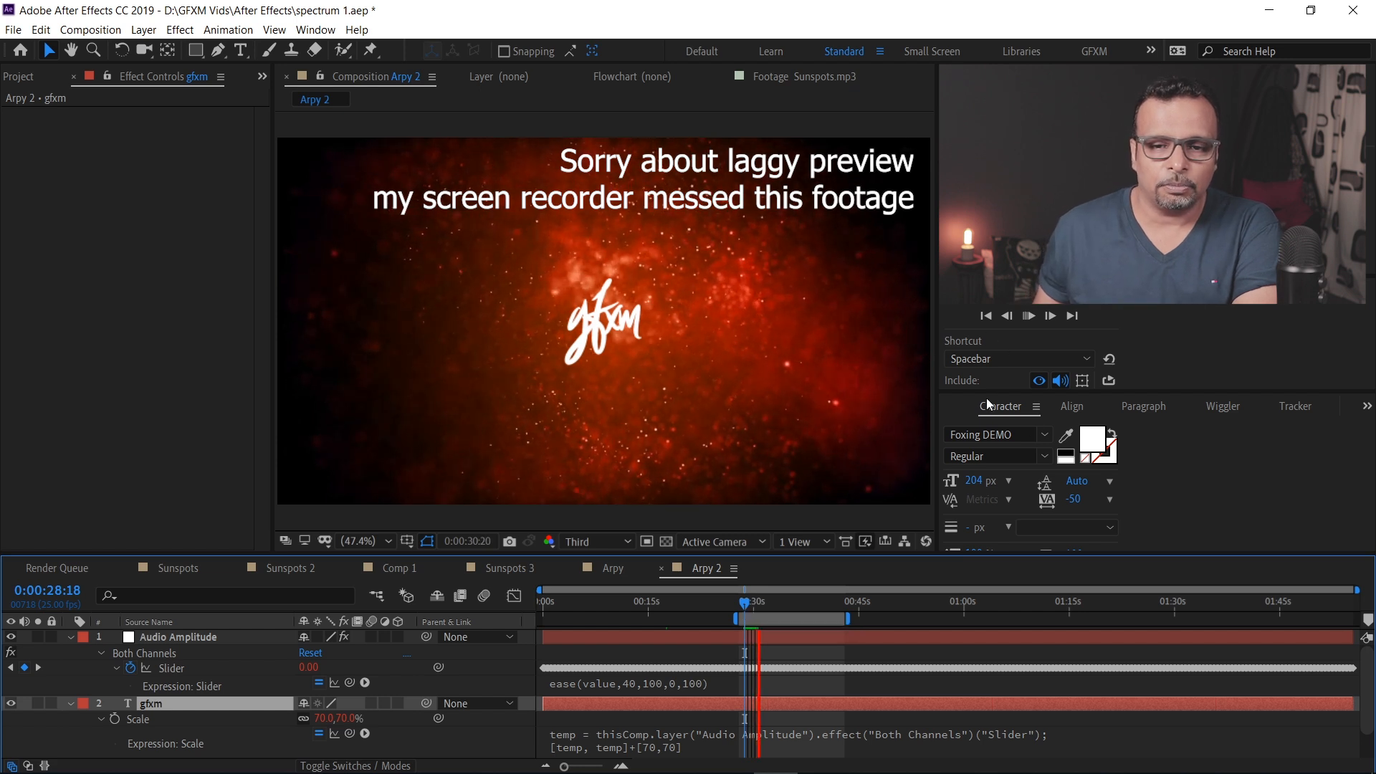
left_click_drag(987, 405, 987, 457)
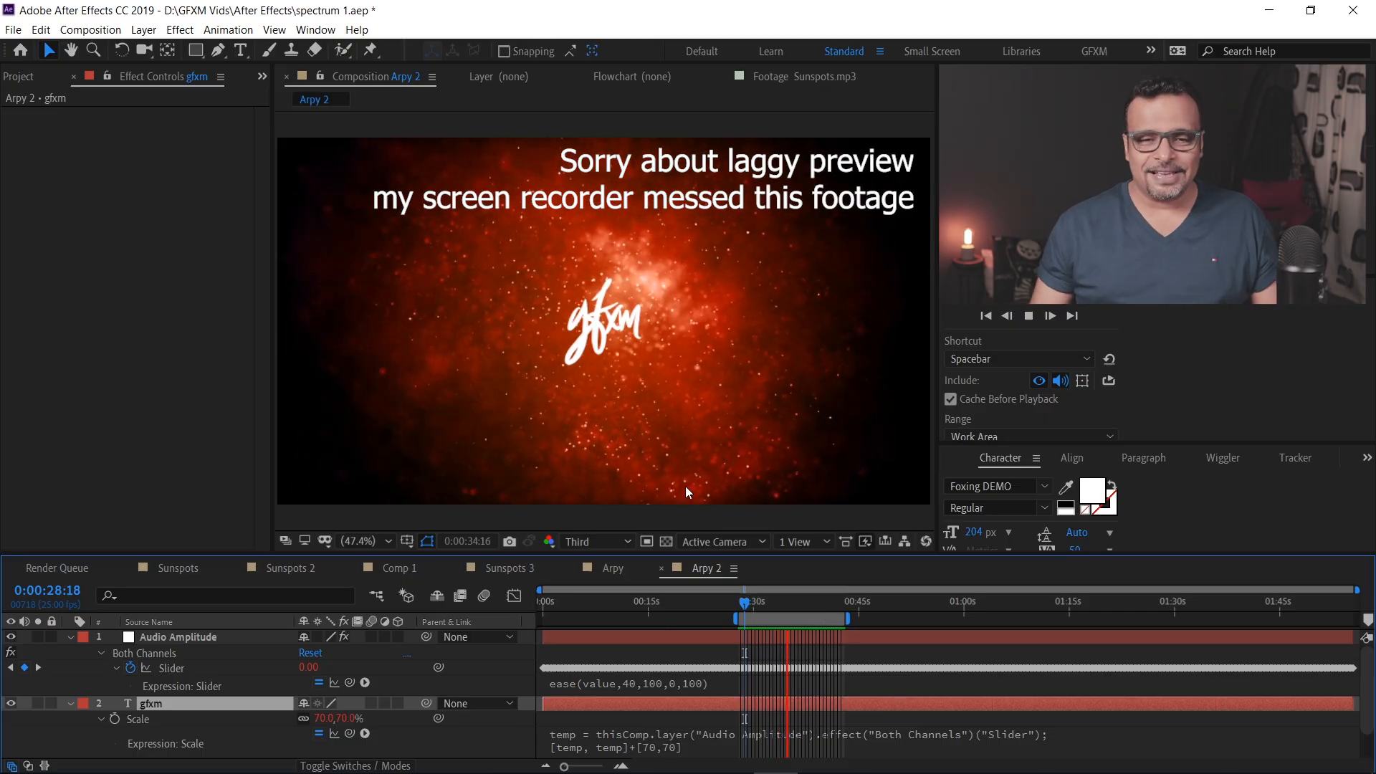
left_click(757, 604)
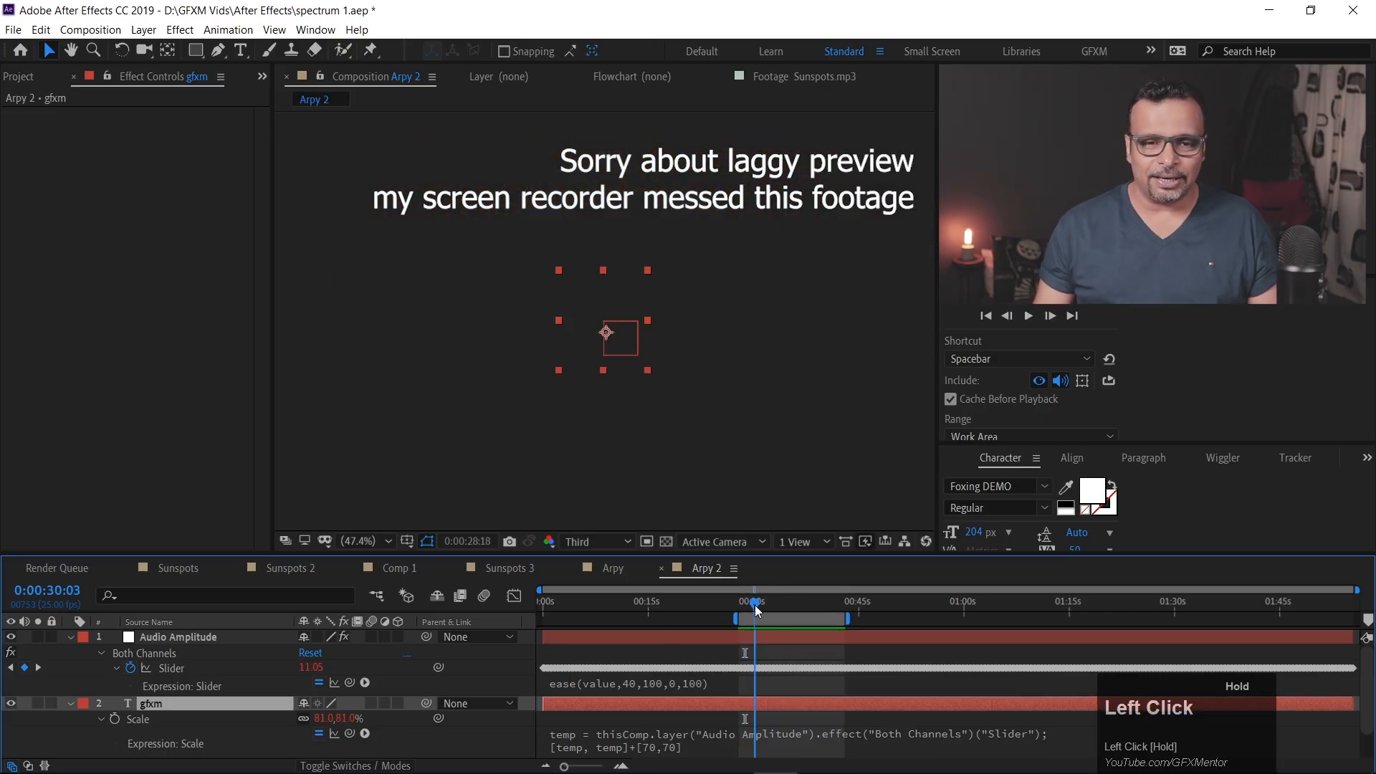